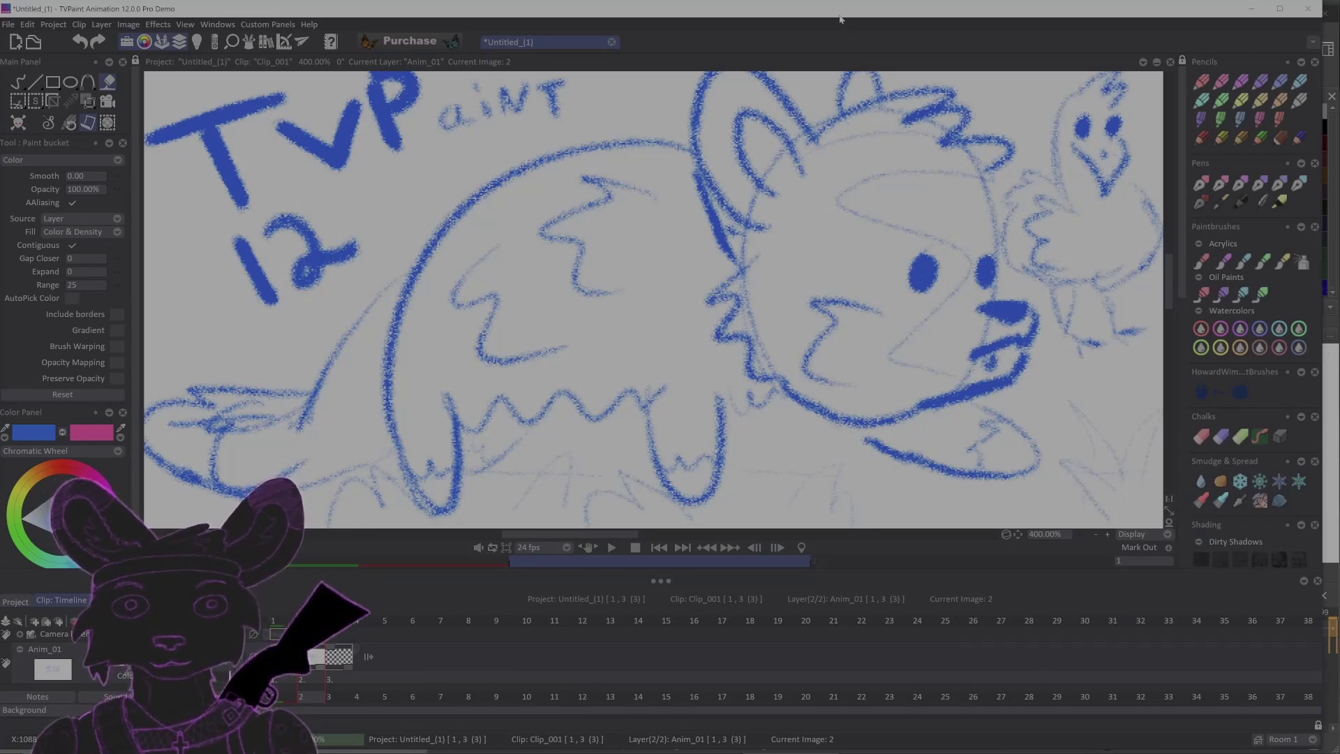
- Test blue flood fills on the leg bottom and the body, then undo both
{"action": "key", "text": "b"}
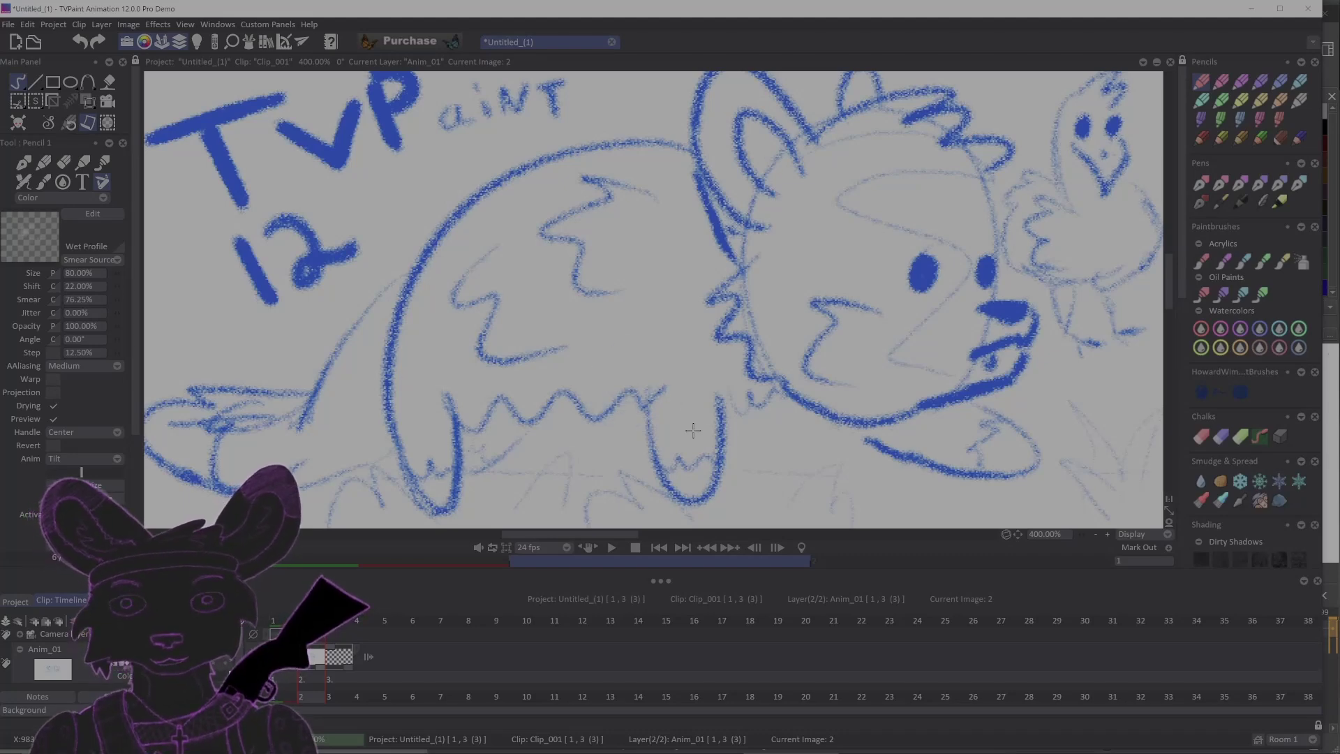
{"action": "key", "text": "f"}
{"action": "left_click", "coordinate": [694, 477]}
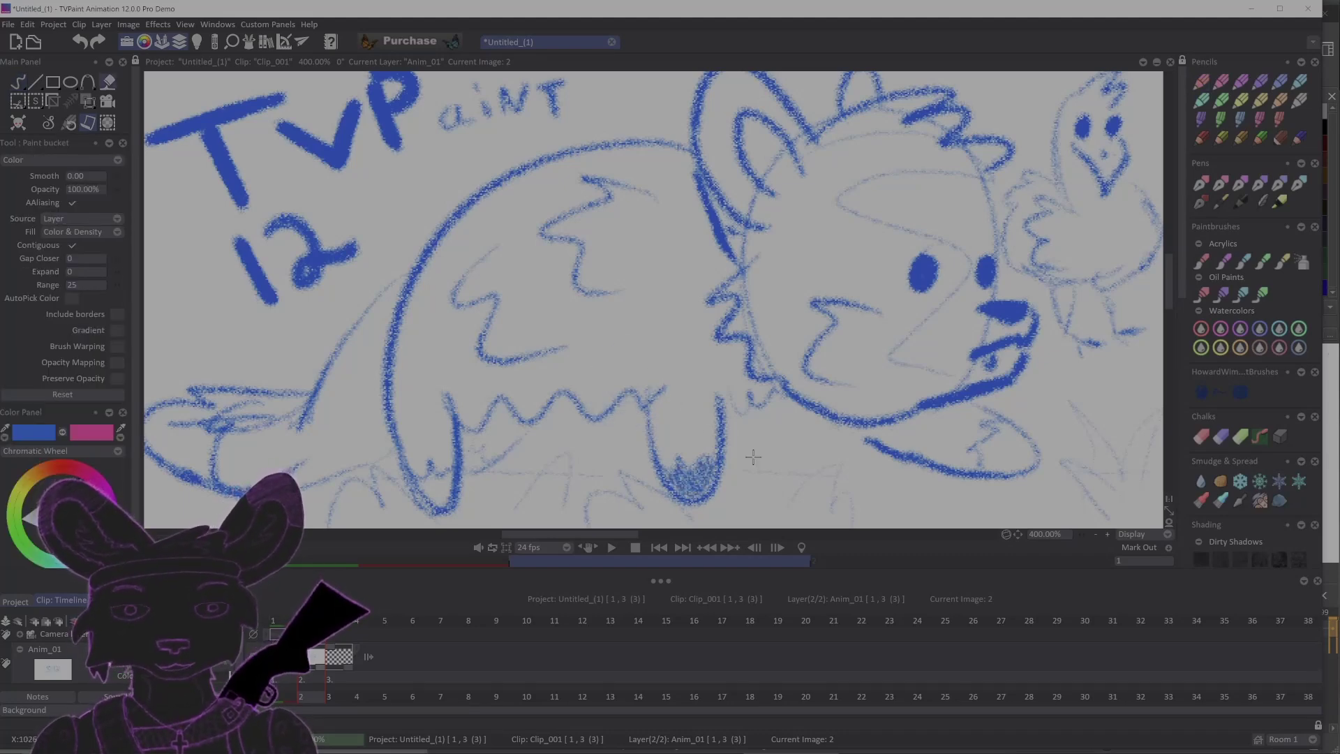
{"action": "left_click", "coordinate": [691, 334]}
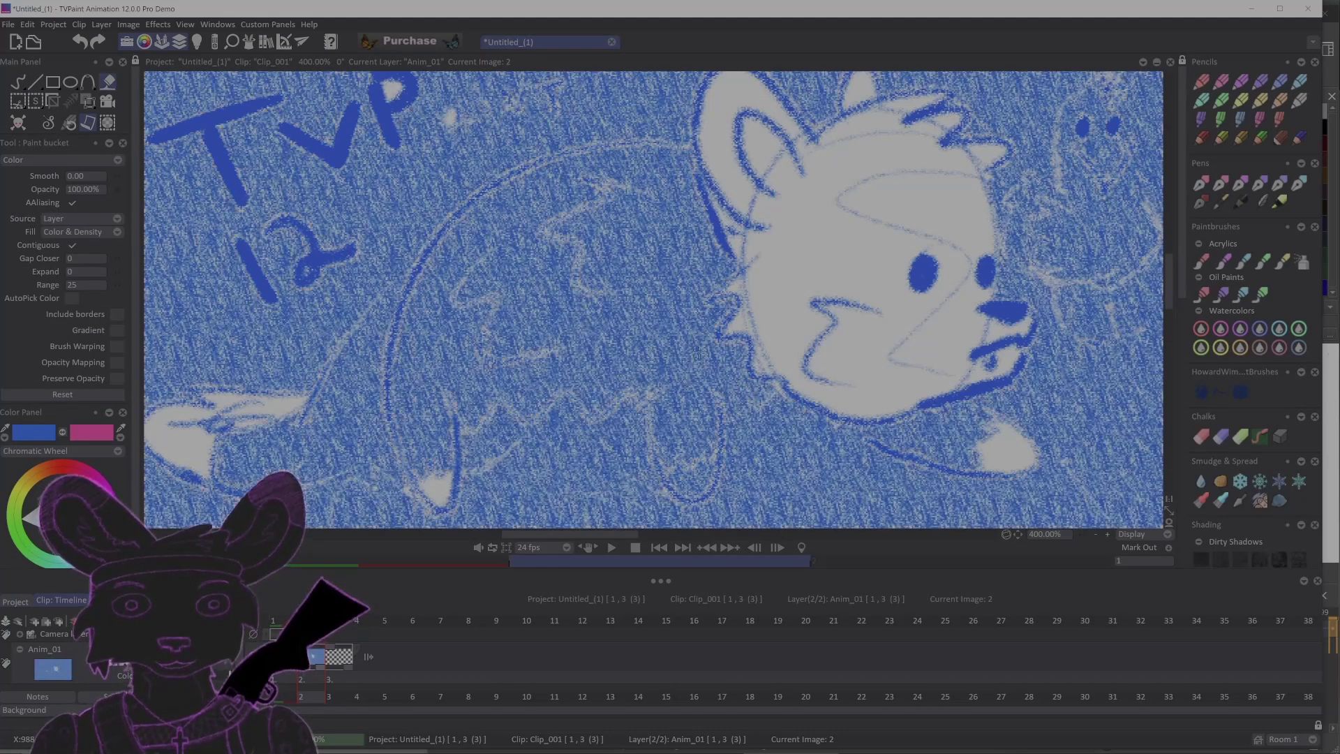
{"action": "key", "text": "ctrl+z"}
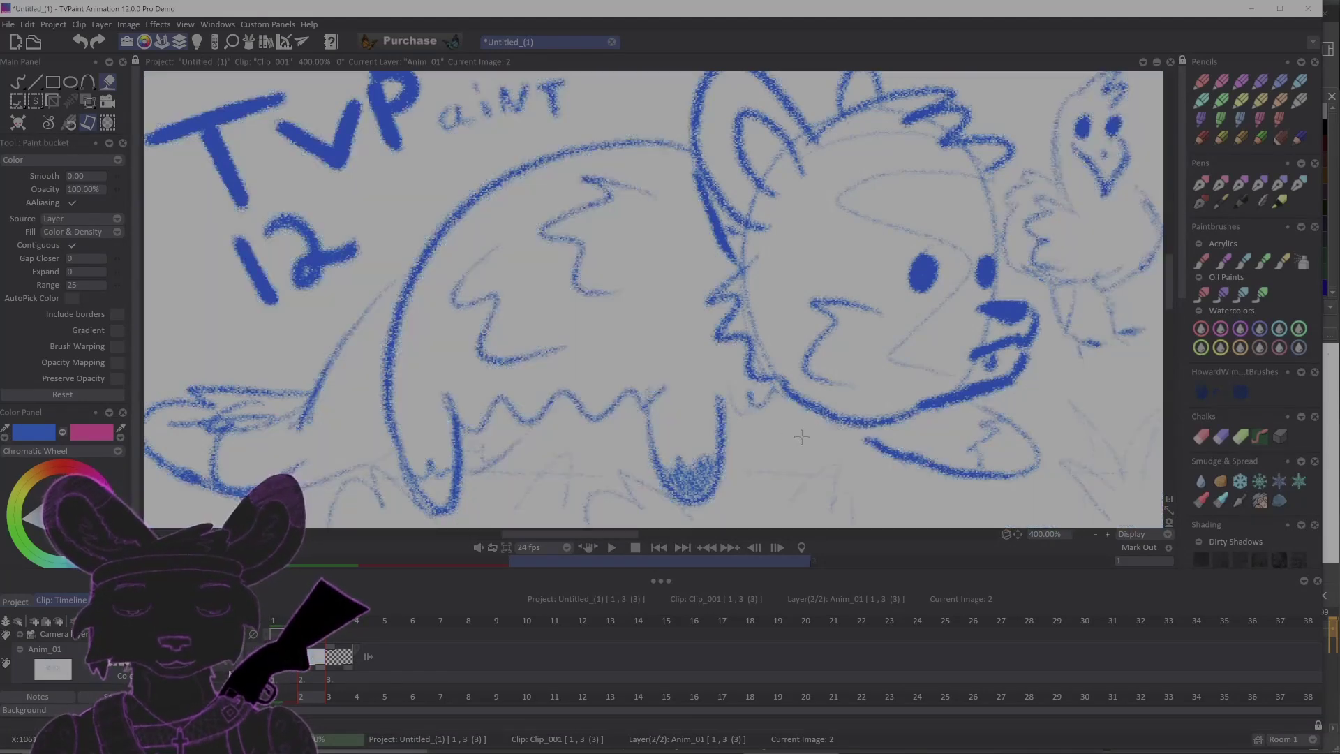
{"action": "key", "text": "ctrl+z"}
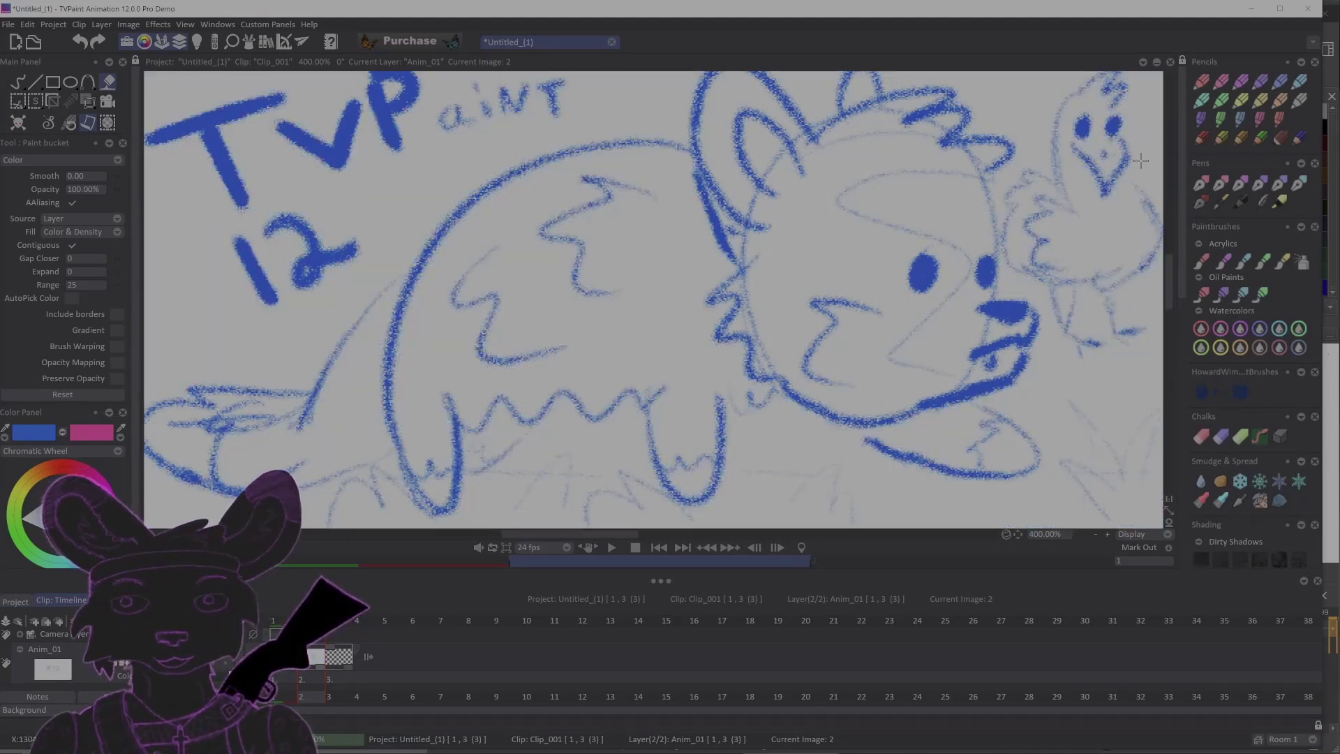
- Try another pencil preset with a textured blue background fill, then undo it
{"action": "left_click", "coordinate": [1205, 101]}
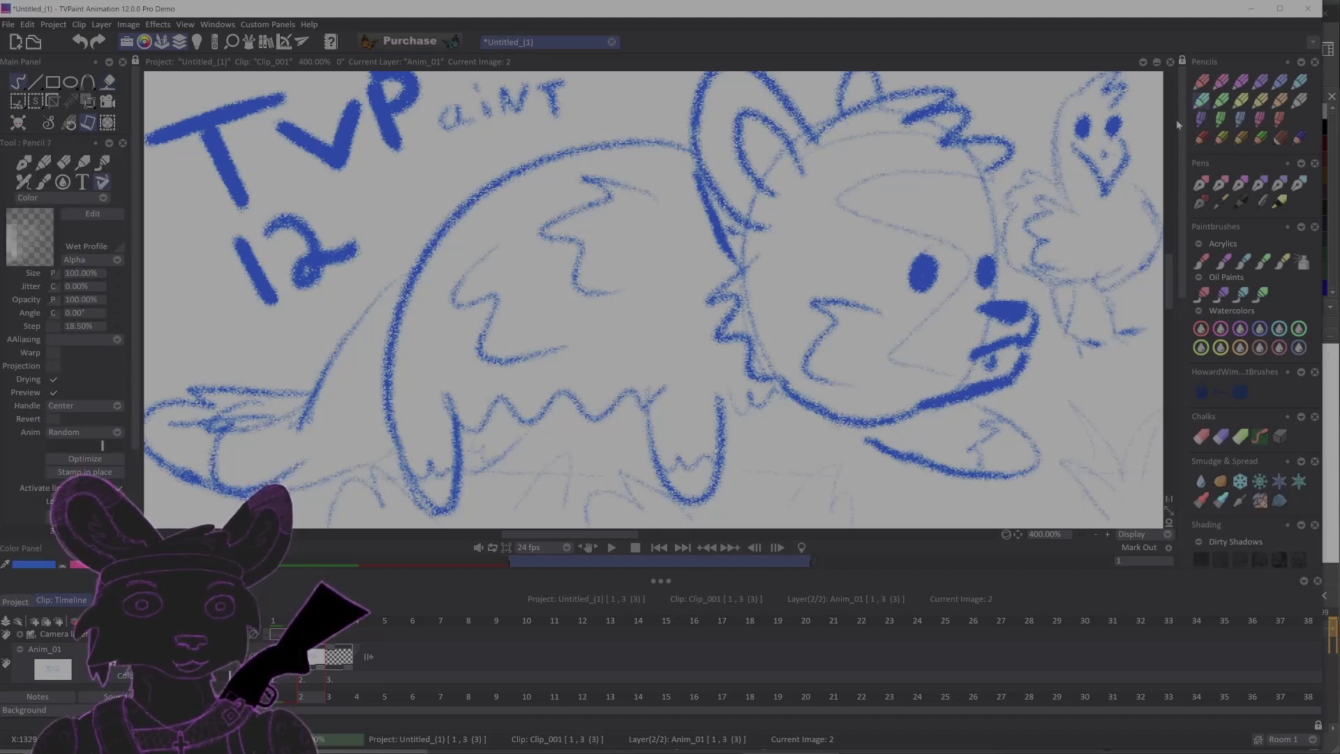
{"action": "left_click", "coordinate": [107, 82]}
{"action": "left_click", "coordinate": [703, 432]}
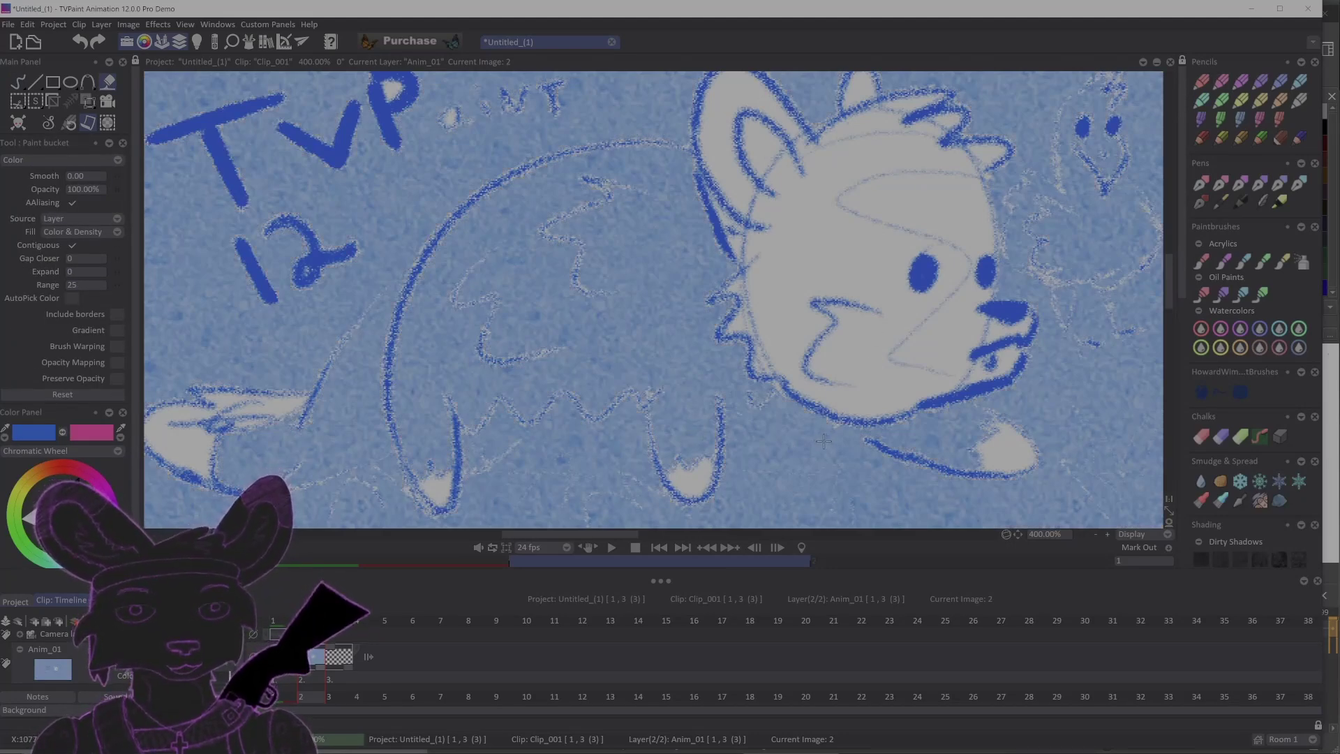
{"action": "key", "text": "ctrl+z"}
- Pick the tilted crayon preset and test a crayon-textured blue background fill, then undo it
{"action": "left_click", "coordinate": [1202, 123]}
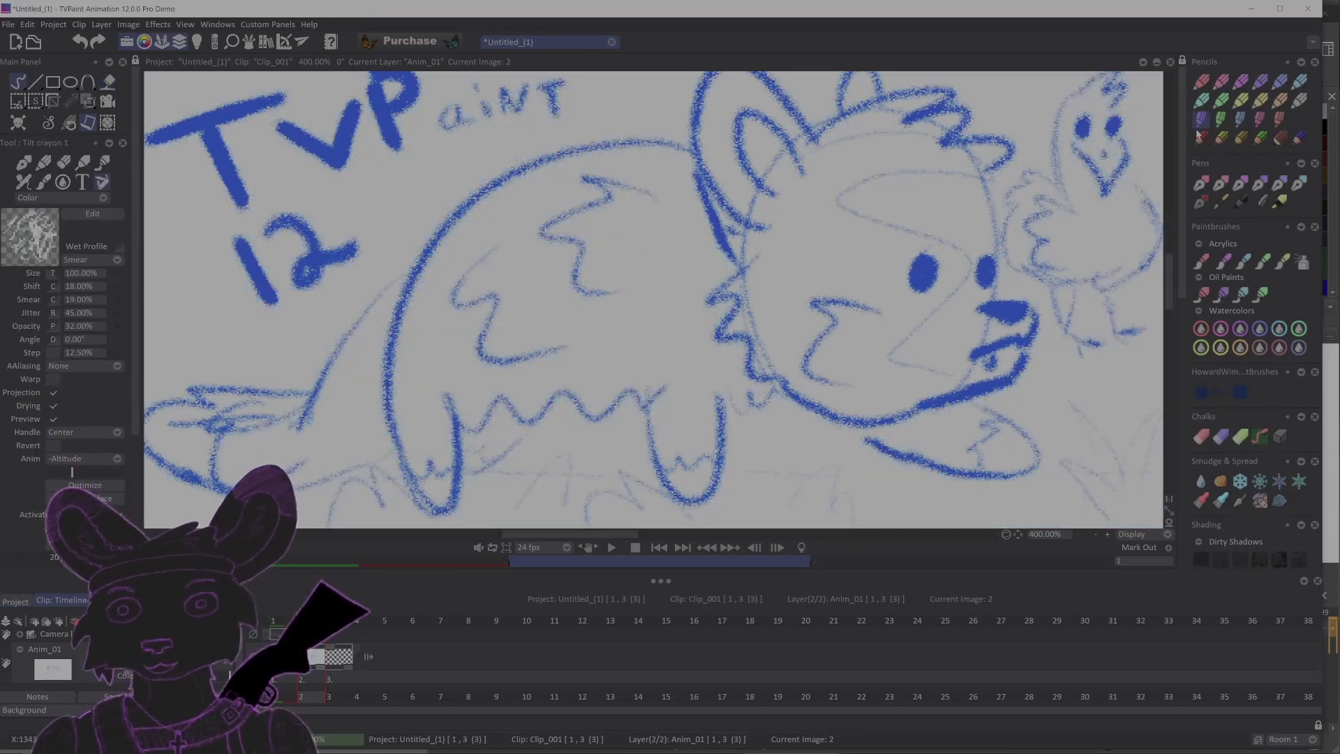
{"action": "left_click", "coordinate": [1202, 100]}
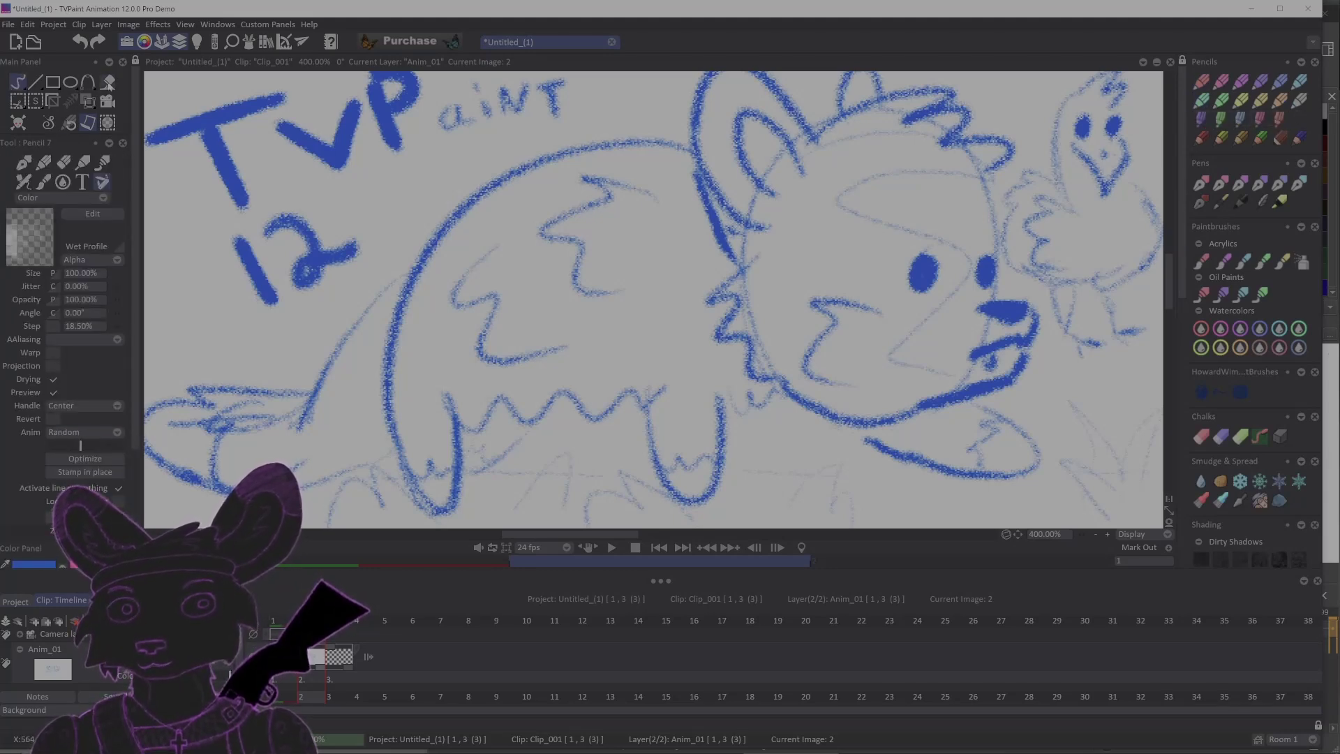
{"action": "left_click", "coordinate": [111, 82]}
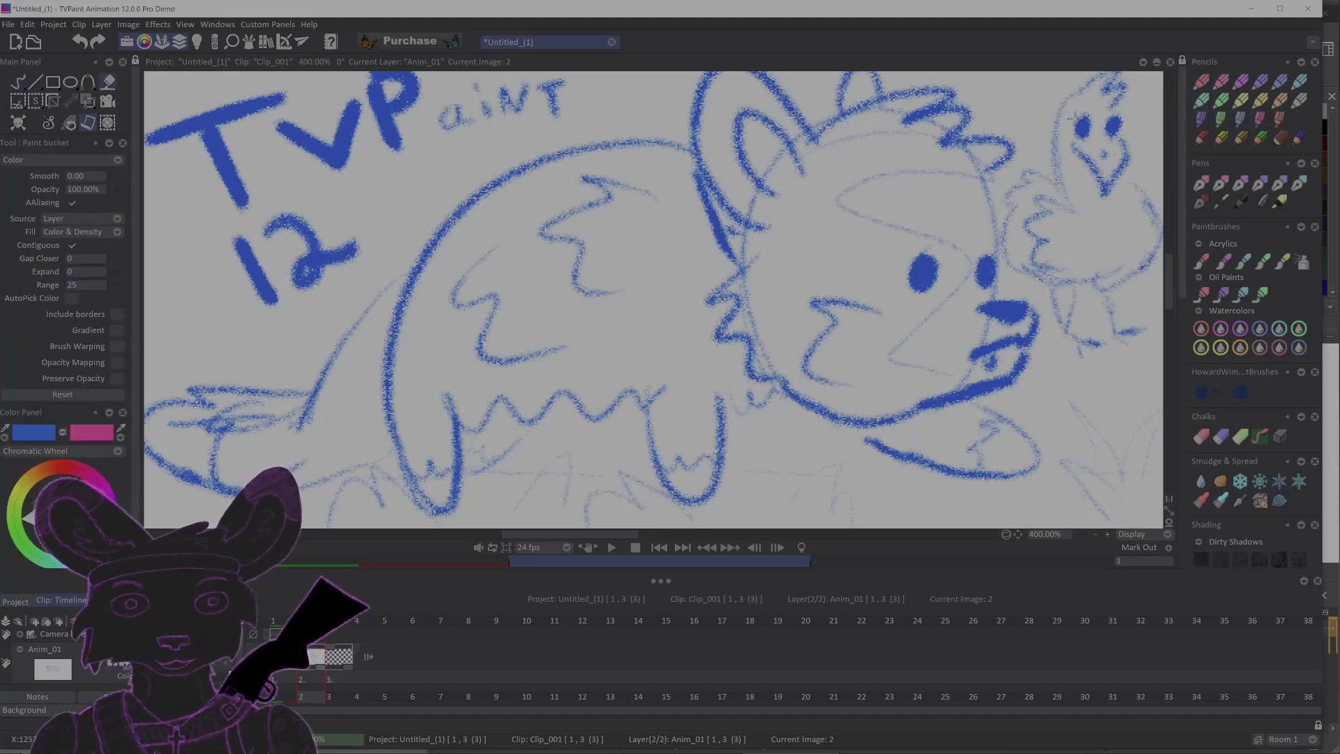
{"action": "left_click", "coordinate": [1202, 100]}
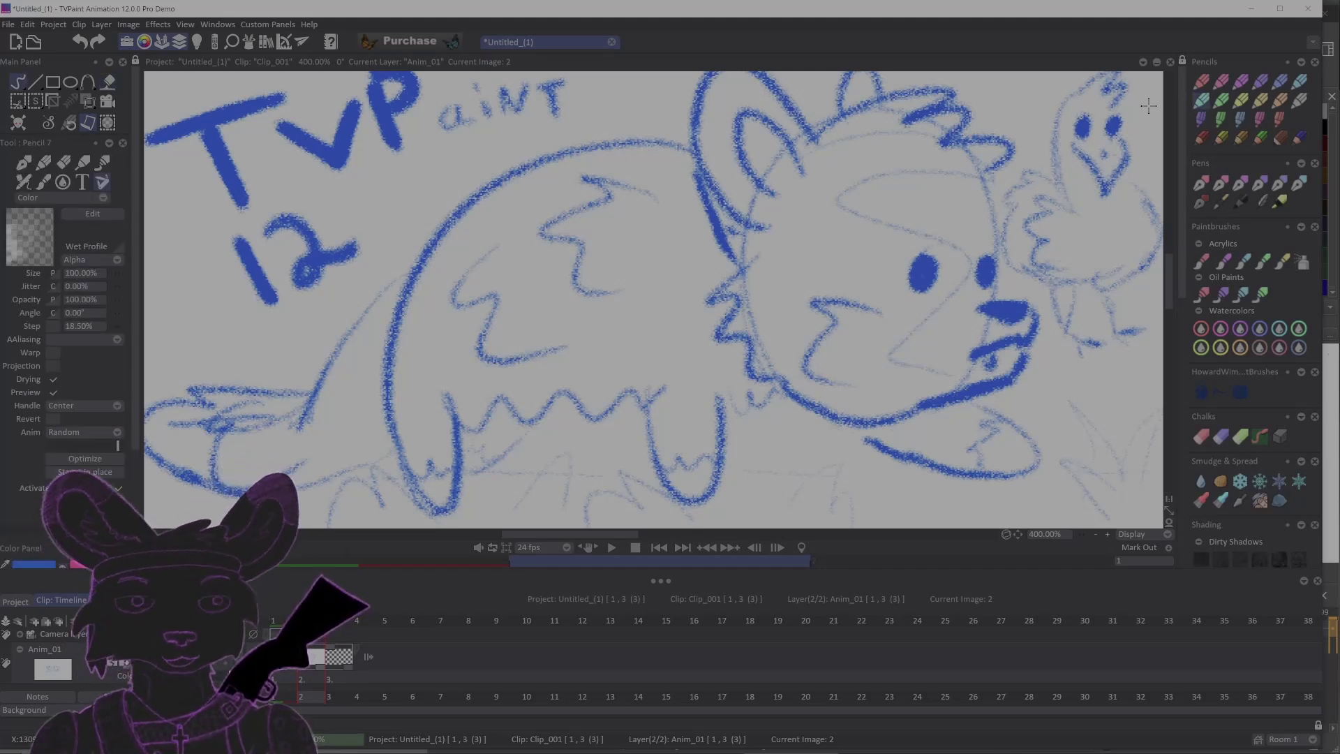
{"action": "left_click", "coordinate": [1202, 119]}
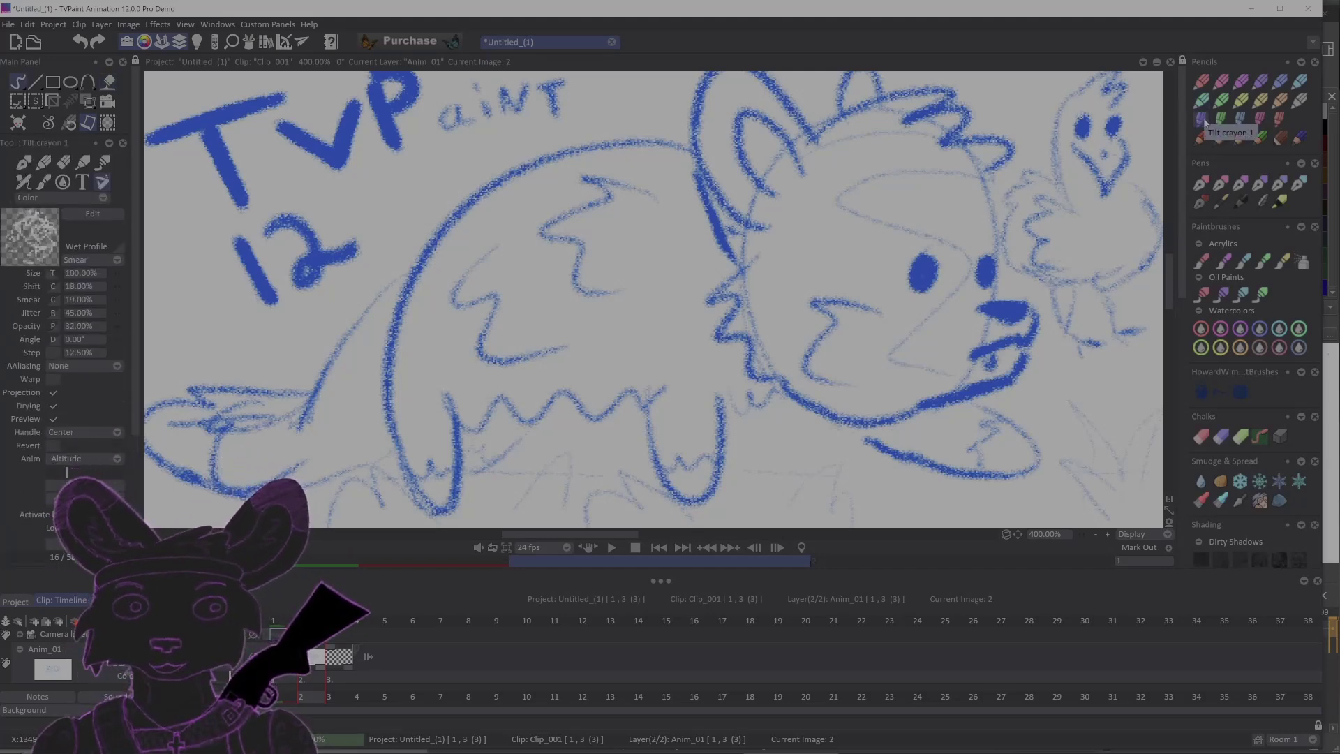
{"action": "key", "text": "f"}
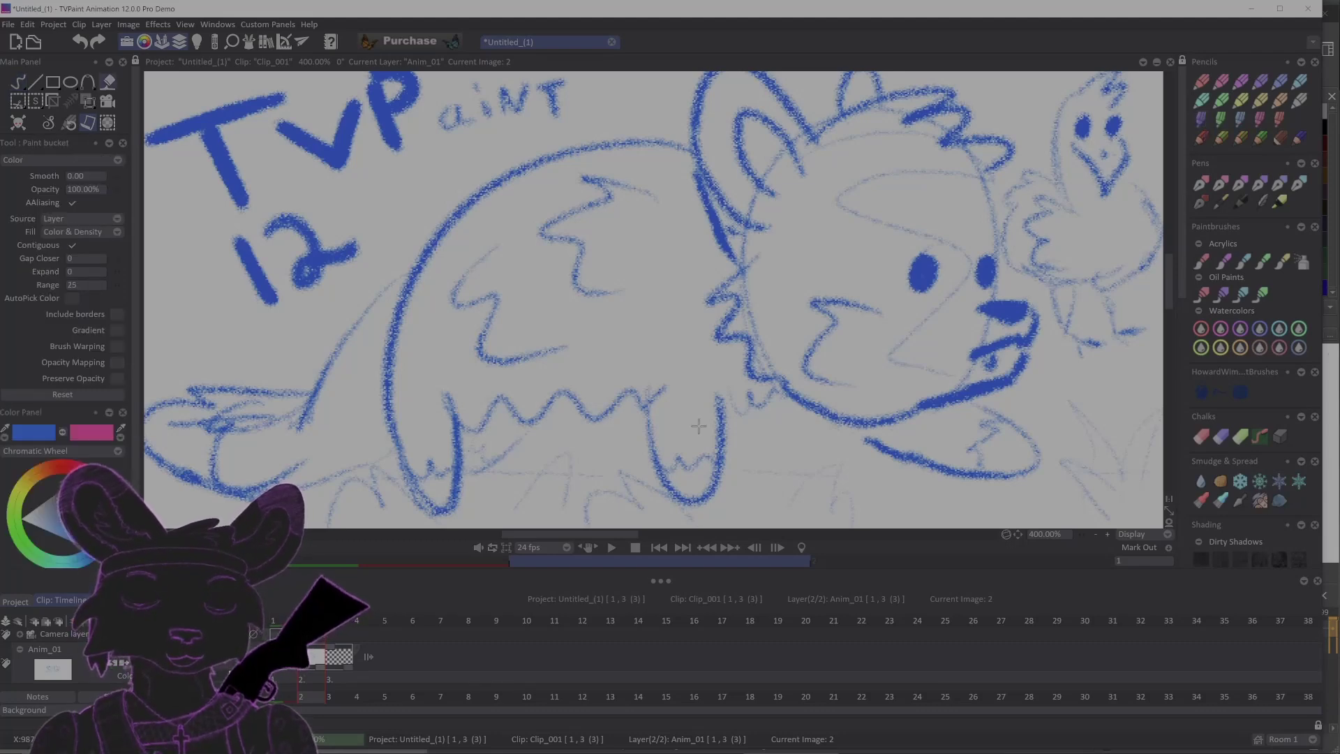
{"action": "left_click", "coordinate": [832, 386]}
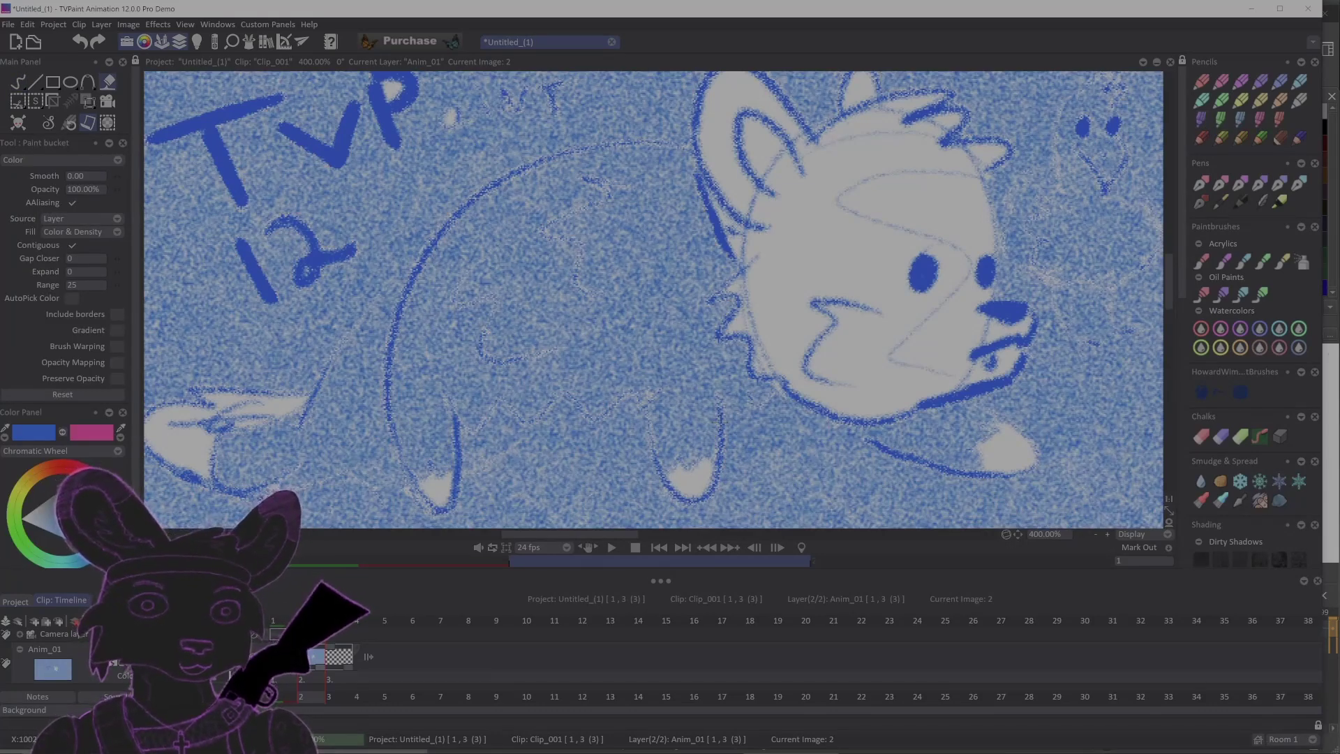
{"action": "key", "text": "ctrl+z"}
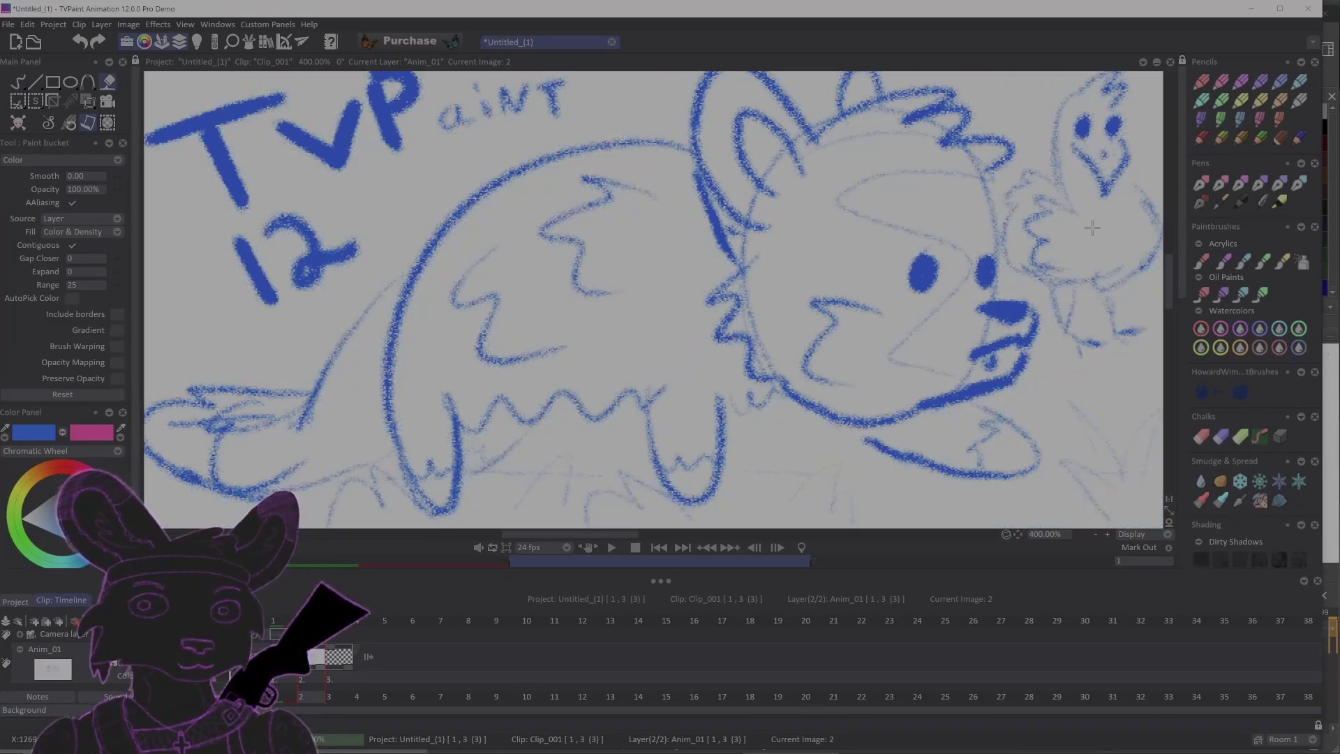
- Fill the creature's head with blue twice, undoing each fill
{"action": "left_click", "coordinate": [896, 335]}
{"action": "key", "text": "ctrl+z"}
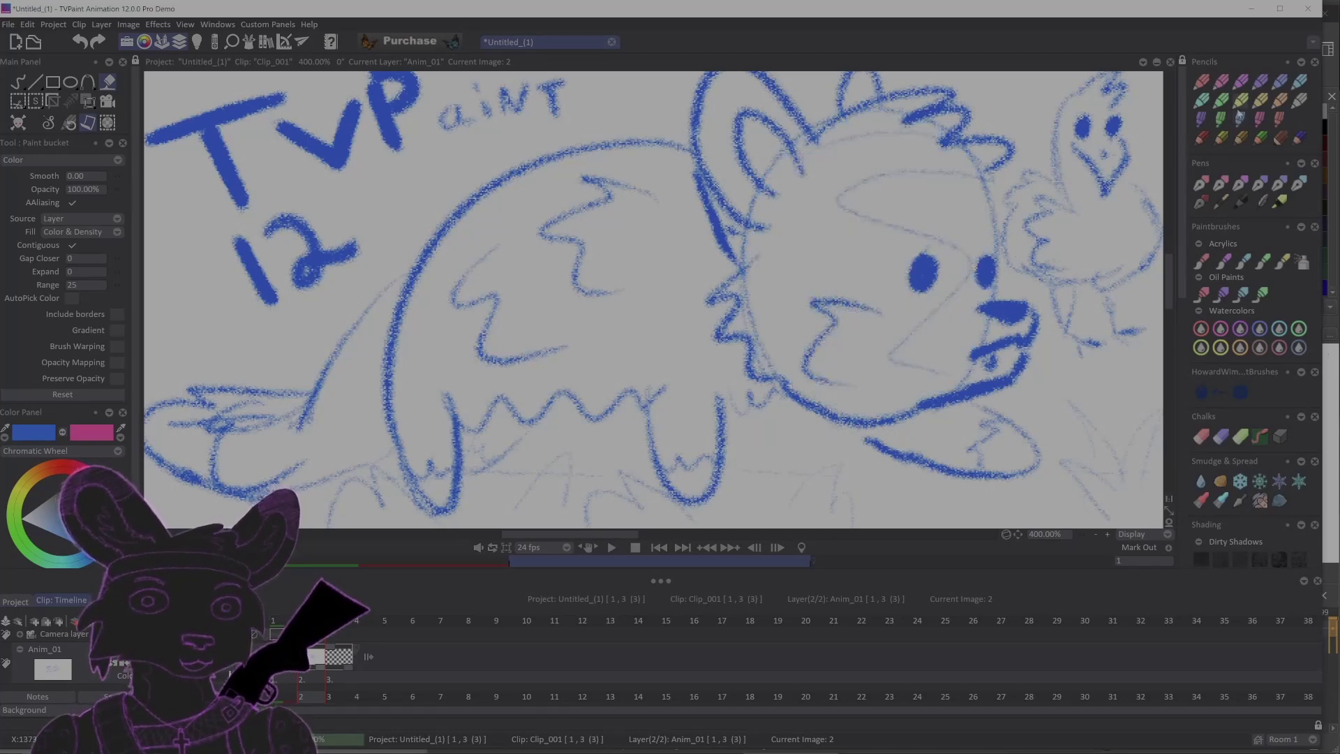
{"action": "left_click", "coordinate": [985, 293]}
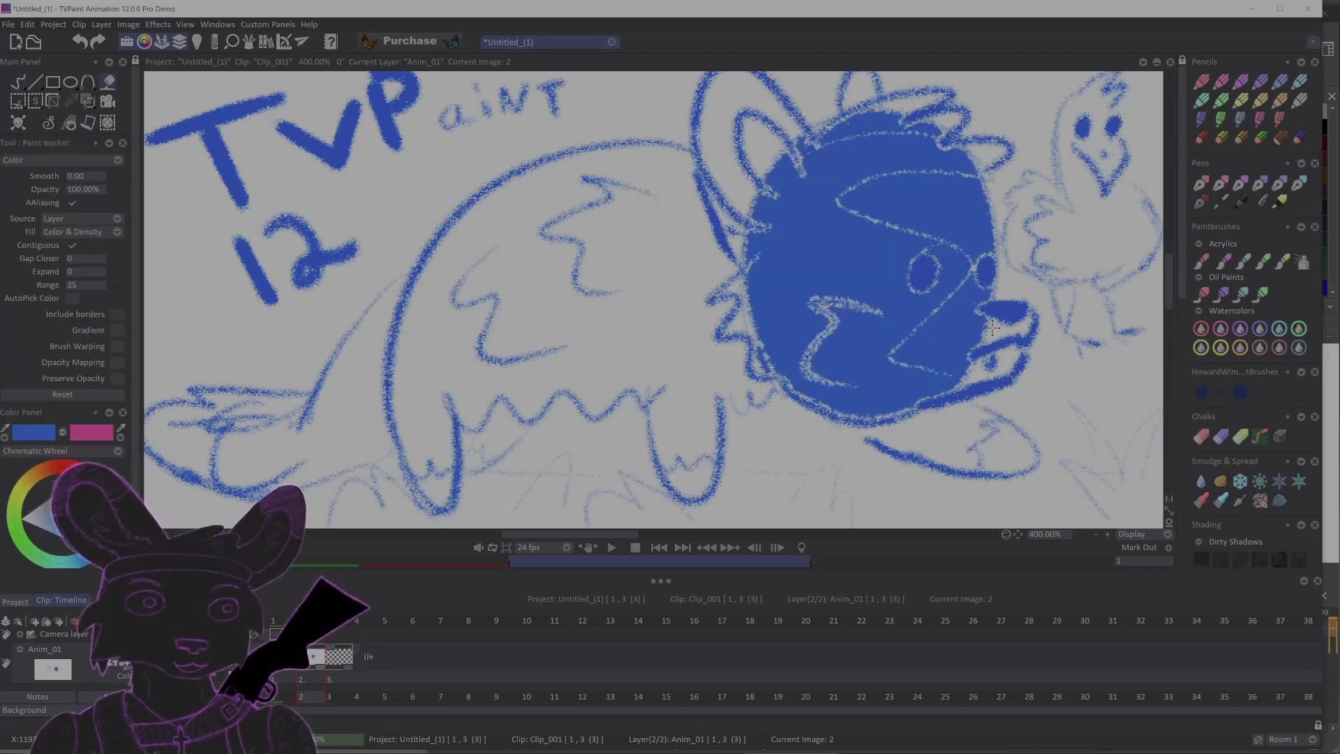
{"action": "key", "text": "ctrl+z"}
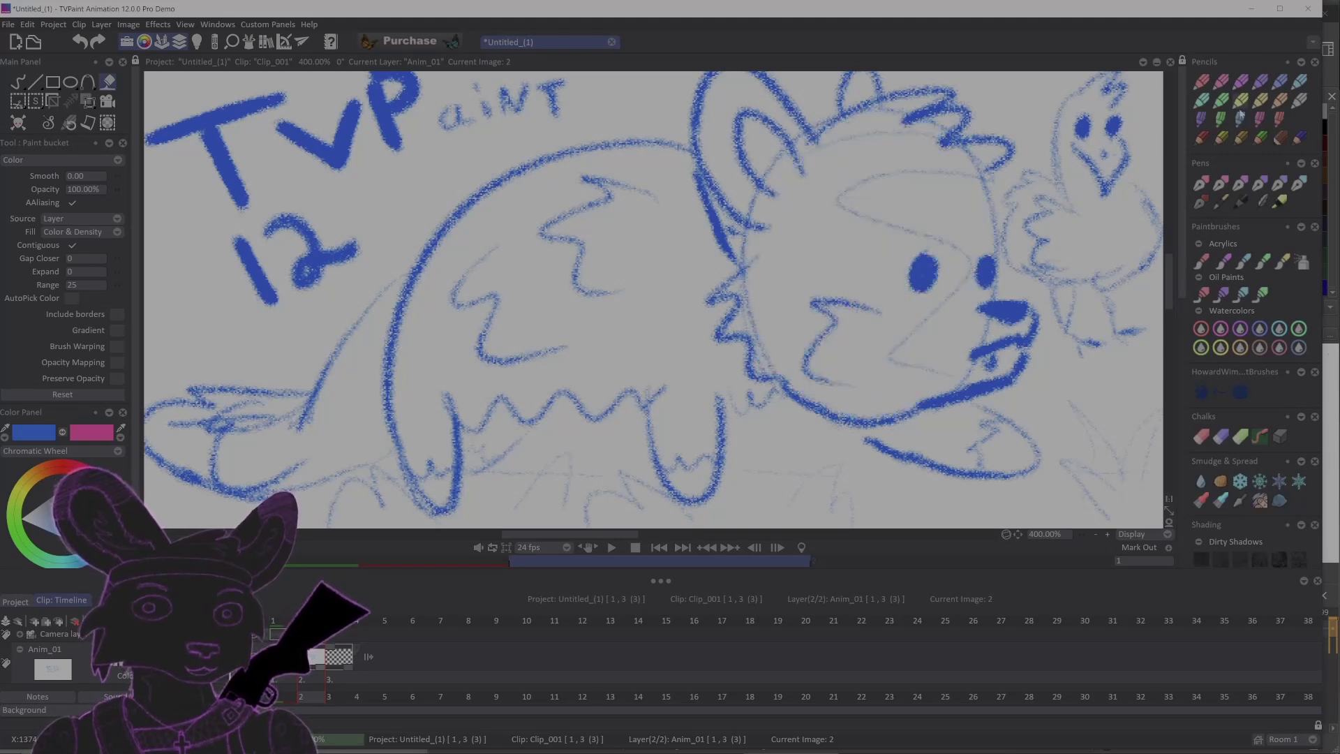
- Test airbrush-preset head fills in pale, dense blue and dark grey, undoing them
{"action": "left_click", "coordinate": [1242, 121]}
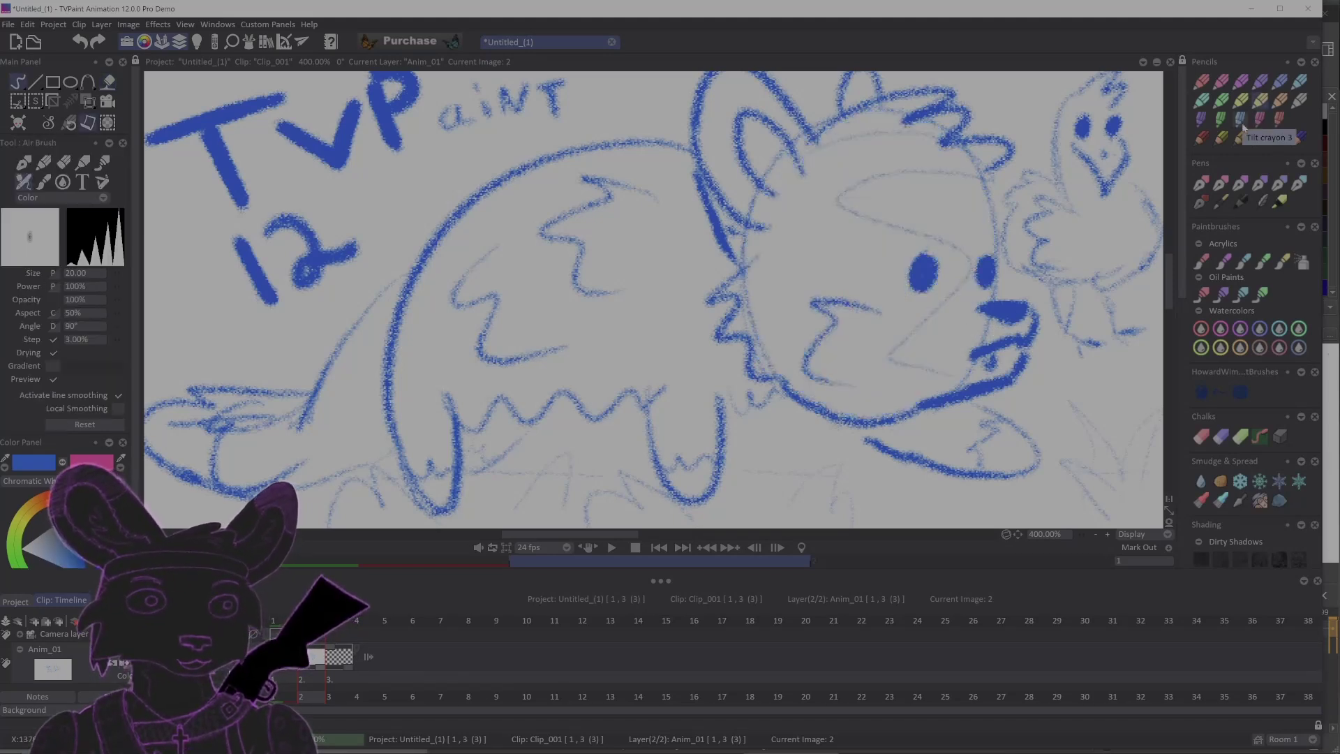
{"action": "key", "text": "f"}
{"action": "left_click", "coordinate": [869, 271]}
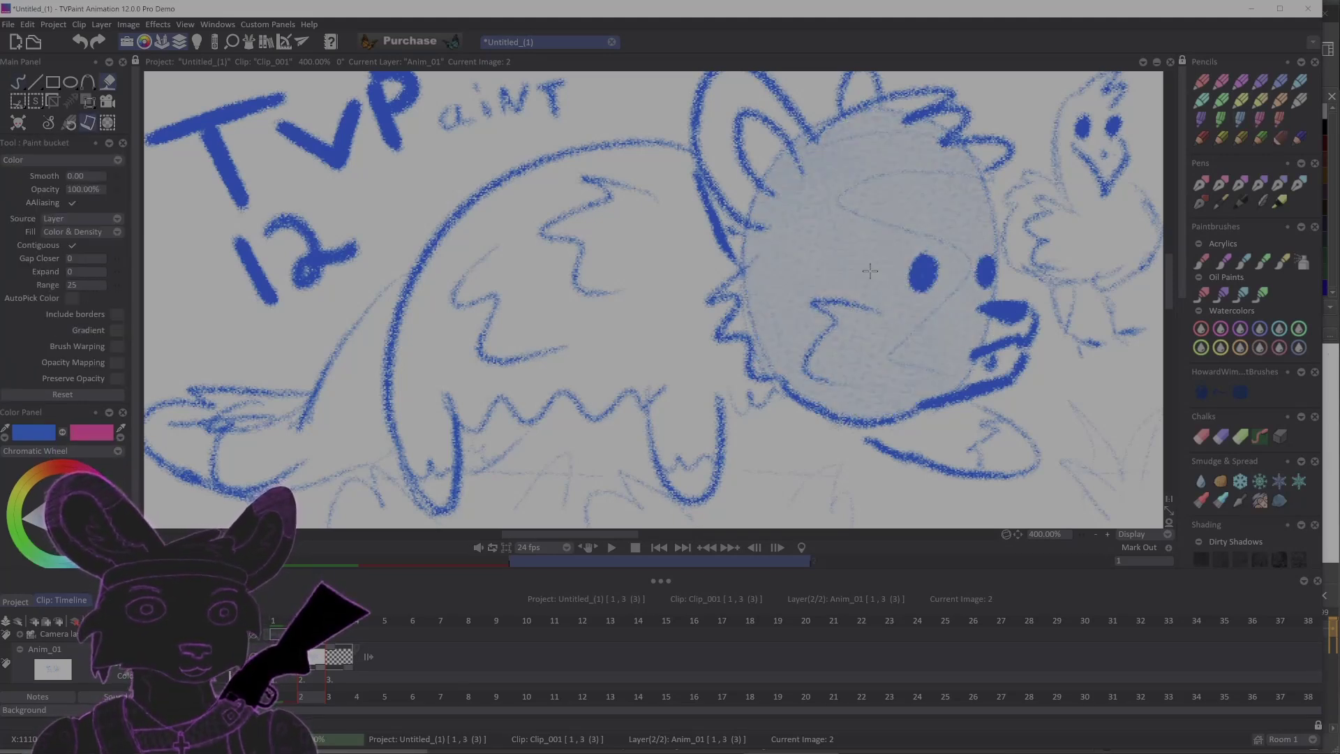
{"action": "left_click", "coordinate": [875, 281]}
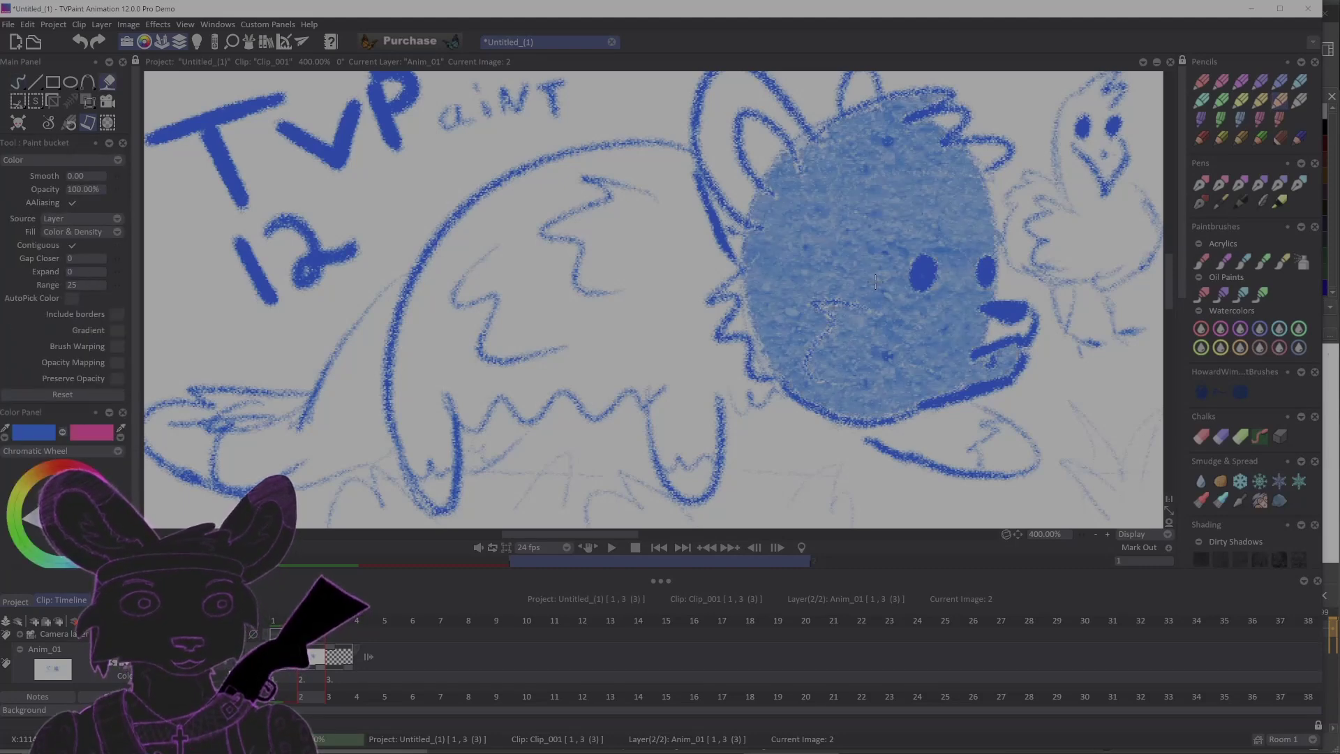
{"action": "key", "text": "ctrl+z"}
{"action": "key", "text": "ctrl+z"}
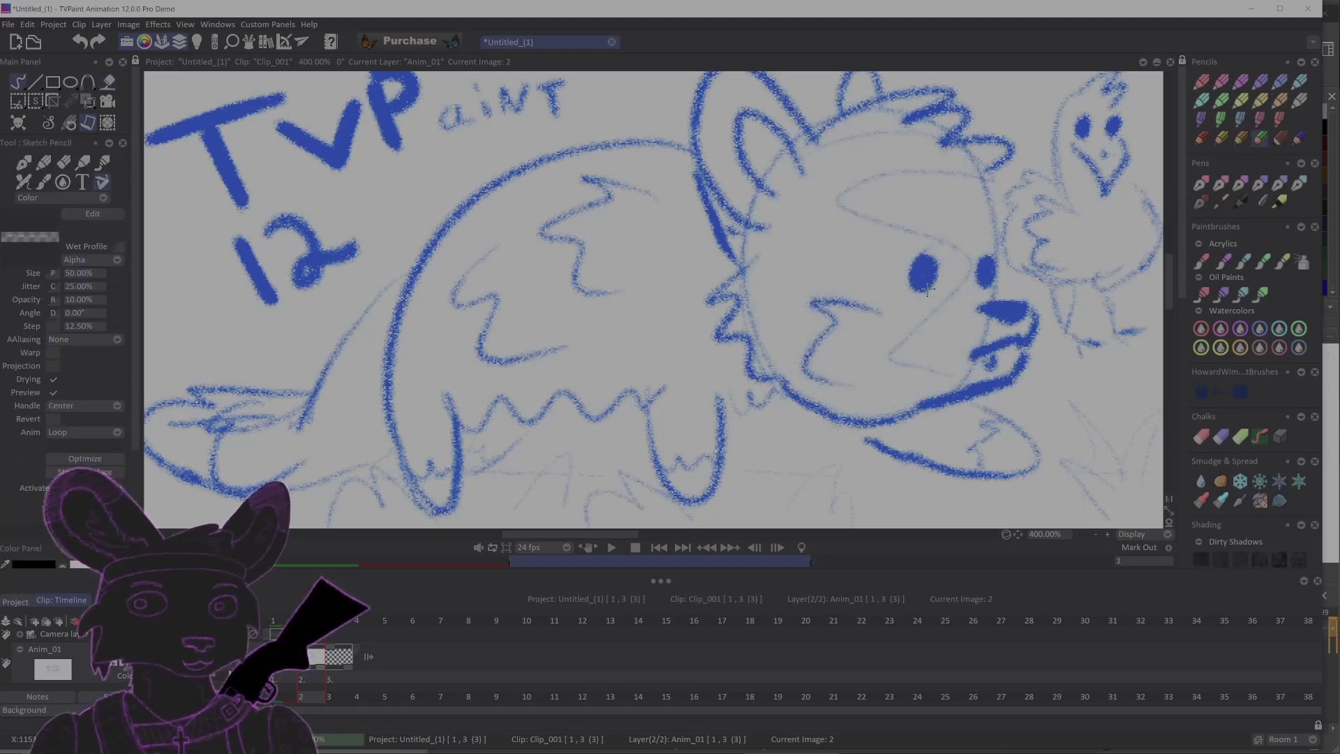
{"action": "left_click", "coordinate": [877, 283]}
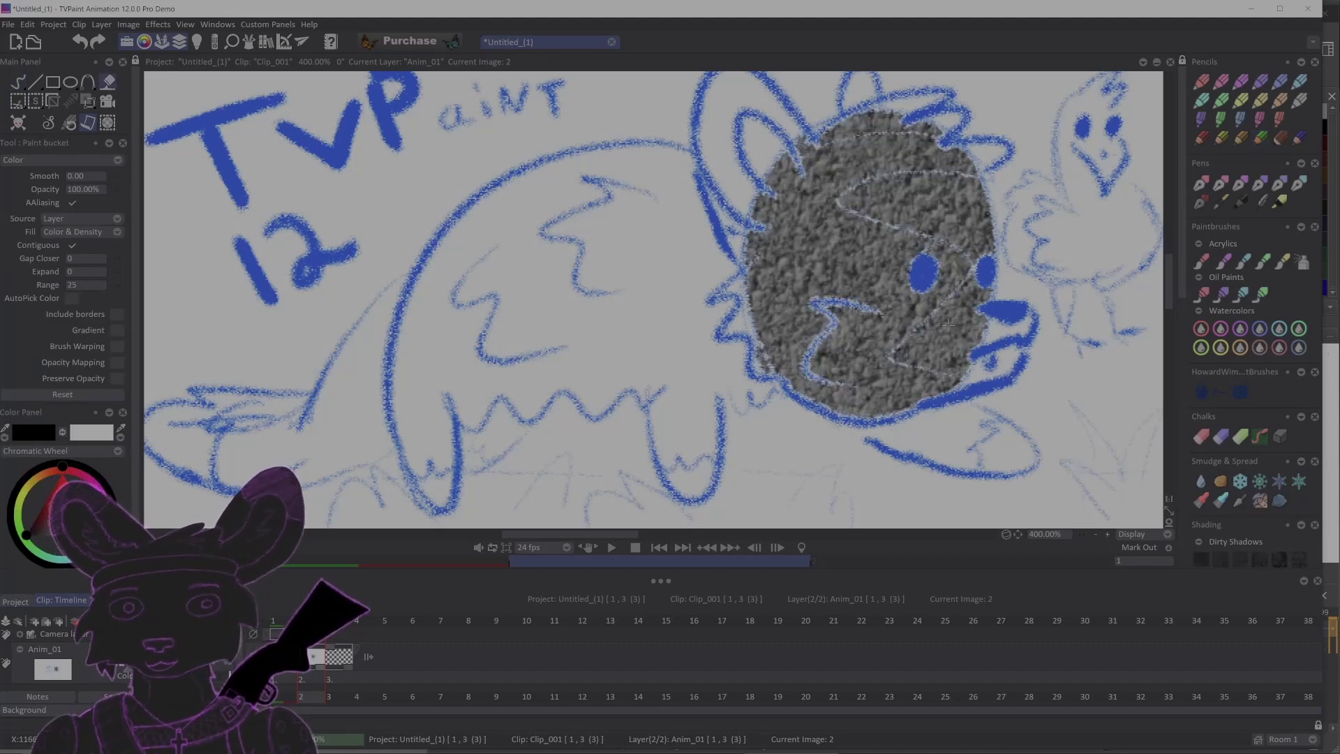
{"action": "key", "text": "ctrl+z"}
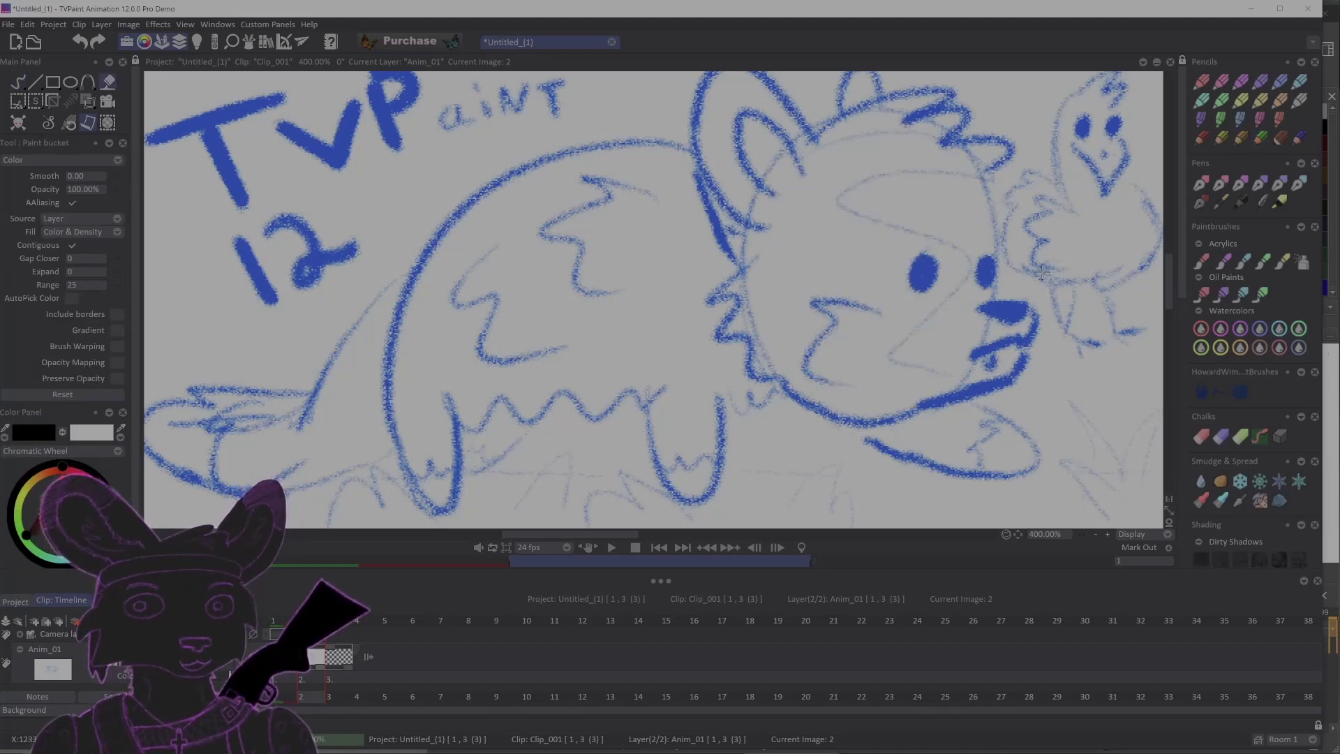
- With the first pencil preset, try dark grey and black head fills and undo them
{"action": "left_click", "coordinate": [1201, 81]}
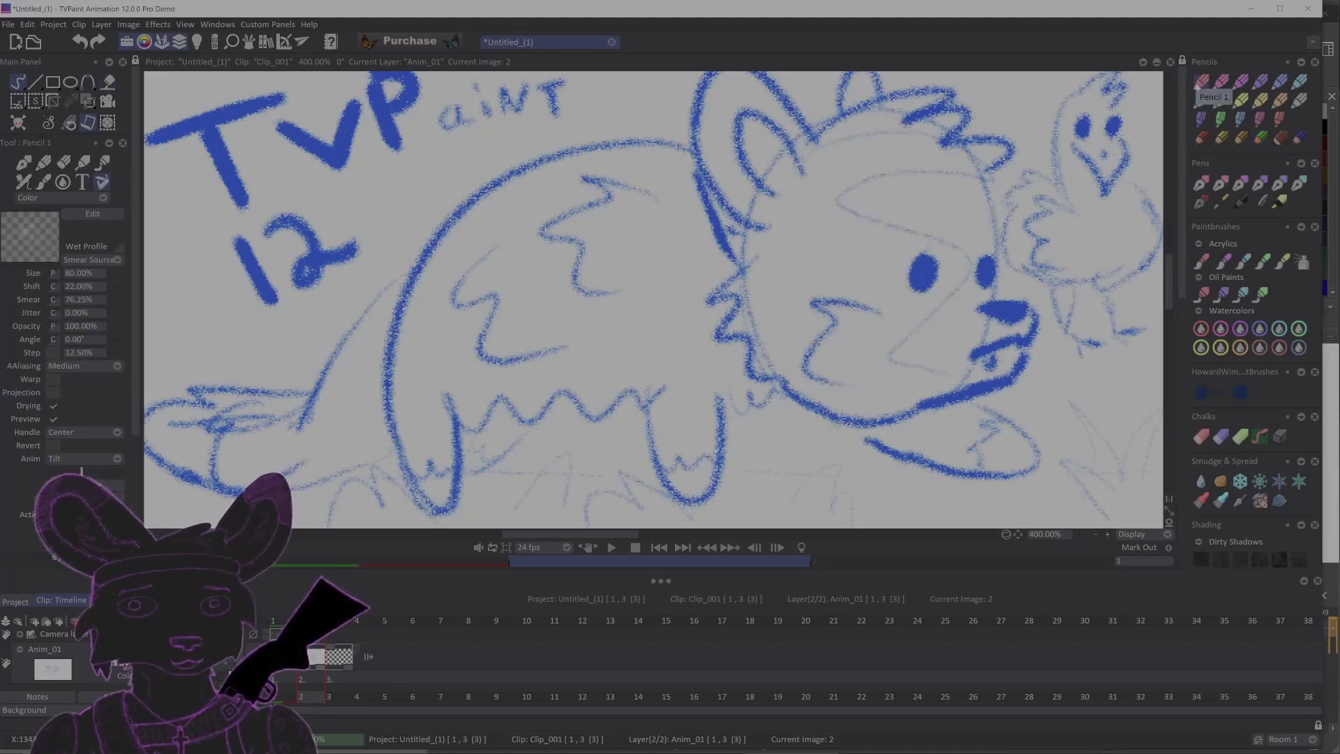
{"action": "key", "text": "ctrl+shift+z"}
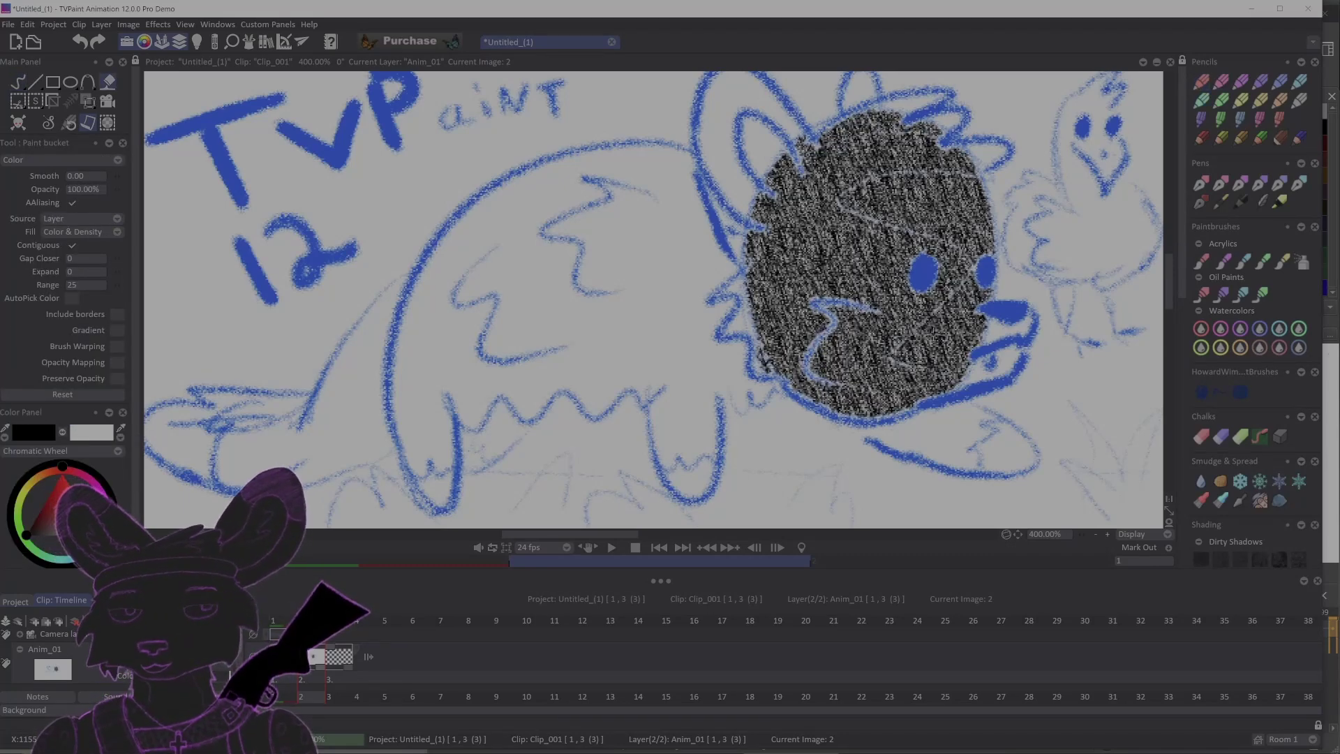
{"action": "key", "text": "ctrl+z"}
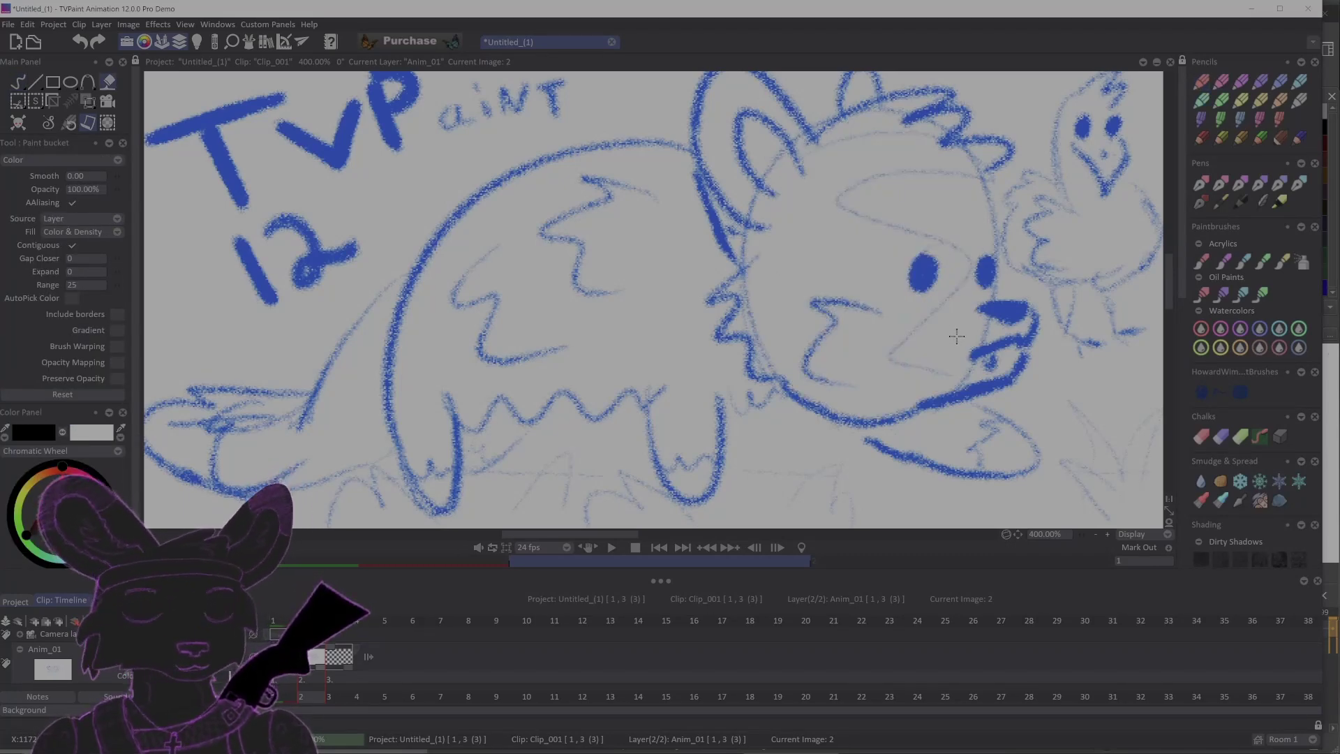
{"action": "left_click", "coordinate": [916, 294]}
{"action": "key", "text": "ctrl+z"}
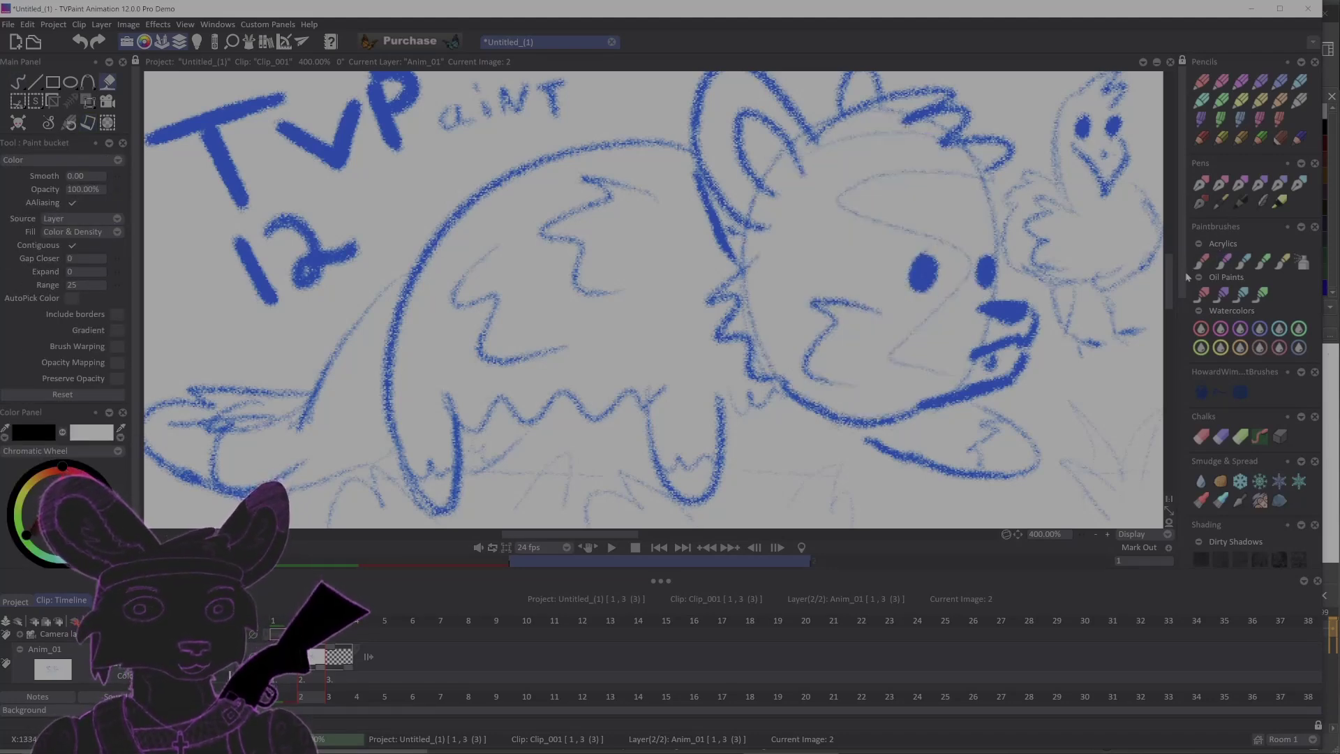
{"action": "left_click", "coordinate": [944, 340]}
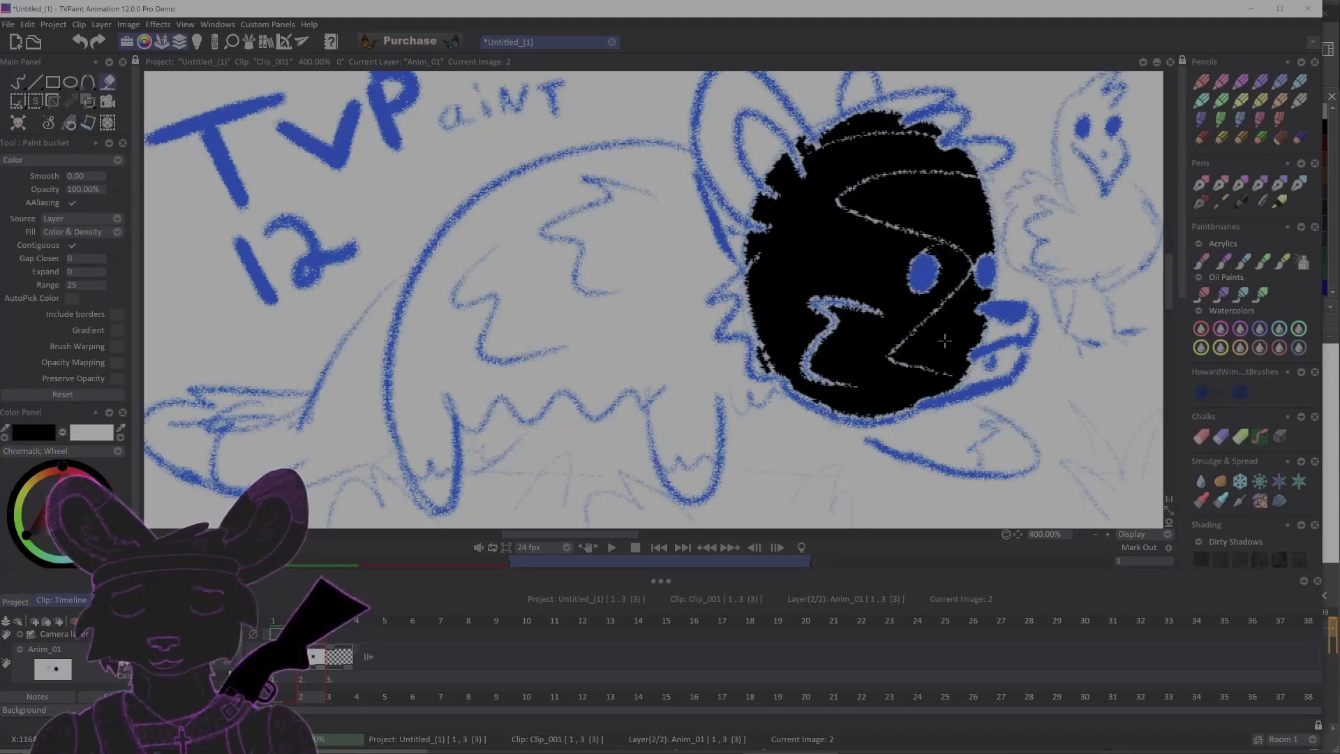
{"action": "key", "text": "ctrl+z"}
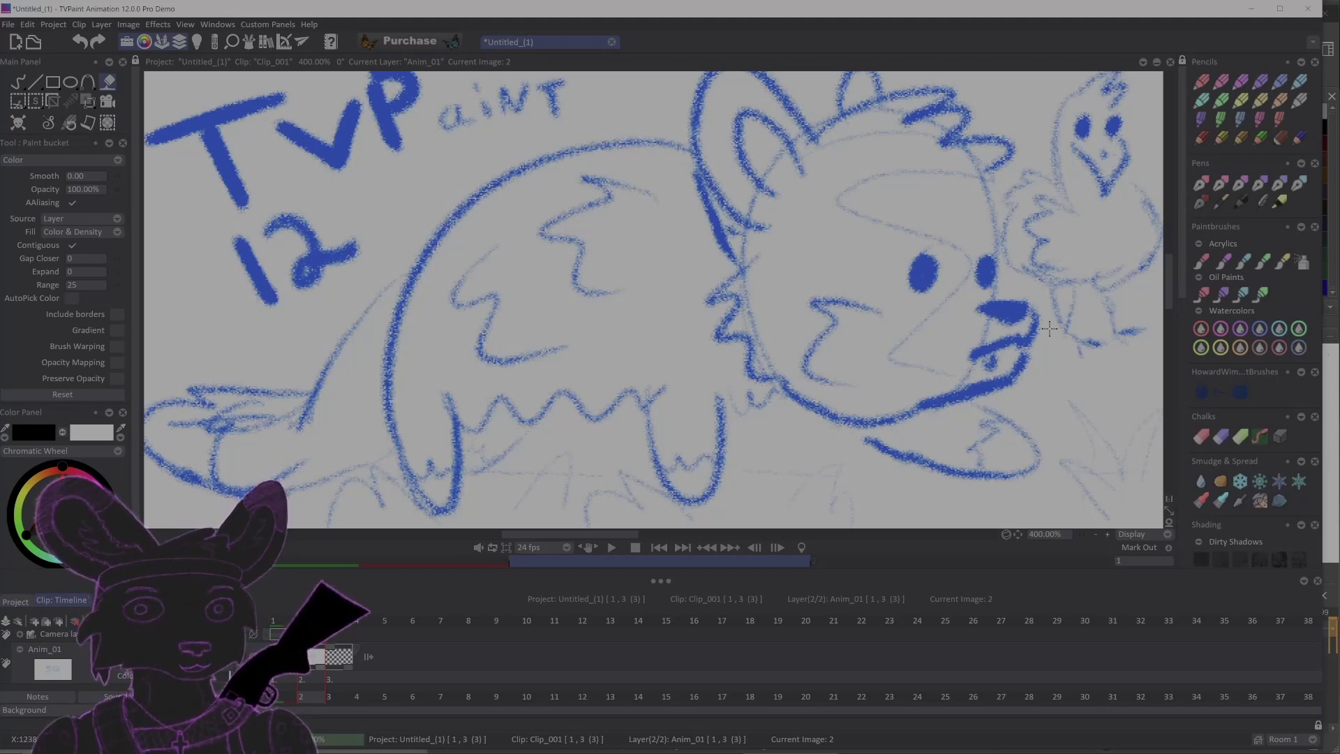
- Test and undo Acrylic and Pencil 1 strokes, then draw a black Pencil Brush stroke beside the head
{"action": "key", "text": "b"}
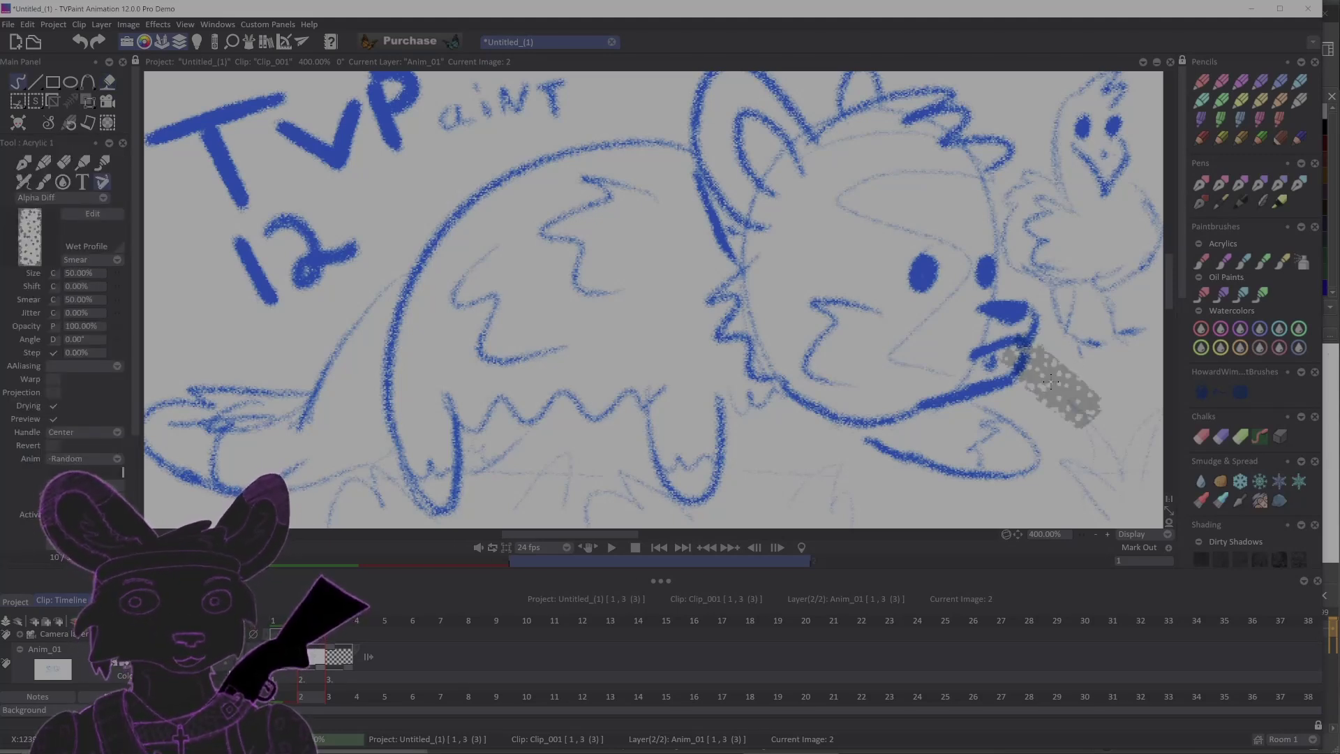
{"action": "mouse_move", "coordinate": [1047, 353]}
{"action": "left_mouse_down"}
{"action": "mouse_move", "coordinate": [1028, 413]}
{"action": "mouse_move", "coordinate": [967, 414]}
{"action": "mouse_move", "coordinate": [1038, 379]}
{"action": "left_mouse_up"}
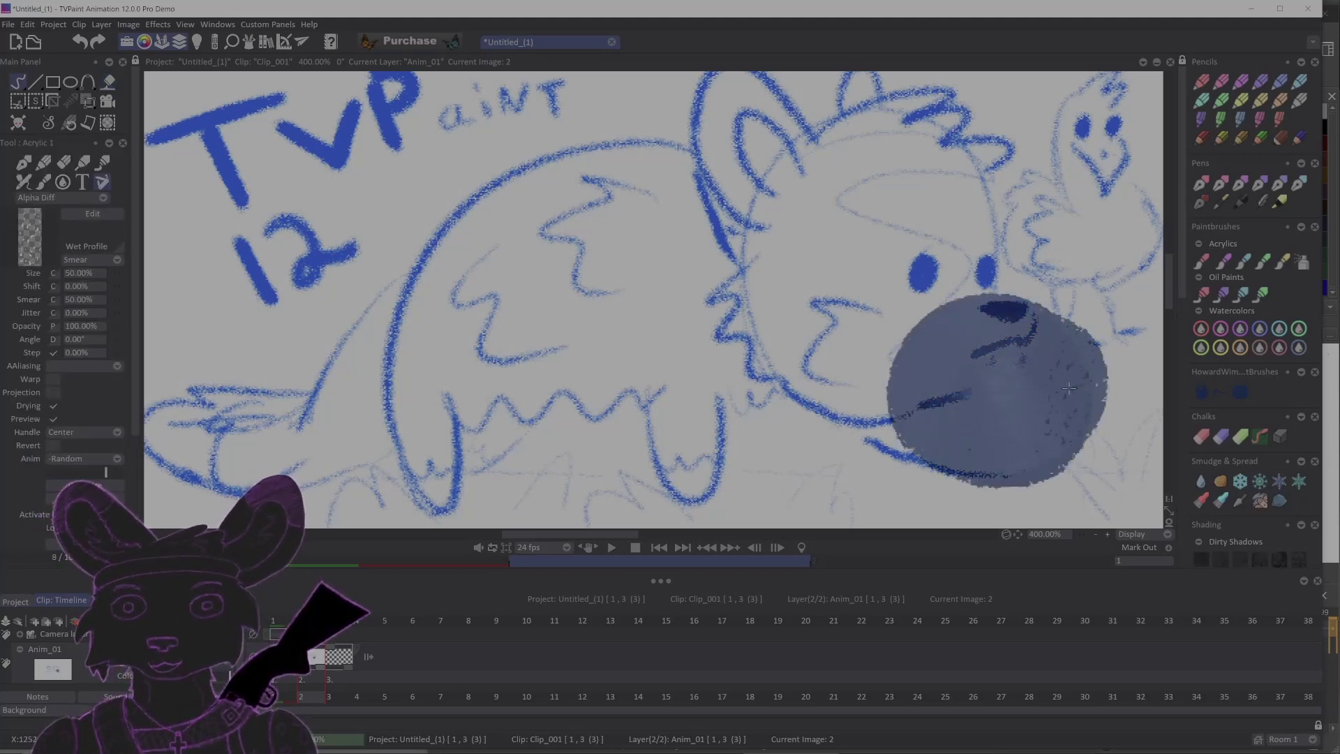
{"action": "key", "text": "ctrl+z"}
{"action": "left_click", "coordinate": [1200, 82]}
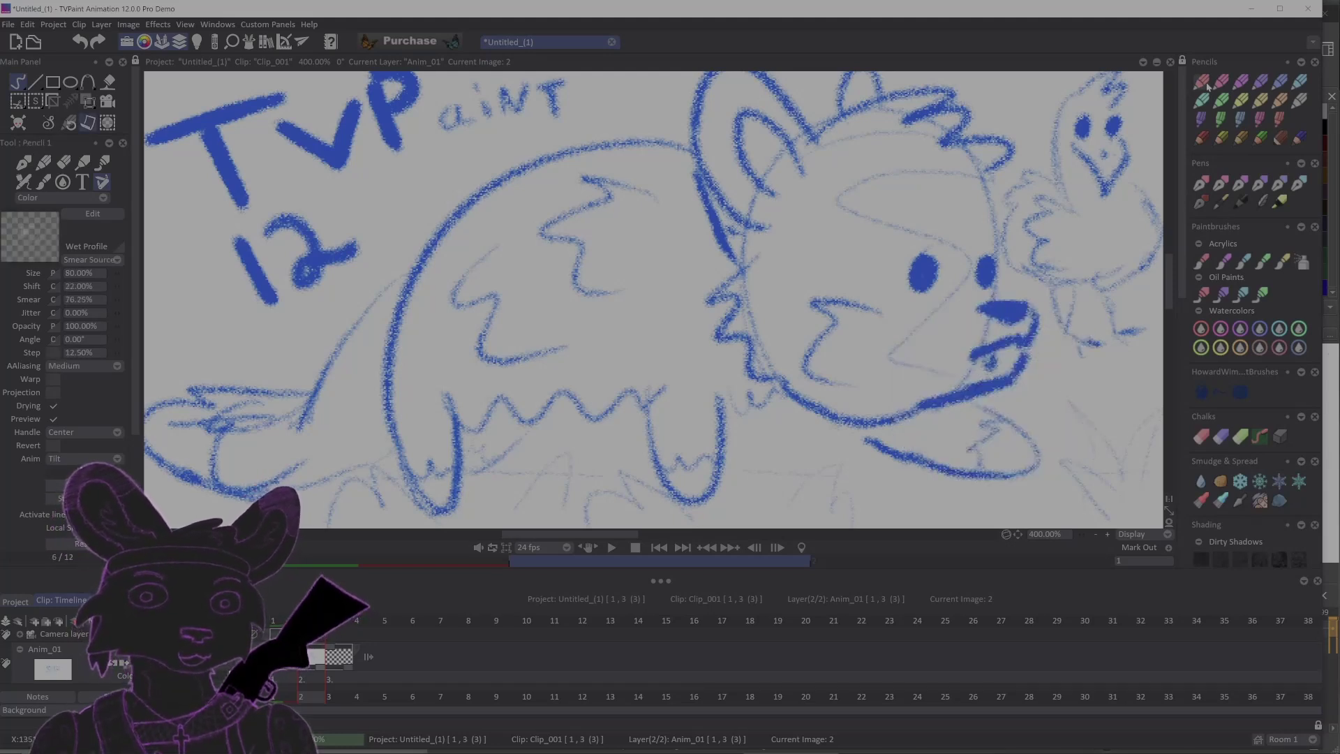
{"action": "mouse_move", "coordinate": [923, 174]}
{"action": "left_mouse_down"}
{"action": "mouse_move", "coordinate": [866, 210]}
{"action": "mouse_move", "coordinate": [918, 243]}
{"action": "left_mouse_up"}
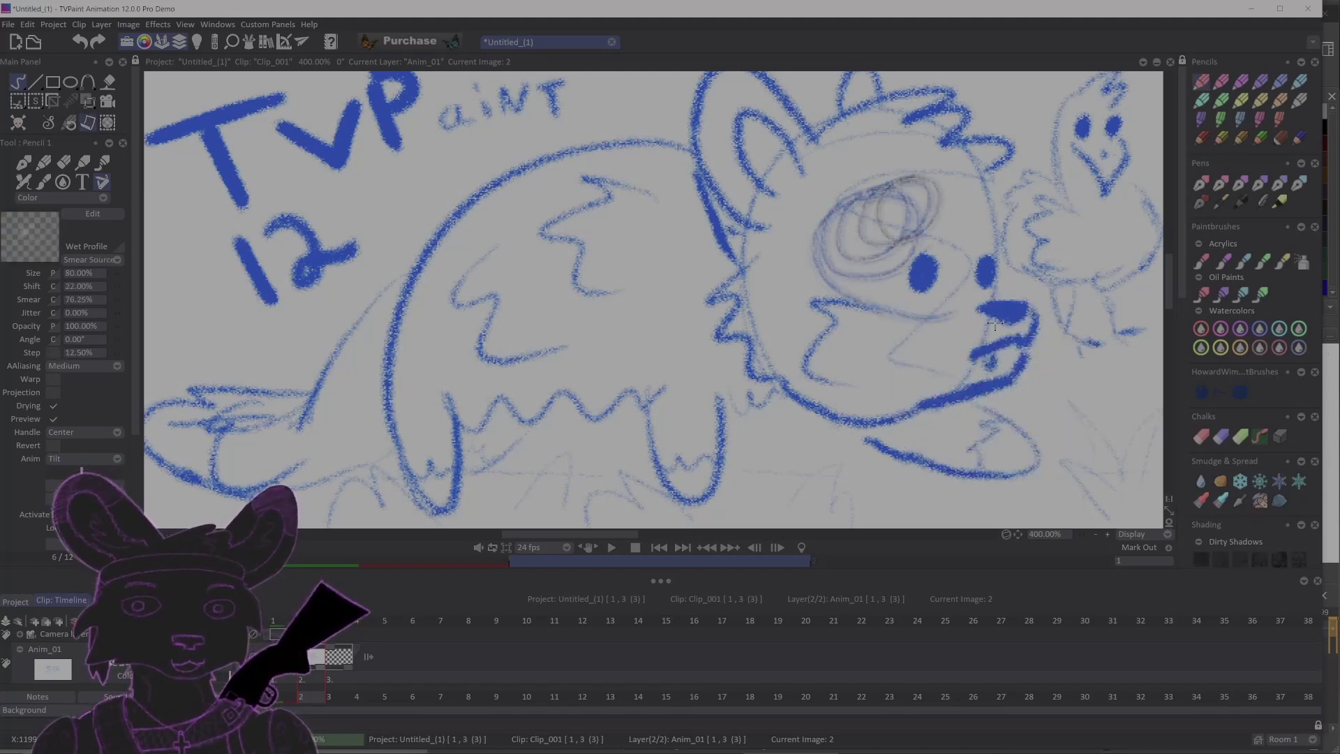
{"action": "key", "text": "ctrl+z"}
{"action": "left_click_drag", "start_coordinate": [900, 187], "coordinate": [793, 217]}
{"action": "key", "text": "ctrl+z"}
{"action": "left_click", "coordinate": [43, 161]}
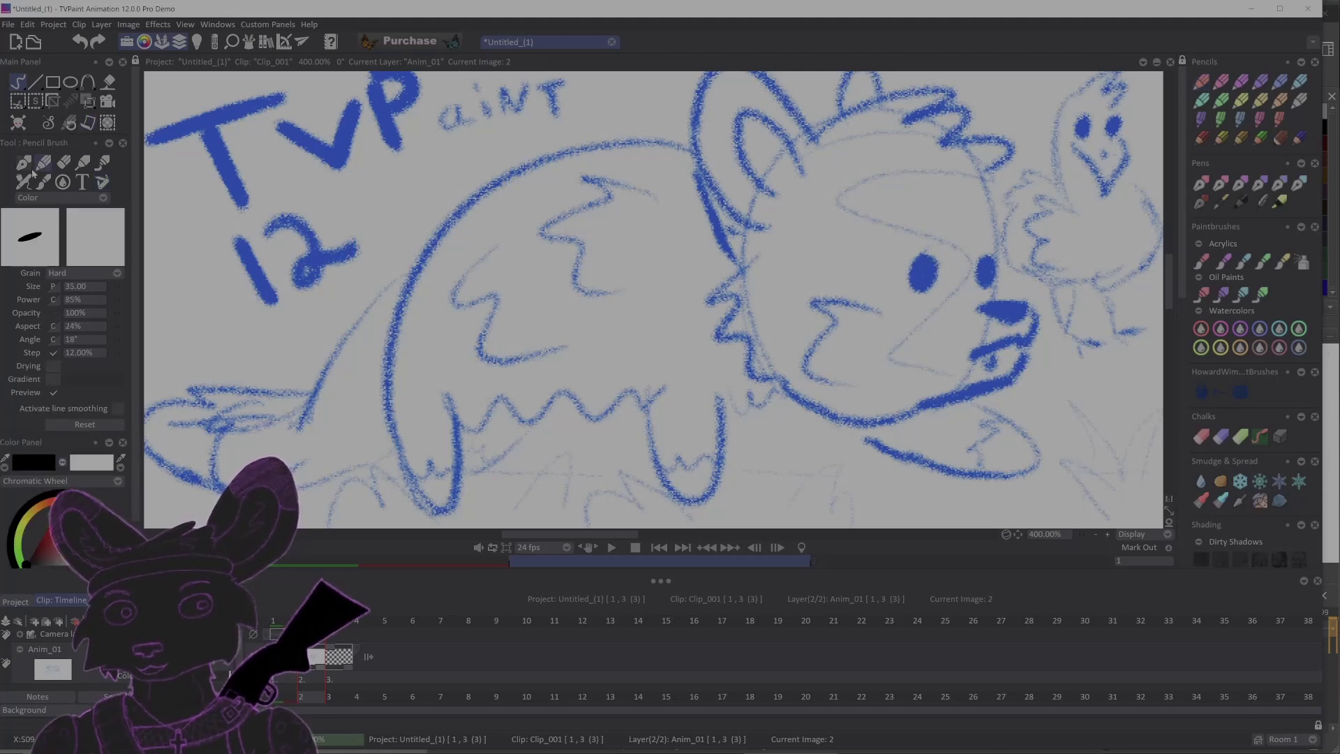
{"action": "mouse_move", "coordinate": [686, 172]}
{"action": "left_mouse_down"}
{"action": "mouse_move", "coordinate": [618, 239]}
{"action": "mouse_move", "coordinate": [675, 233]}
{"action": "left_mouse_up"}
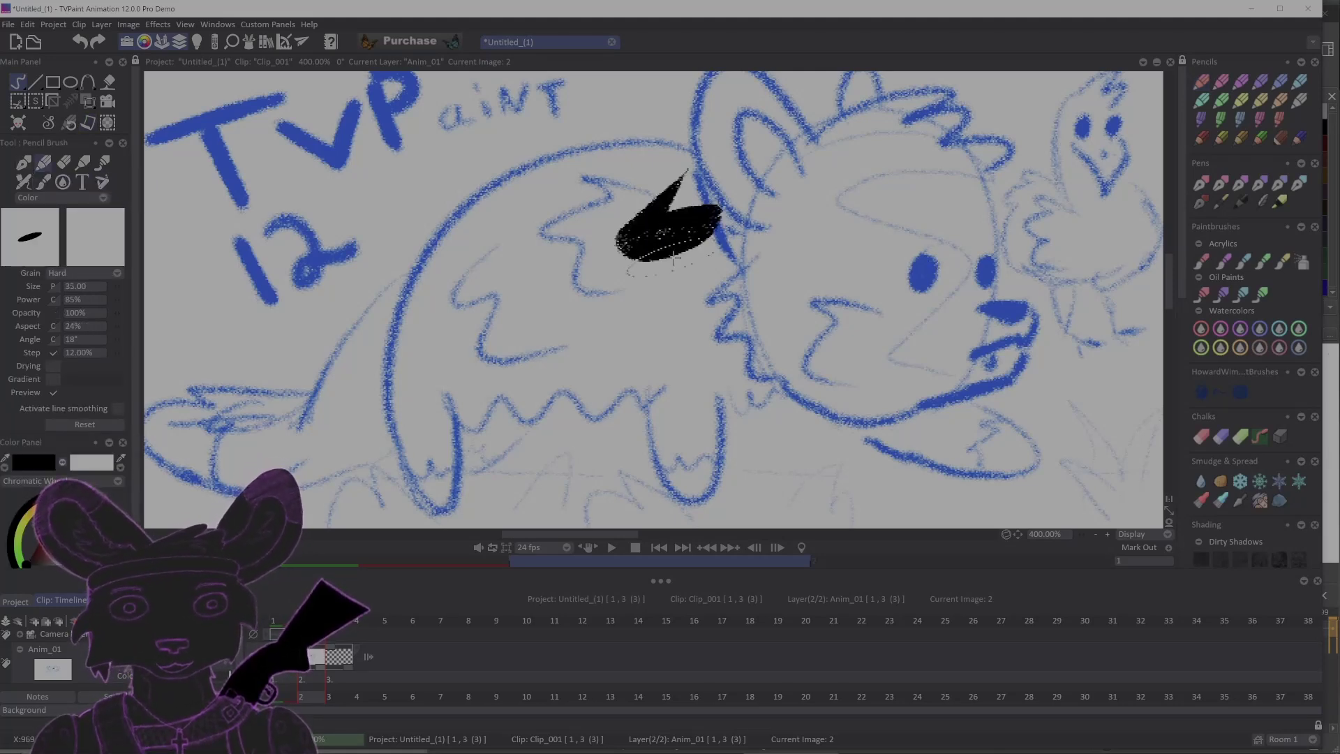
- Undo the black stroke, then test a black oval and a Pencil 1 circle on the eye, undoing both
{"action": "key", "text": "ctrl+z"}
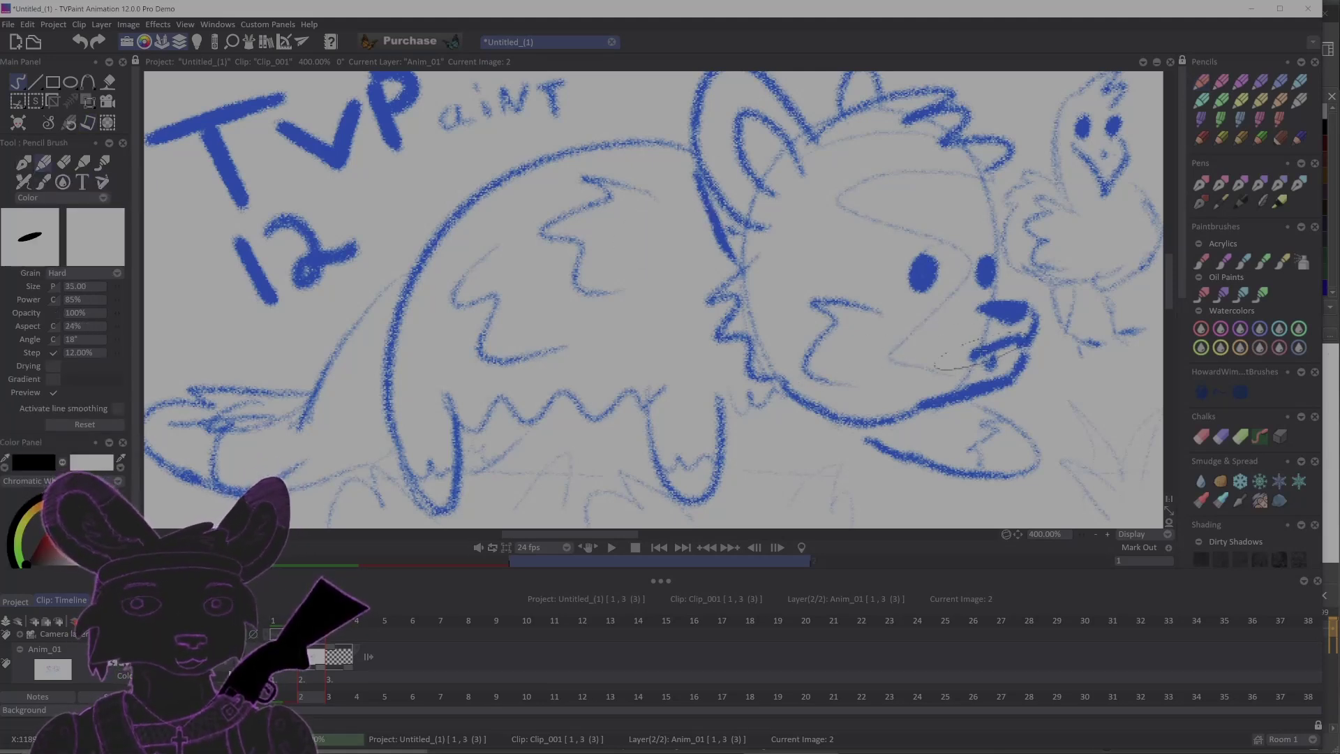
{"action": "mouse_move", "coordinate": [901, 261]}
{"action": "left_mouse_down"}
{"action": "mouse_move", "coordinate": [873, 301]}
{"action": "mouse_move", "coordinate": [862, 255]}
{"action": "left_mouse_up"}
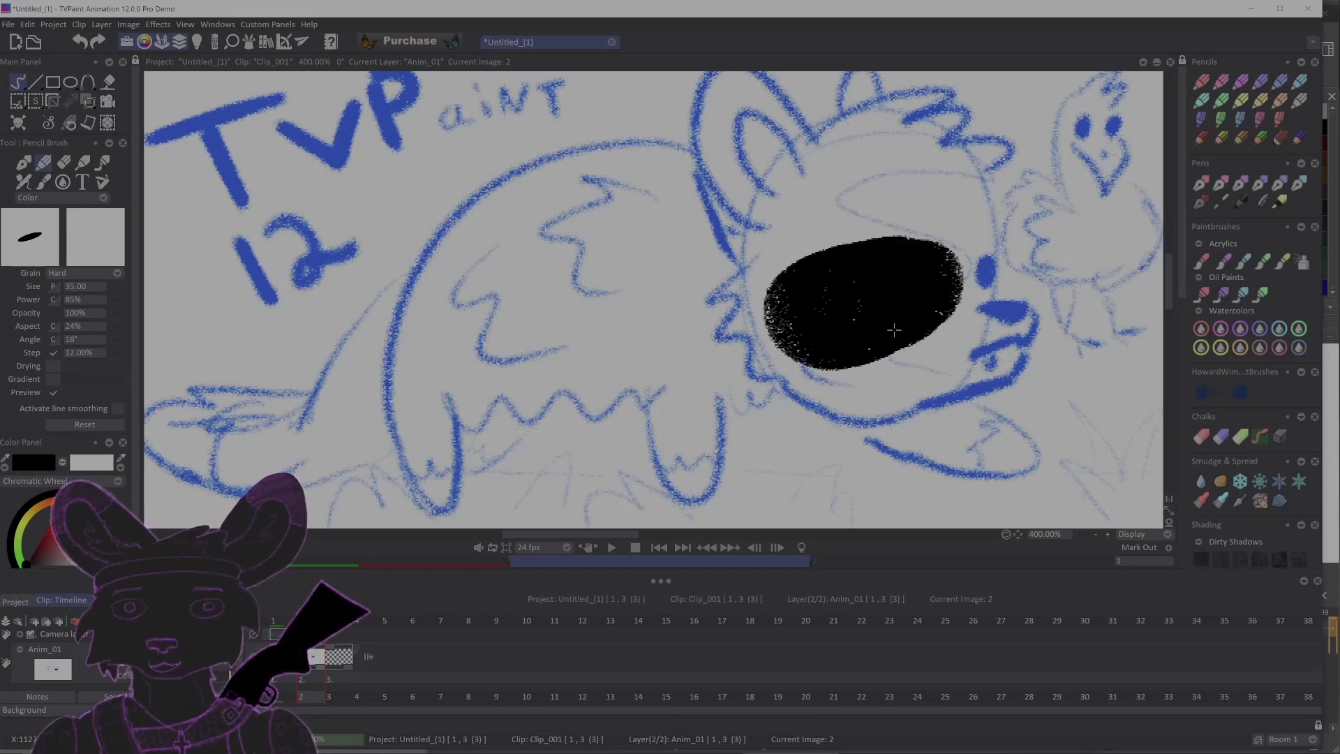
{"action": "key", "text": "ctrl+z"}
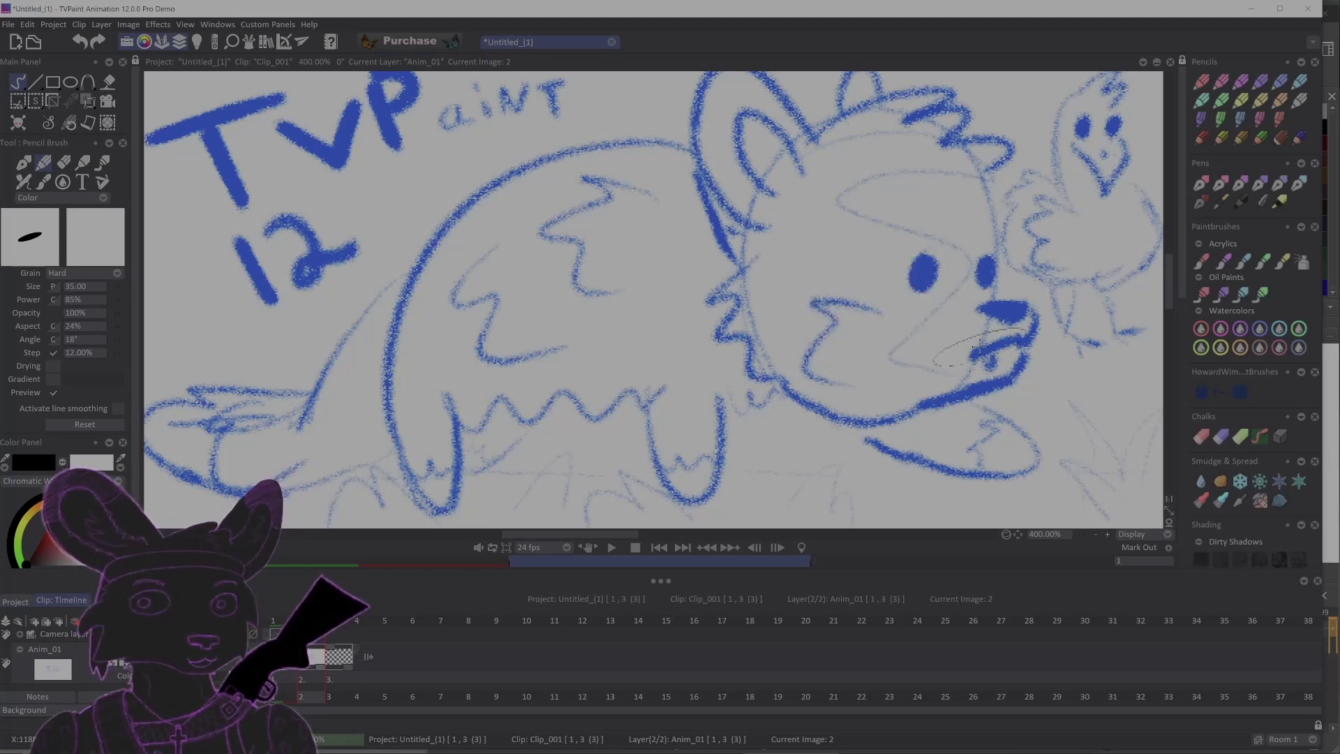
{"action": "left_click", "coordinate": [1197, 100]}
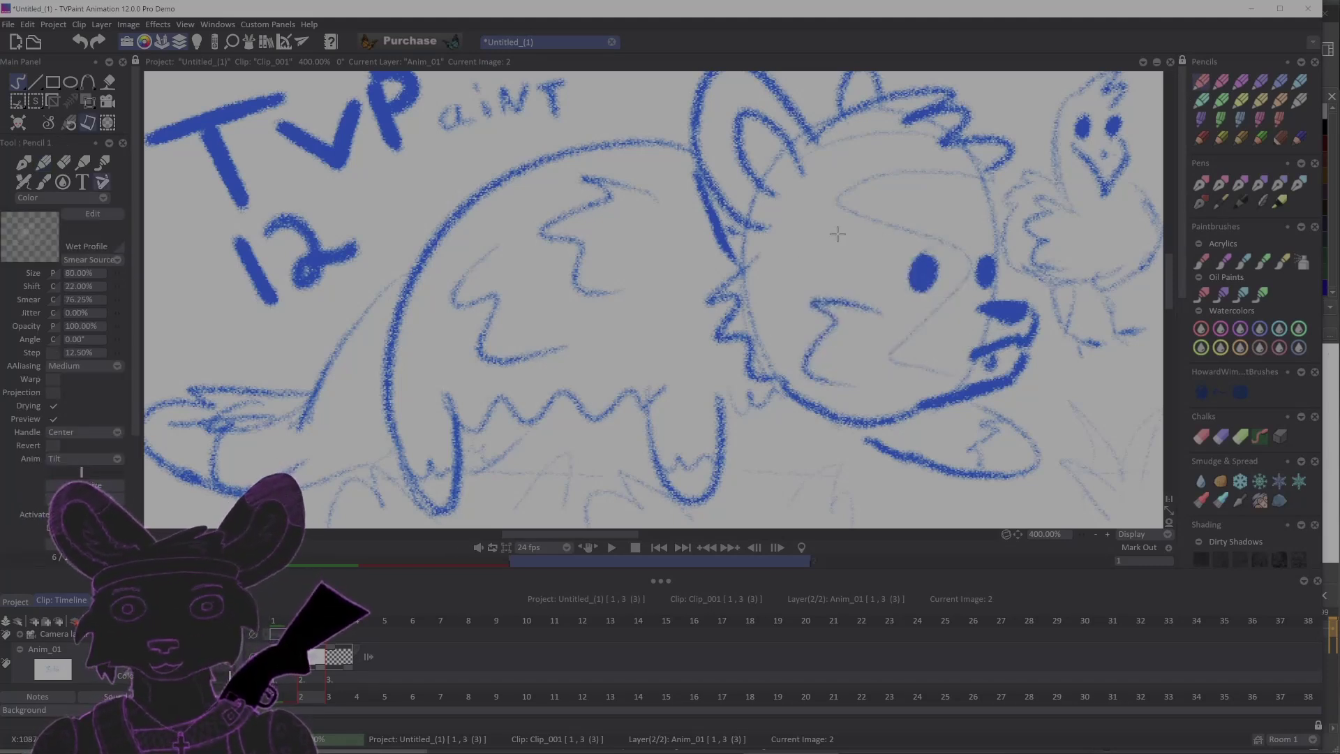
{"action": "mouse_move", "coordinate": [833, 244]}
{"action": "left_mouse_down"}
{"action": "mouse_move", "coordinate": [795, 279]}
{"action": "mouse_move", "coordinate": [803, 297]}
{"action": "left_mouse_up"}
{"action": "key", "text": "ctrl+z"}
- Scribble a black Pencil Brush eye and a faint Pencil 1 circle, then undo them
{"action": "left_click", "coordinate": [42, 162]}
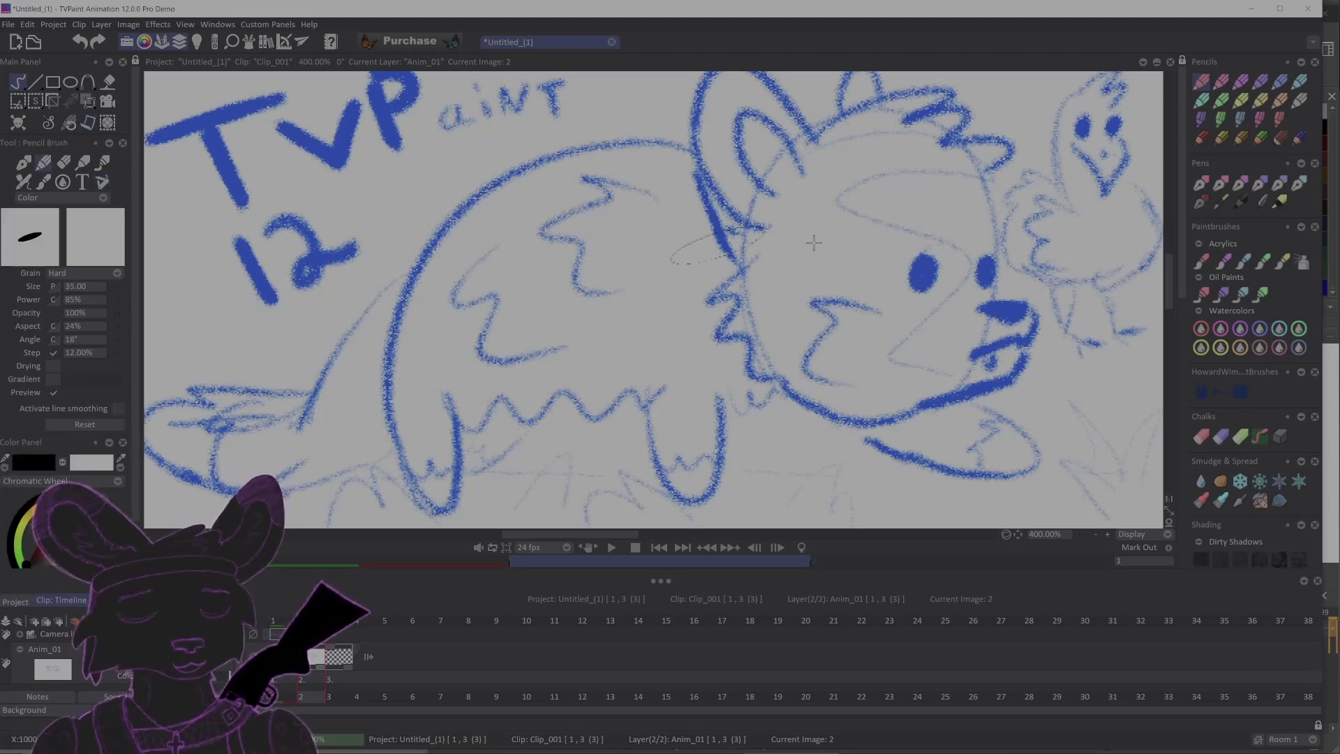
{"action": "left_click_drag", "start_coordinate": [821, 241], "coordinate": [848, 248]}
{"action": "left_click", "coordinate": [1202, 81]}
{"action": "mouse_move", "coordinate": [1012, 190]}
{"action": "left_mouse_down"}
{"action": "mouse_move", "coordinate": [960, 222]}
{"action": "mouse_move", "coordinate": [981, 237]}
{"action": "left_mouse_up"}
{"action": "key", "text": "ctrl+z"}
{"action": "key", "text": "ctrl+z"}
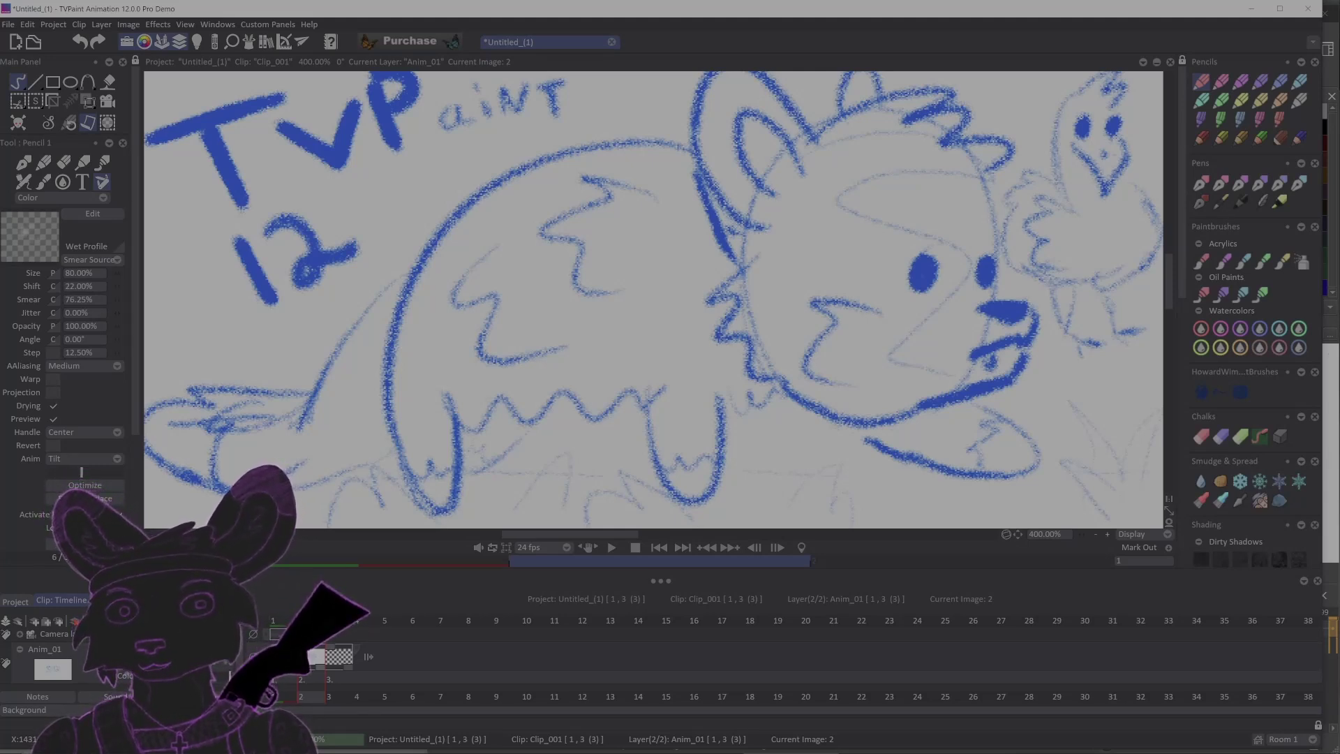
- Drag the Pencil Brush Size slider down to make the brush much smaller
{"action": "left_click", "coordinate": [43, 163]}
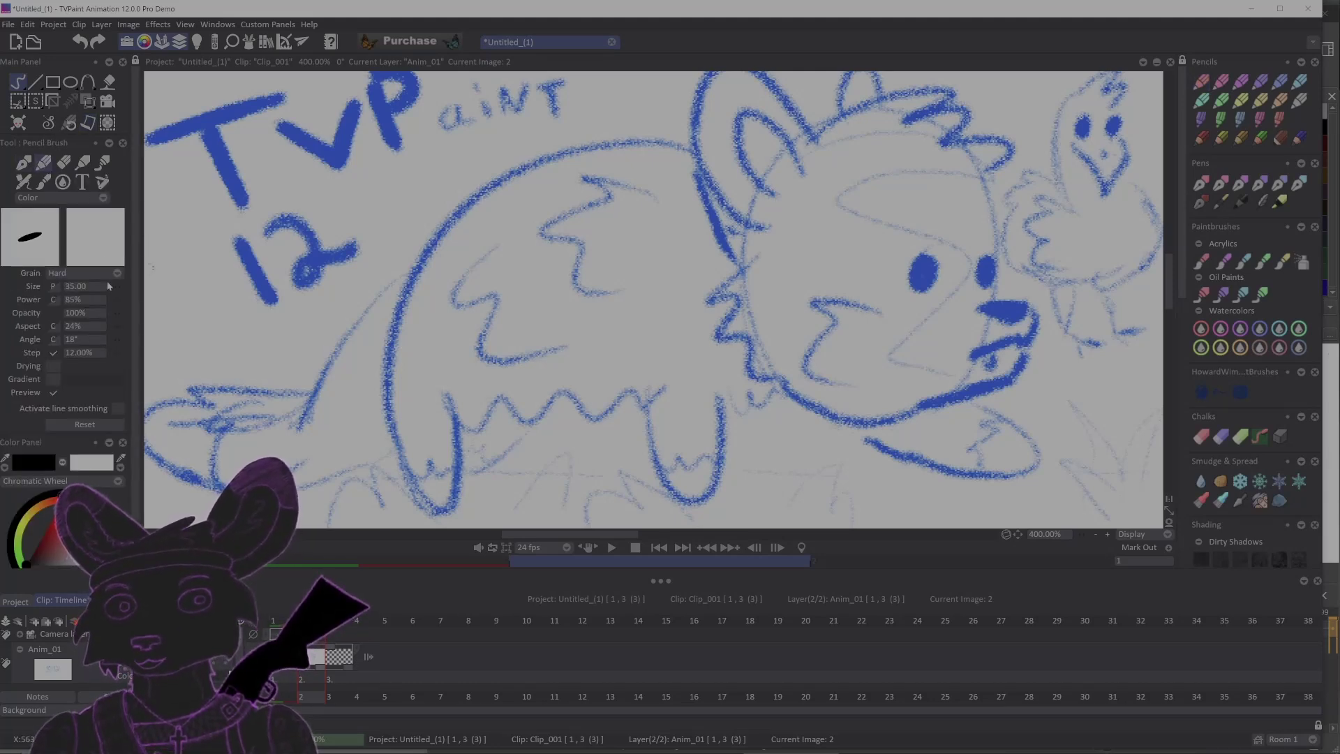
{"action": "mouse_move", "coordinate": [106, 282]}
{"action": "left_mouse_down"}
{"action": "mouse_move", "coordinate": [61, 286]}
{"action": "mouse_move", "coordinate": [74, 287]}
{"action": "left_mouse_up"}
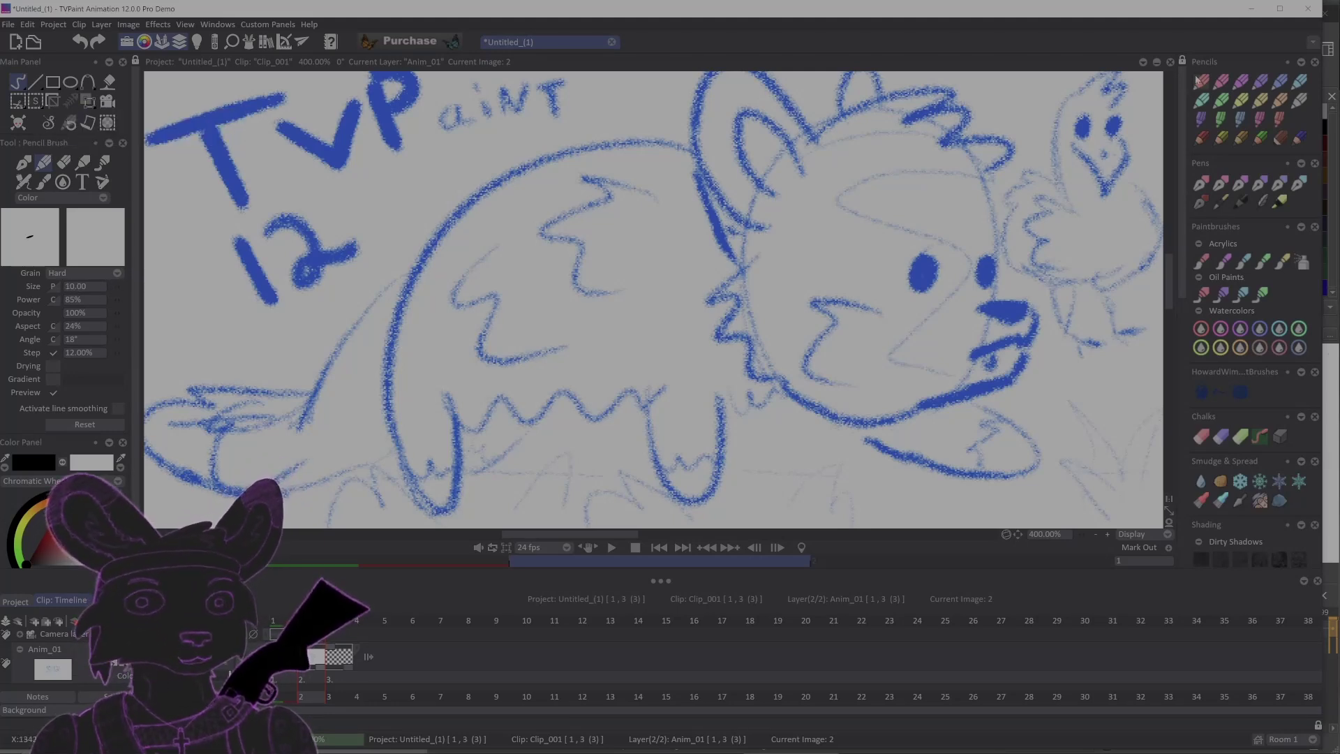
{"action": "left_click", "coordinate": [1201, 81]}
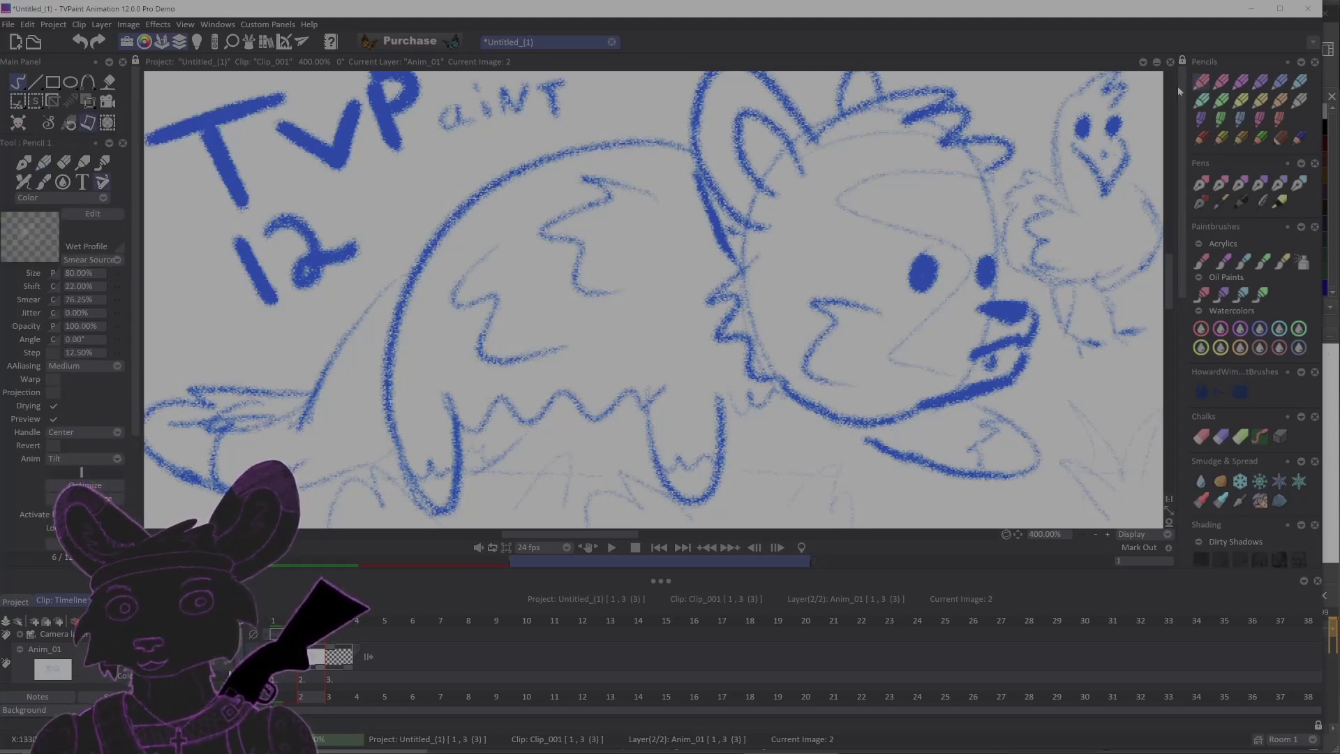
{"action": "left_click", "coordinate": [43, 165]}
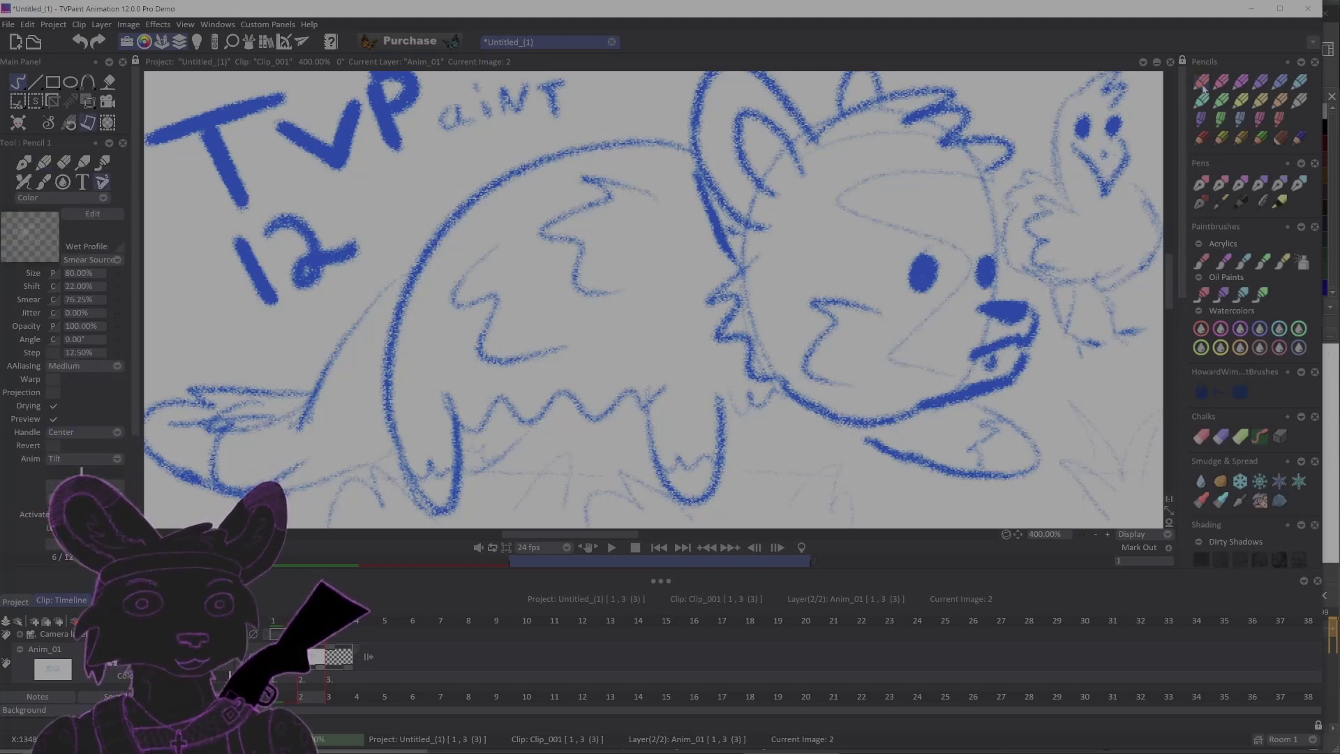
- Test pale scribbles over the creature's head and body, undoing each
{"action": "mouse_move", "coordinate": [1023, 209]}
{"action": "left_mouse_down"}
{"action": "mouse_move", "coordinate": [915, 185]}
{"action": "mouse_move", "coordinate": [907, 214]}
{"action": "mouse_move", "coordinate": [764, 348]}
{"action": "mouse_move", "coordinate": [700, 380]}
{"action": "mouse_move", "coordinate": [608, 393]}
{"action": "mouse_move", "coordinate": [618, 429]}
{"action": "left_mouse_up"}
{"action": "key", "text": "ctrl+z"}
{"action": "mouse_move", "coordinate": [558, 210]}
{"action": "left_mouse_down"}
{"action": "mouse_move", "coordinate": [489, 314]}
{"action": "mouse_move", "coordinate": [562, 375]}
{"action": "left_mouse_up"}
{"action": "key", "text": "ctrl+z"}
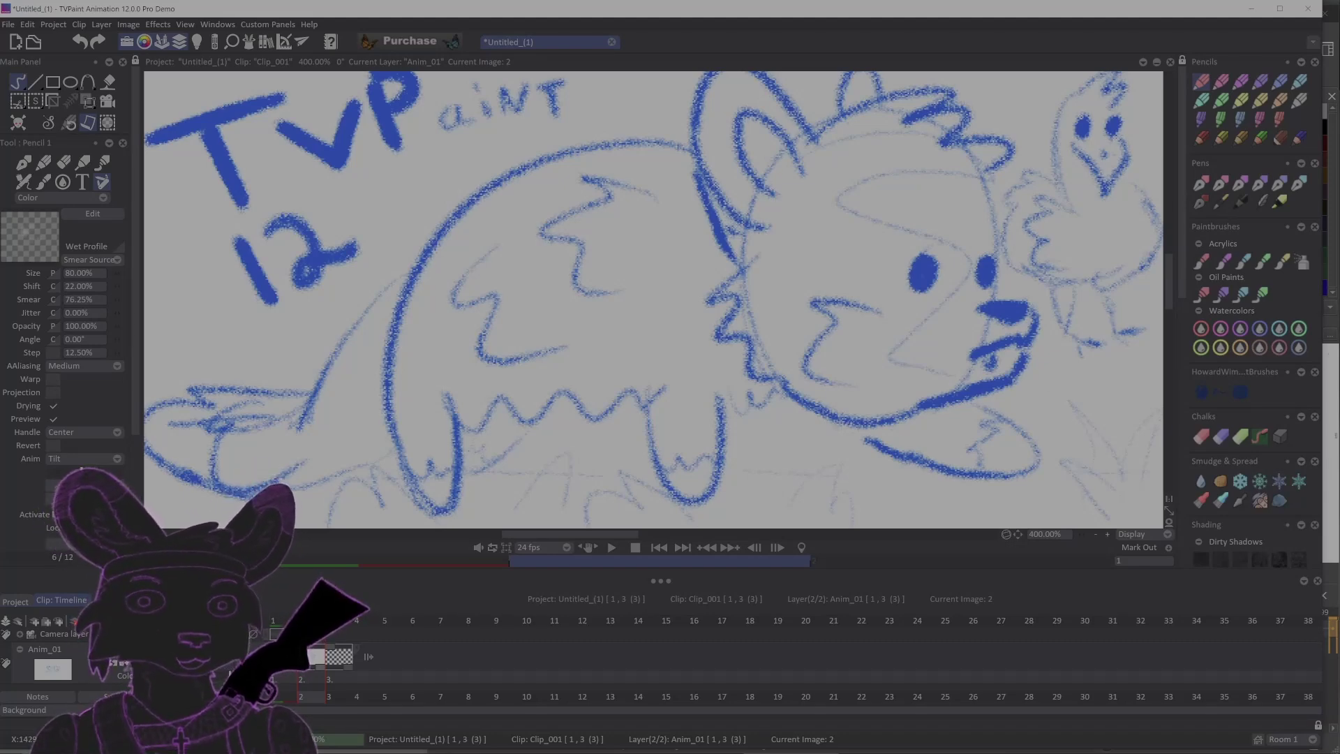
- In Krita, fill the middle rectangle dark slate grey and draw a looped stroke beside it
{"action": "key", "text": "alt+Tab"}
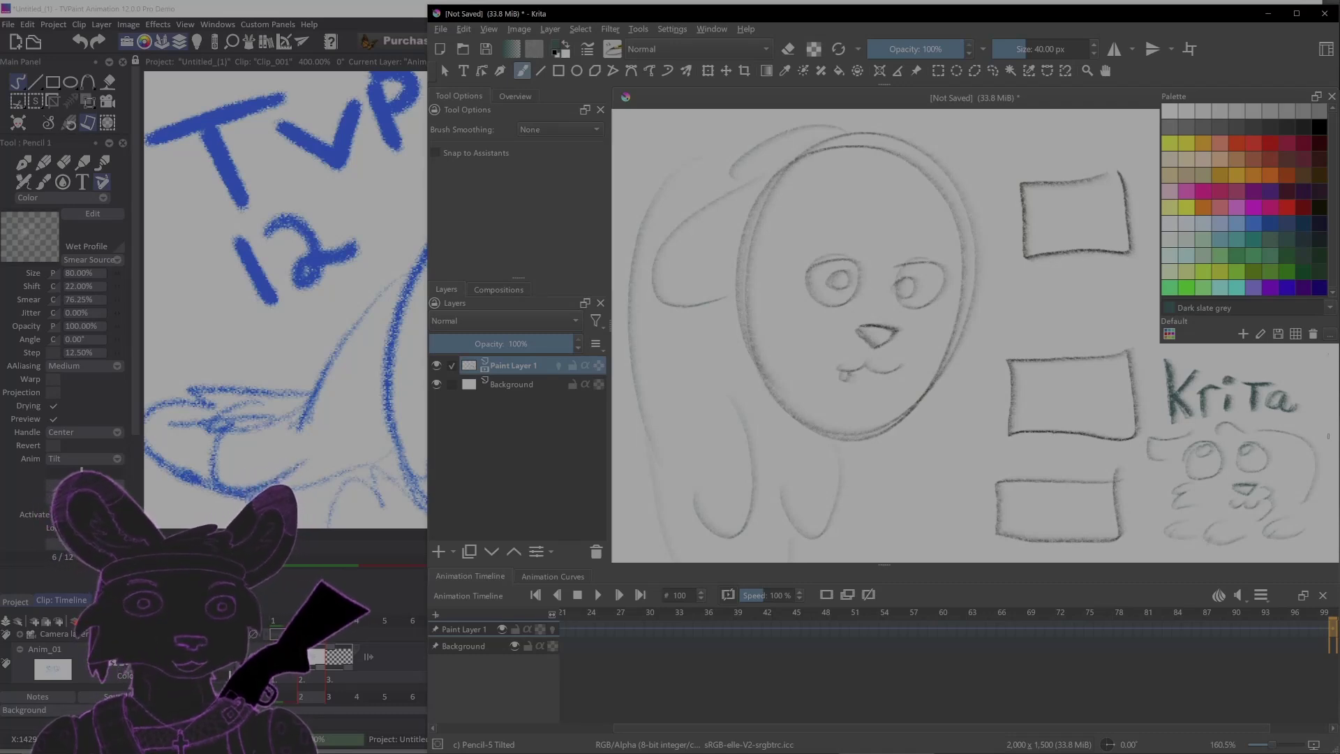
{"action": "key", "text": "f"}
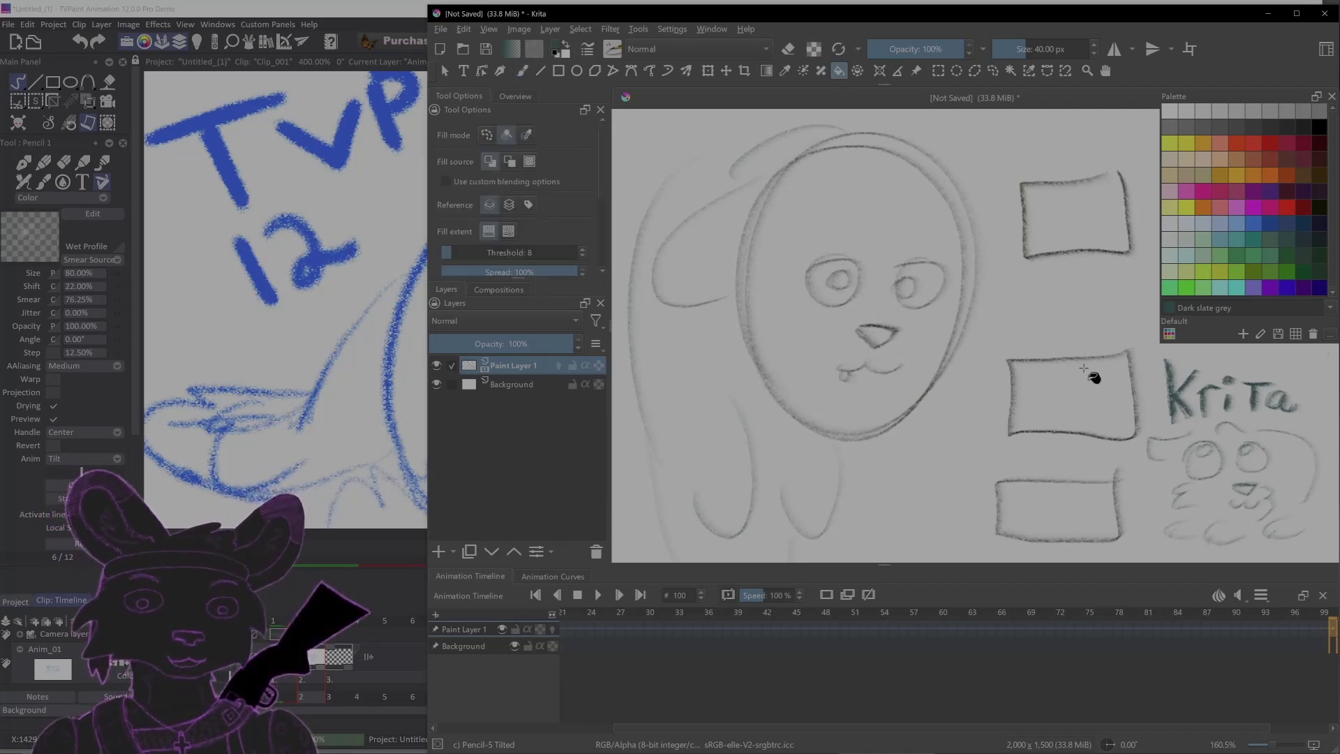
{"action": "key", "text": "b"}
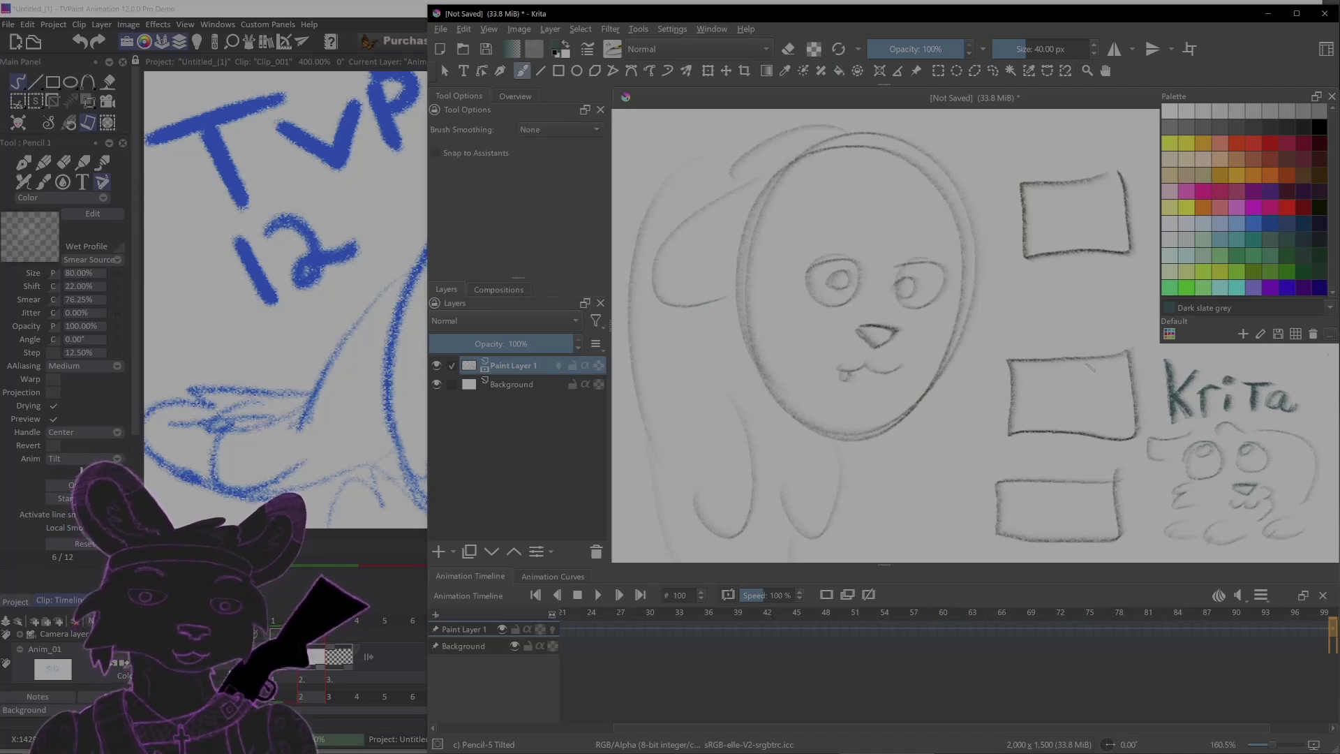
{"action": "key", "text": "f"}
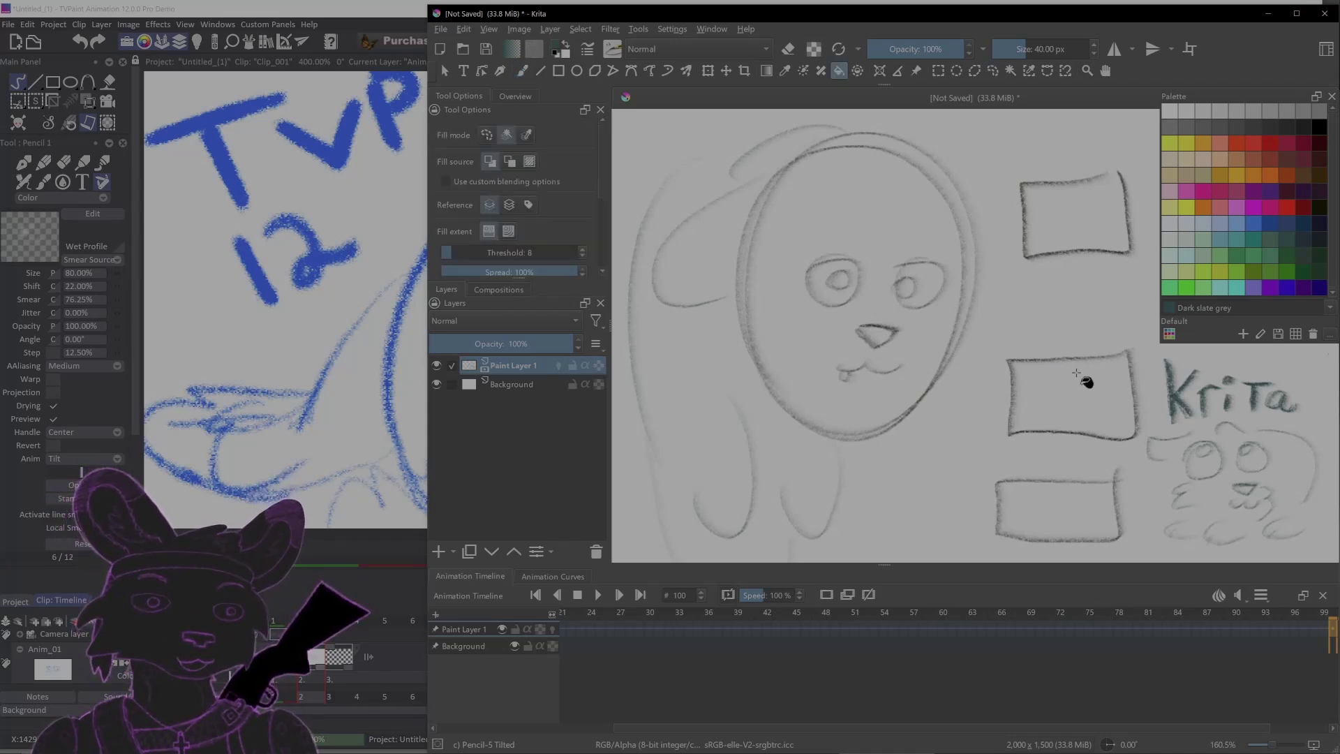
{"action": "left_click", "coordinate": [1080, 391]}
{"action": "key", "text": "b"}
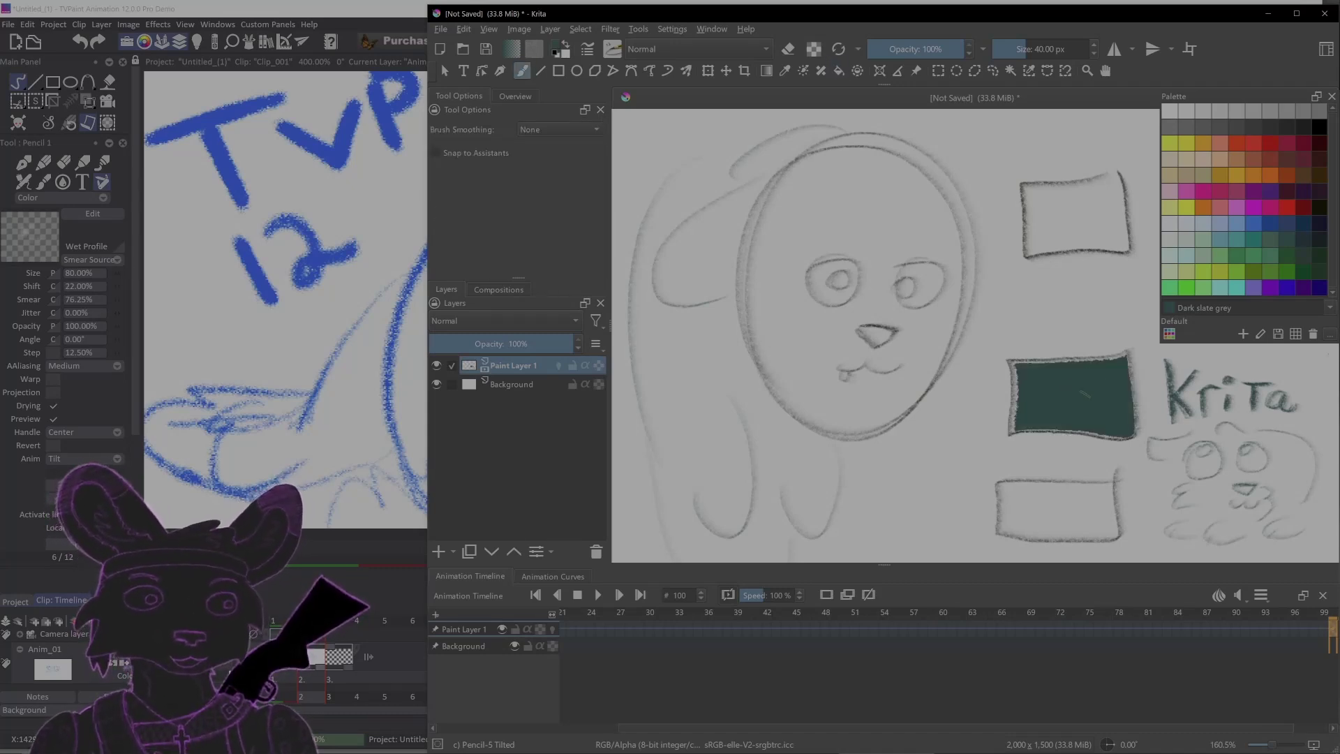
{"action": "left_click_drag", "start_coordinate": [975, 418], "coordinate": [991, 396]}
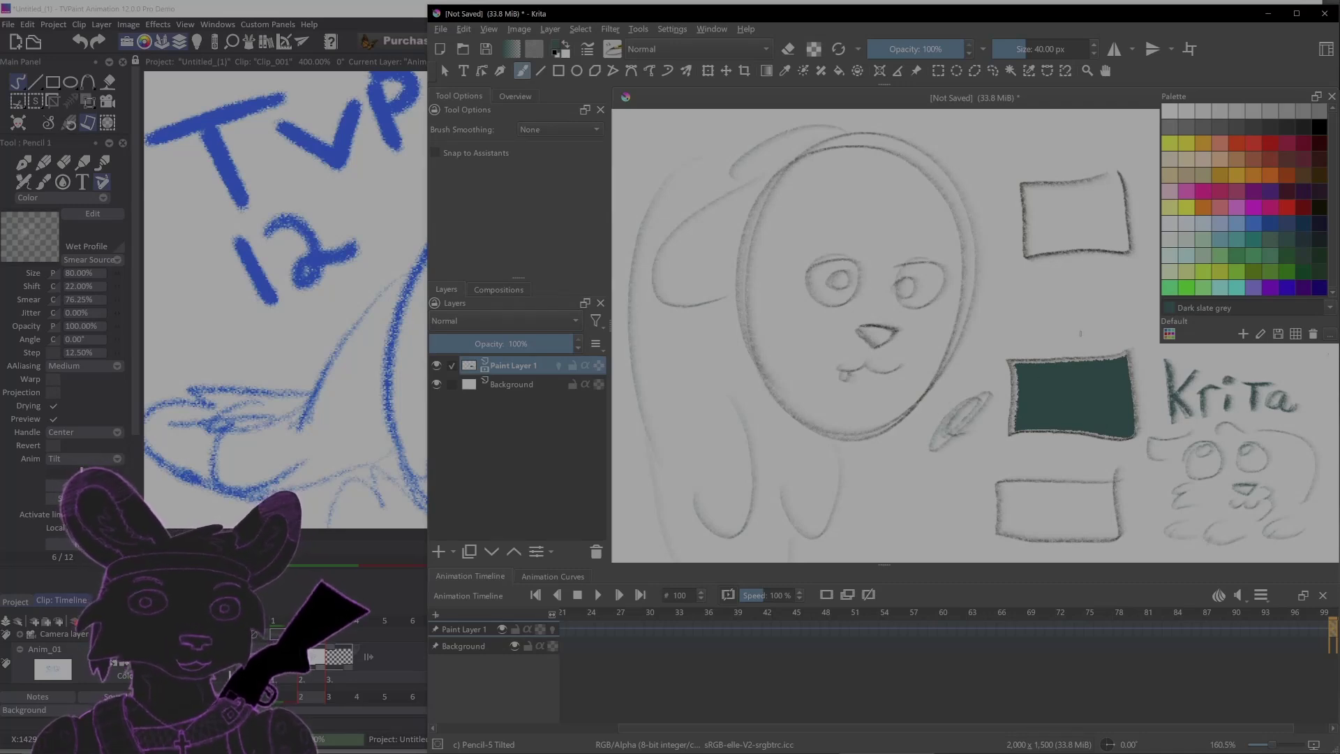
- Try filling the top rectangle and adding a stroke, then undo the fills and strokes
{"action": "left_click", "coordinate": [1109, 211]}
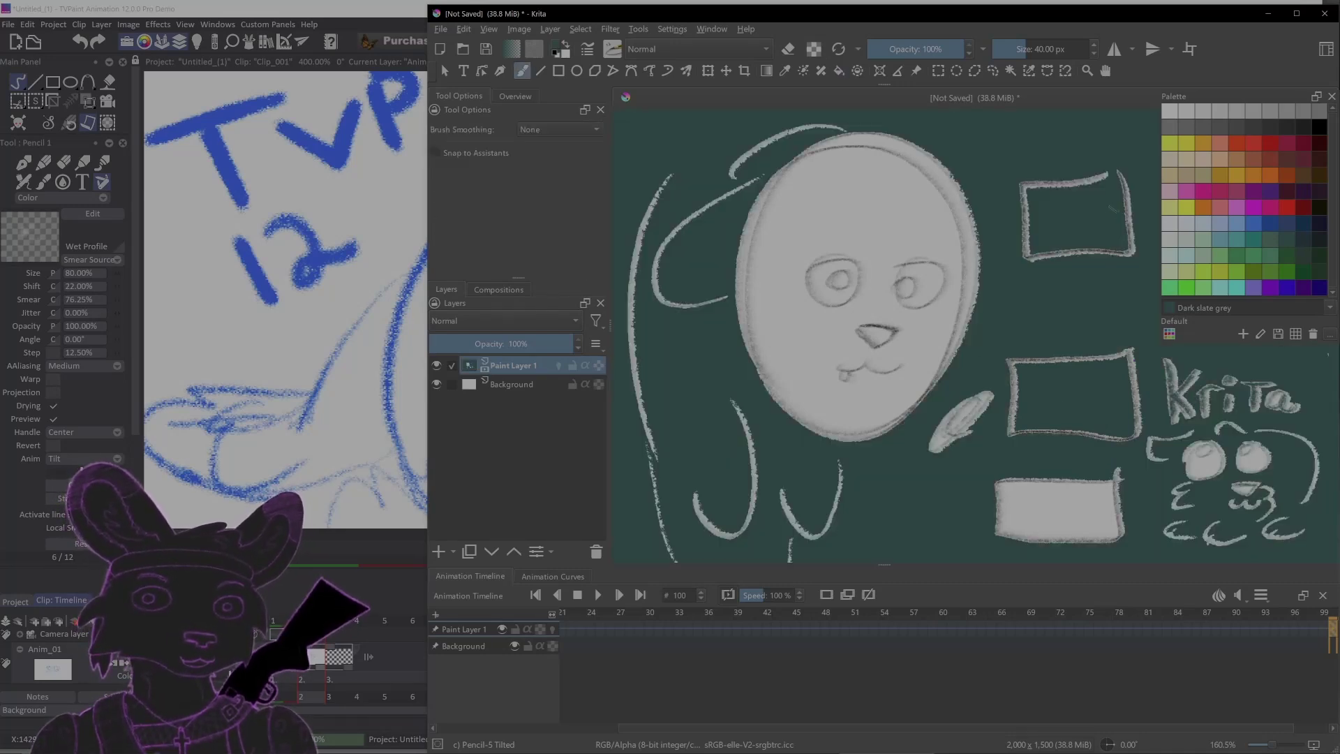
{"action": "key", "text": "ctrl+z"}
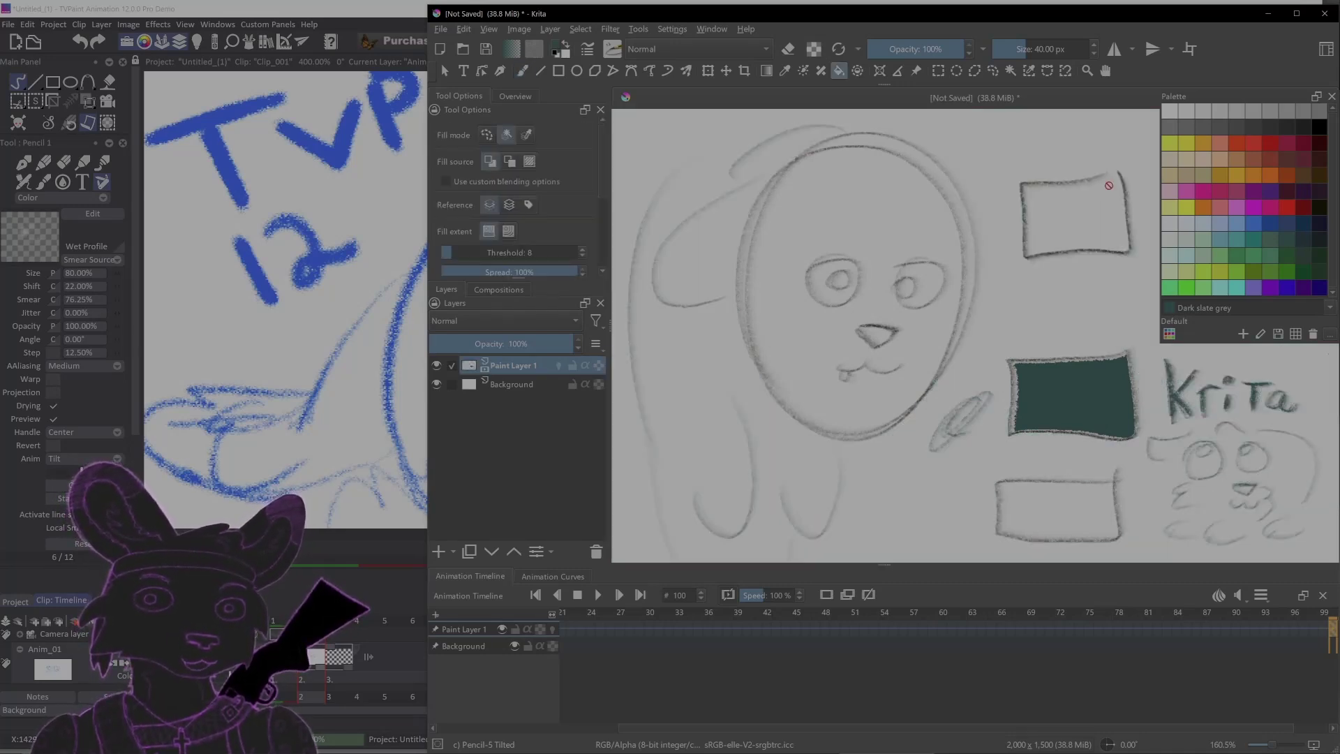
{"action": "key", "text": "f"}
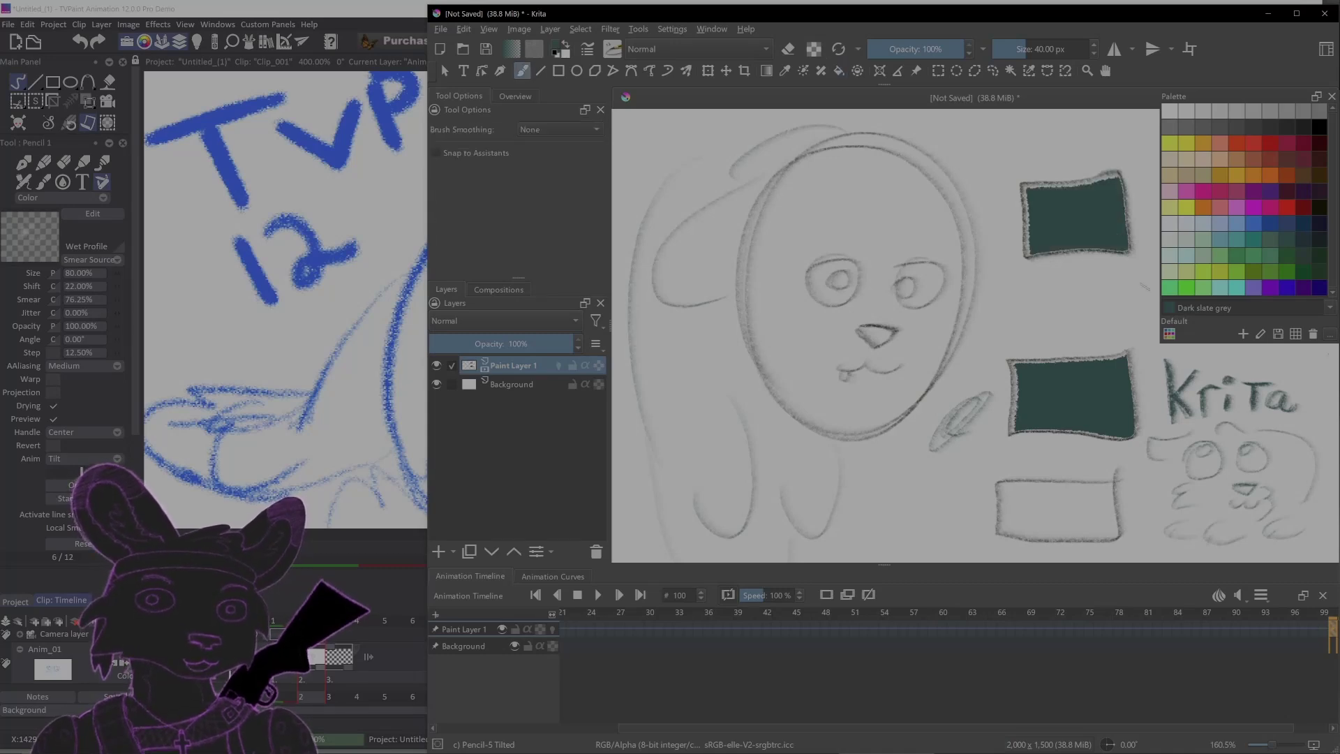
{"action": "left_click_drag", "start_coordinate": [1085, 292], "coordinate": [1025, 316]}
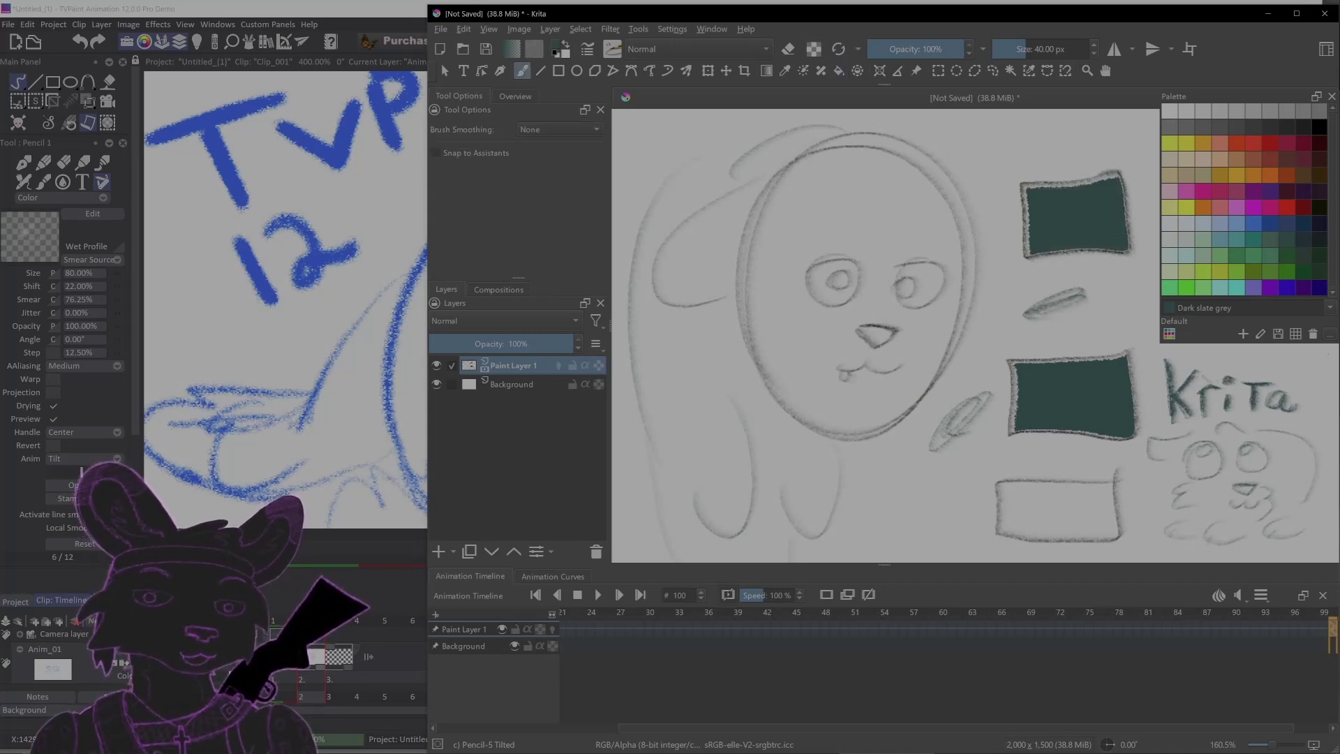
{"action": "key", "text": "ctrl+z"}
{"action": "key", "text": "ctrl+z"}
{"action": "key", "text": "ctrl+z"}
{"action": "key", "text": "ctrl+z"}
{"action": "key", "text": "ctrl+z"}
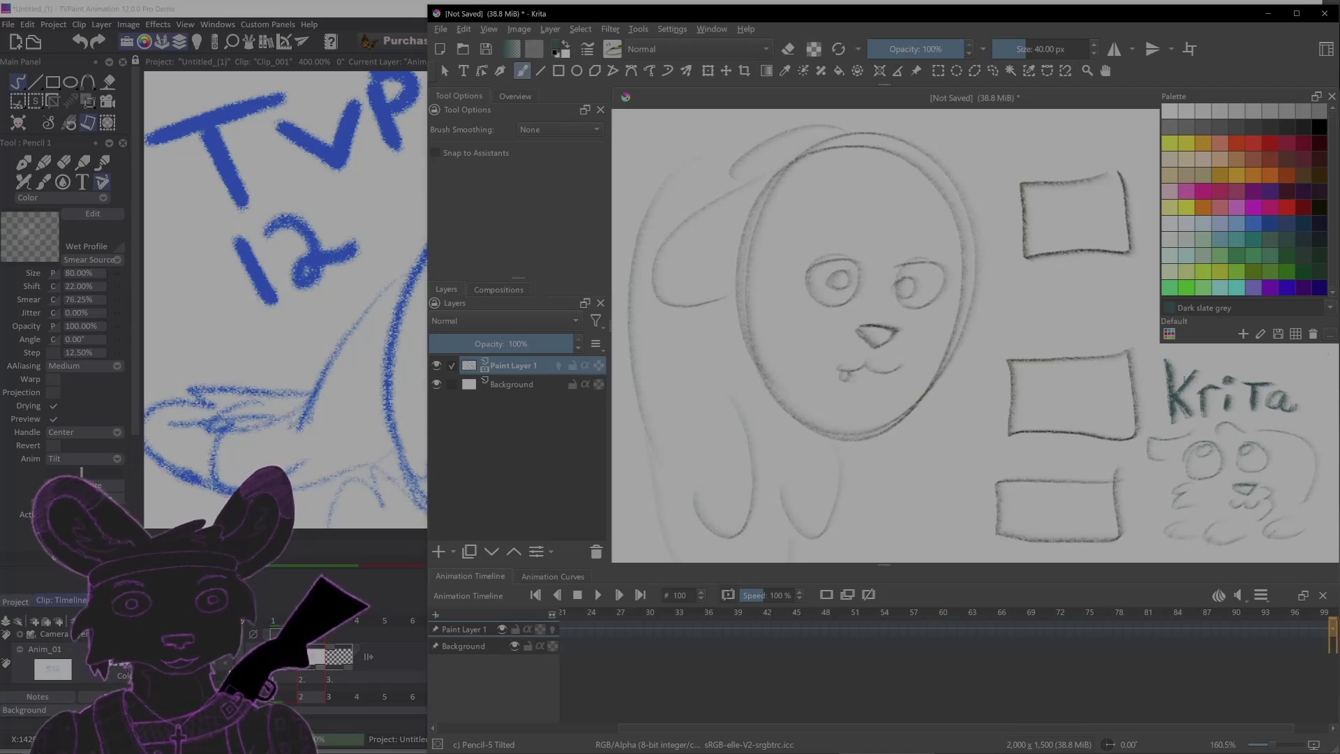
- Make a rectangular selection around the top-right rectangle, then deselect it
{"action": "key", "text": "ctrl+r"}
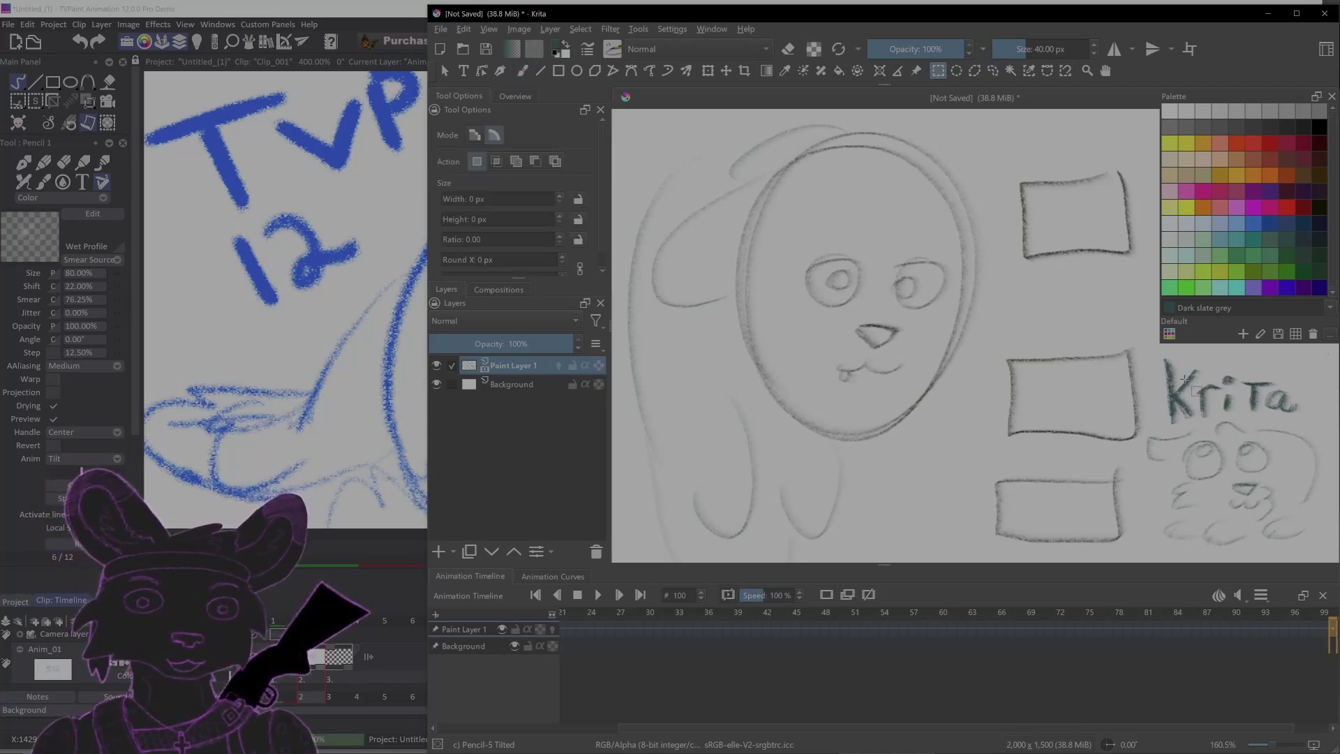
{"action": "mouse_move", "coordinate": [1000, 157]}
{"action": "left_mouse_down"}
{"action": "mouse_move", "coordinate": [1043, 219]}
{"action": "mouse_move", "coordinate": [1133, 289]}
{"action": "left_mouse_up"}
{"action": "key", "text": "b"}
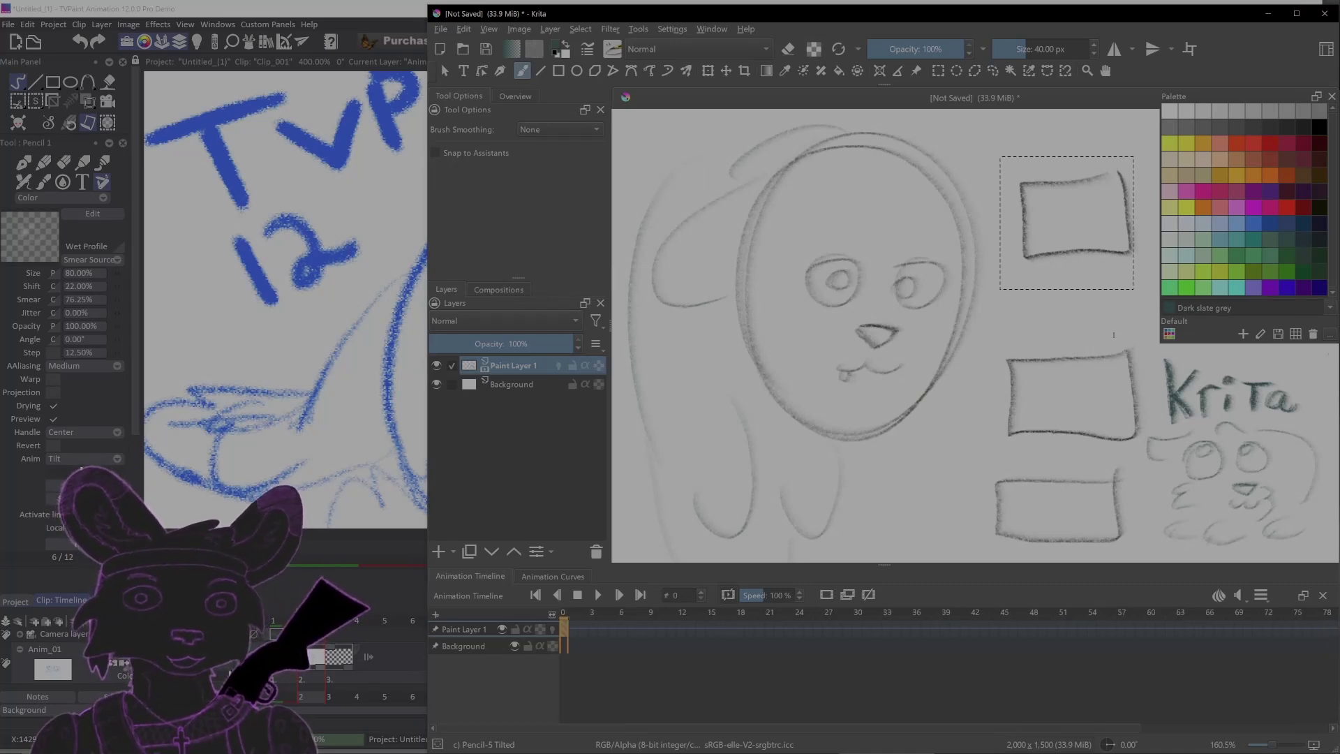
{"action": "key", "text": "ctrl+shift+a"}
- Sketch an ellipse and side lines over the rectangle, undo them, and return to TVPaint
{"action": "mouse_move", "coordinate": [1096, 202]}
{"action": "left_mouse_down"}
{"action": "mouse_move", "coordinate": [1026, 223]}
{"action": "mouse_move", "coordinate": [1101, 209]}
{"action": "left_mouse_up"}
{"action": "left_click_drag", "start_coordinate": [1020, 218], "coordinate": [1026, 283]}
{"action": "left_click_drag", "start_coordinate": [1096, 211], "coordinate": [1099, 279]}
{"action": "key", "text": "ctrl+z"}
{"action": "key", "text": "ctrl+z"}
{"action": "key", "text": "ctrl+z"}
{"action": "key", "text": "ctrl+z"}
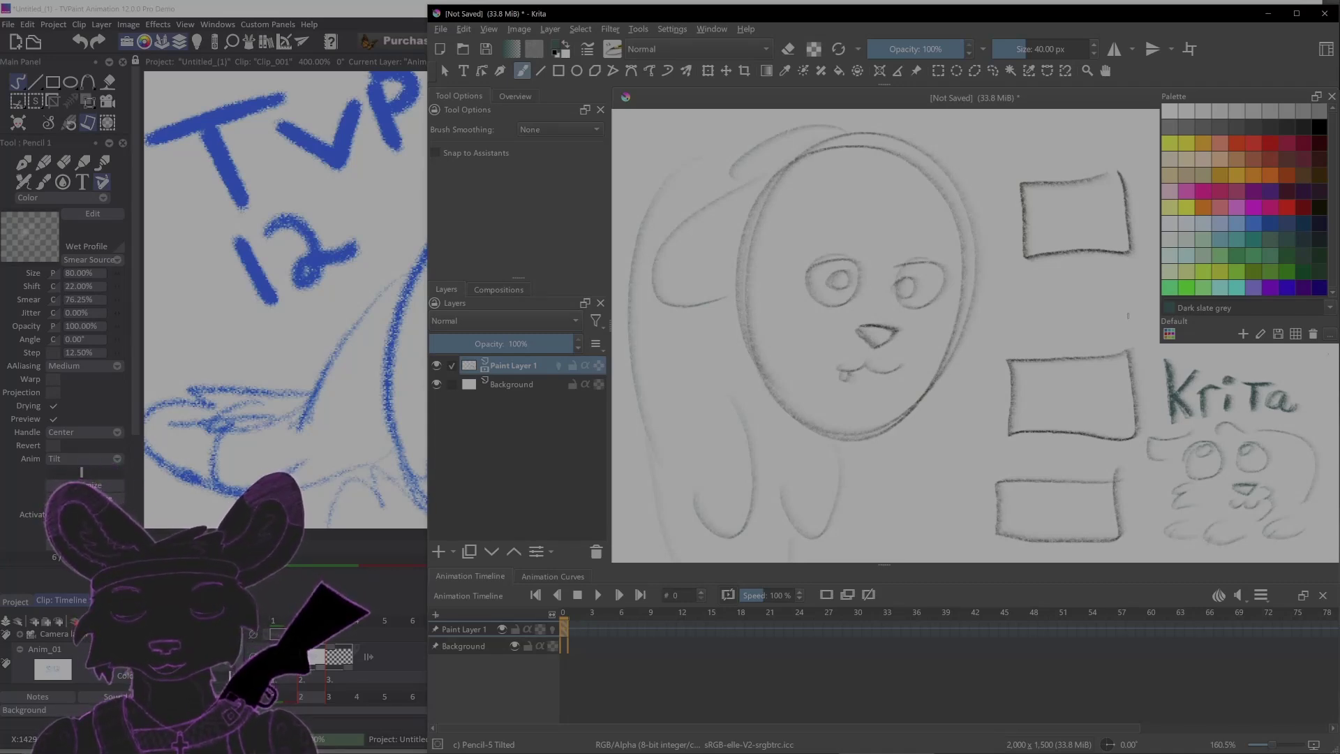
{"action": "left_click", "coordinate": [366, 572]}
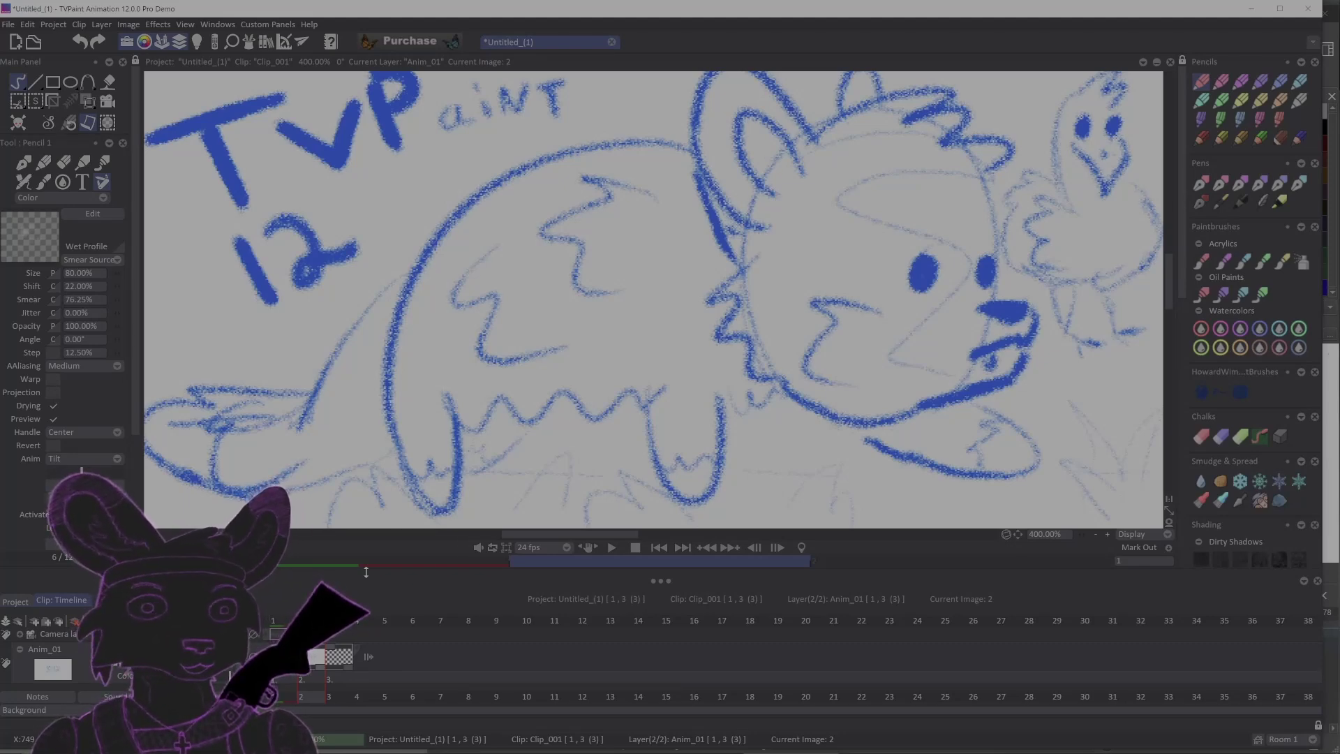
- In Krita, marquee-select a square around the dog's right eye
{"action": "key", "text": "alt+Tab"}
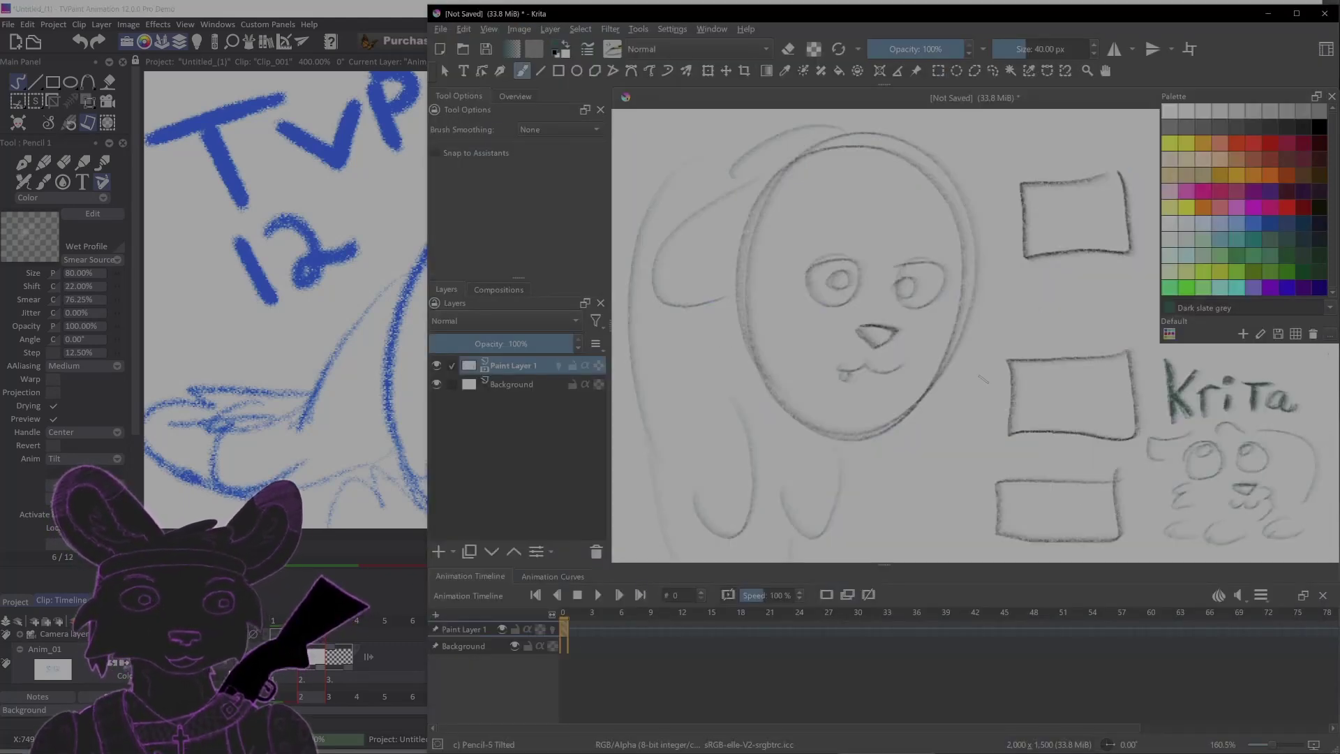
{"action": "left_click_drag", "start_coordinate": [994, 169], "coordinate": [793, 389]}
{"action": "key", "text": "b"}
{"action": "key", "text": "e"}
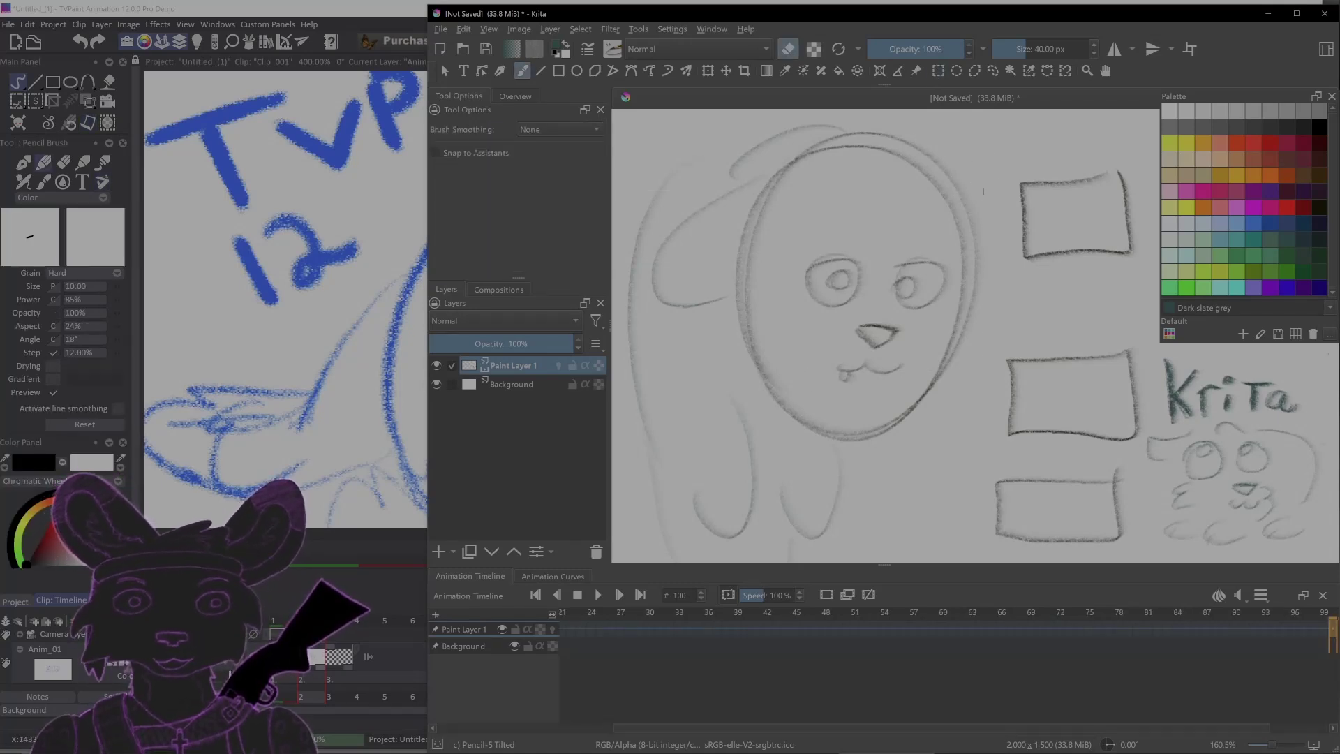
{"action": "key", "text": "ctrl+r"}
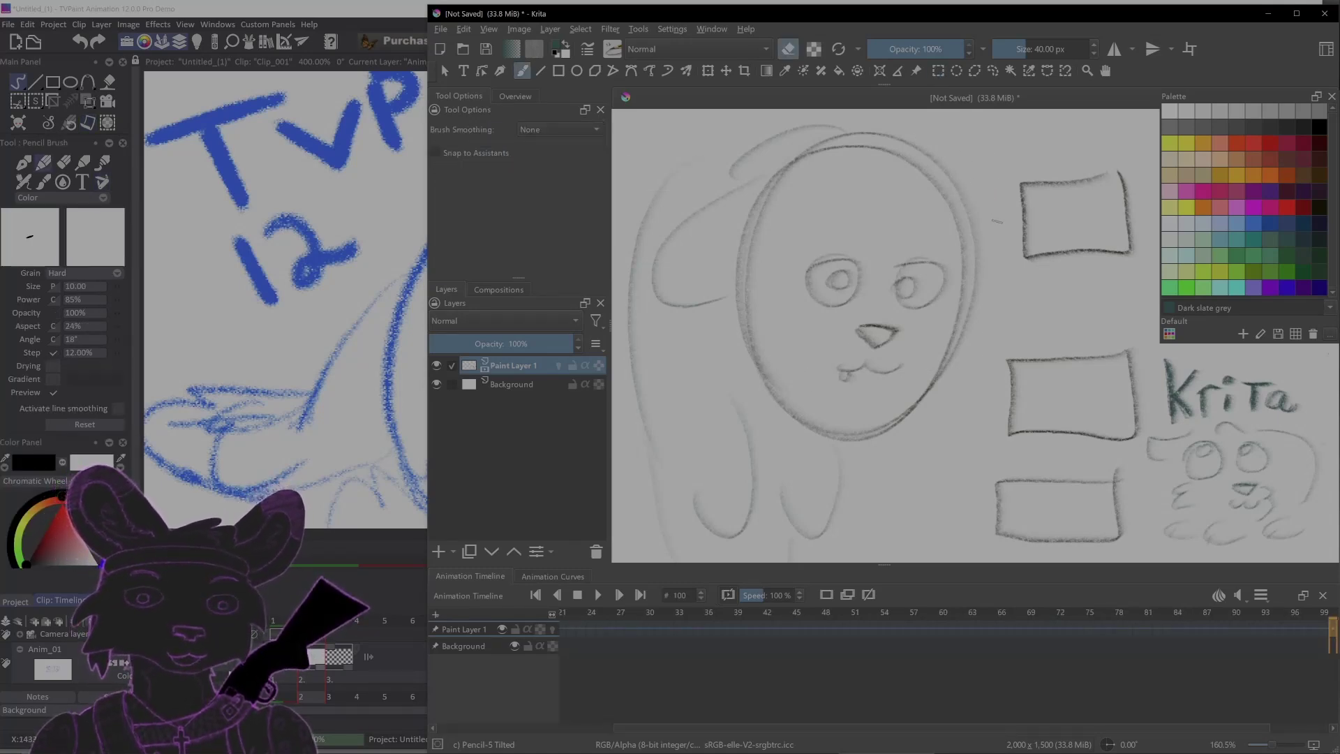
{"action": "key", "text": "b"}
{"action": "key", "text": "ctrl+r"}
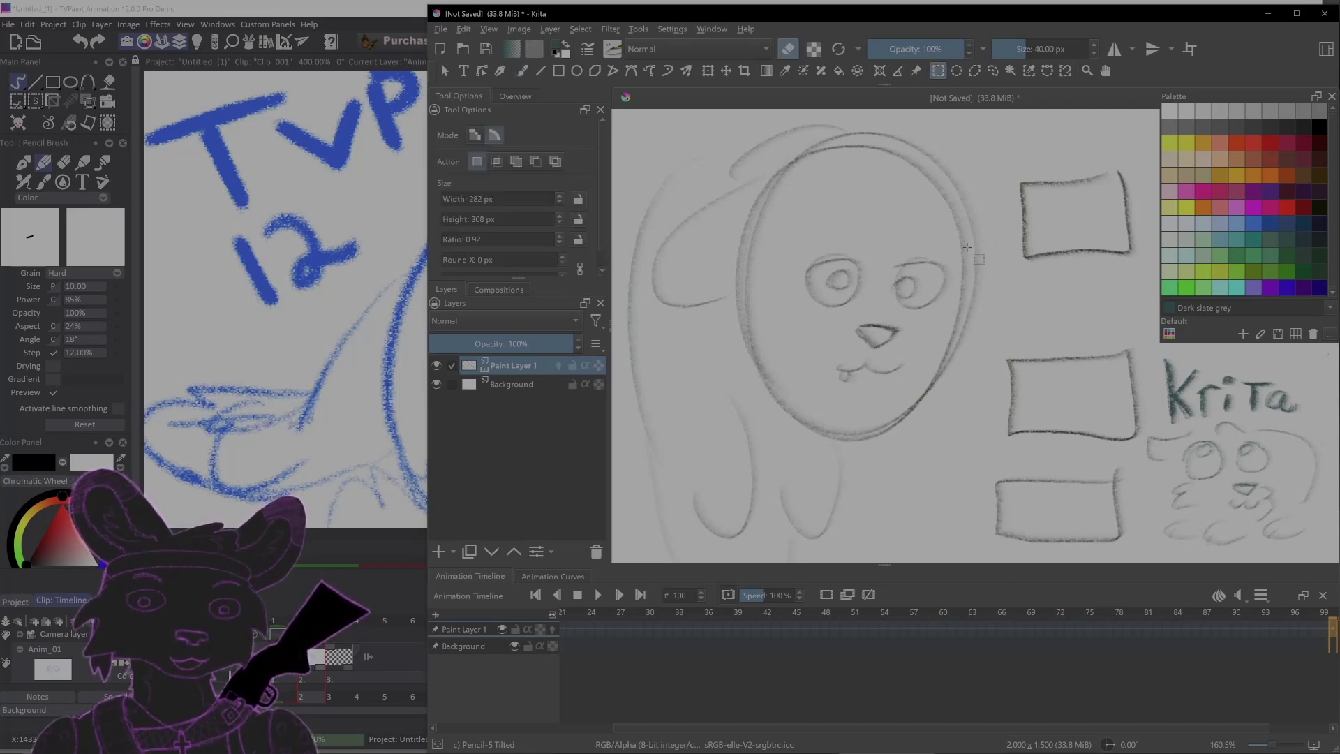
{"action": "left_click_drag", "start_coordinate": [881, 239], "coordinate": [955, 315]}
{"action": "key", "text": "b"}
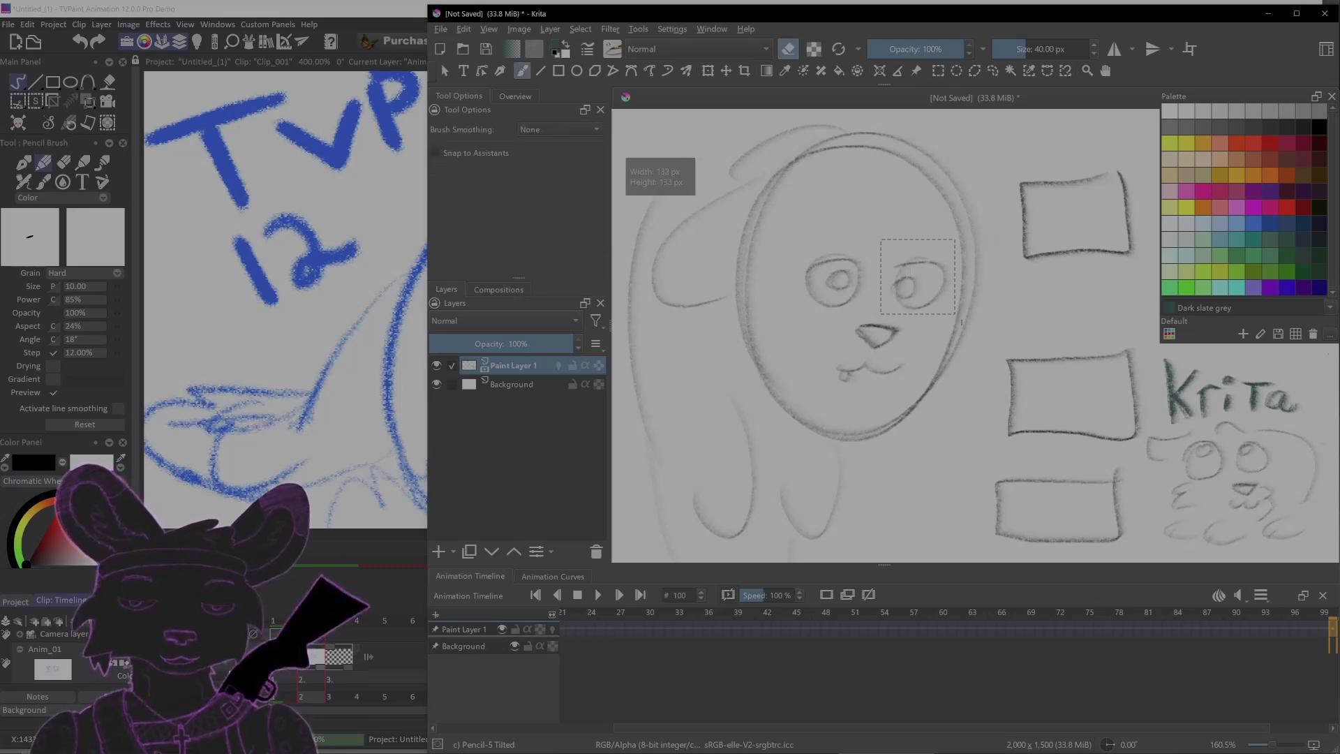
- Transform the selected eye, moving and stretching it into a wide oval beside the face
{"action": "key", "text": "ctrl+t"}
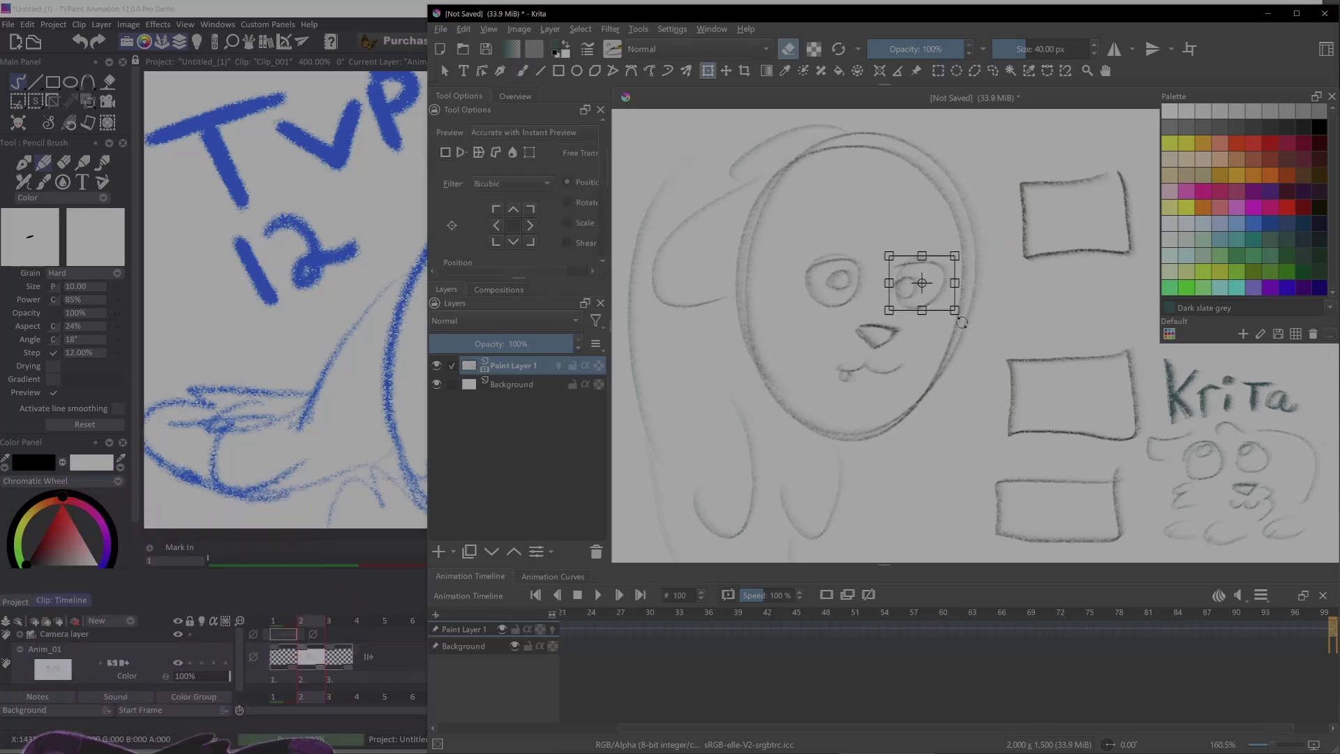
{"action": "left_click_drag", "start_coordinate": [934, 291], "coordinate": [658, 437]}
{"action": "left_click_drag", "start_coordinate": [756, 443], "coordinate": [726, 341]}
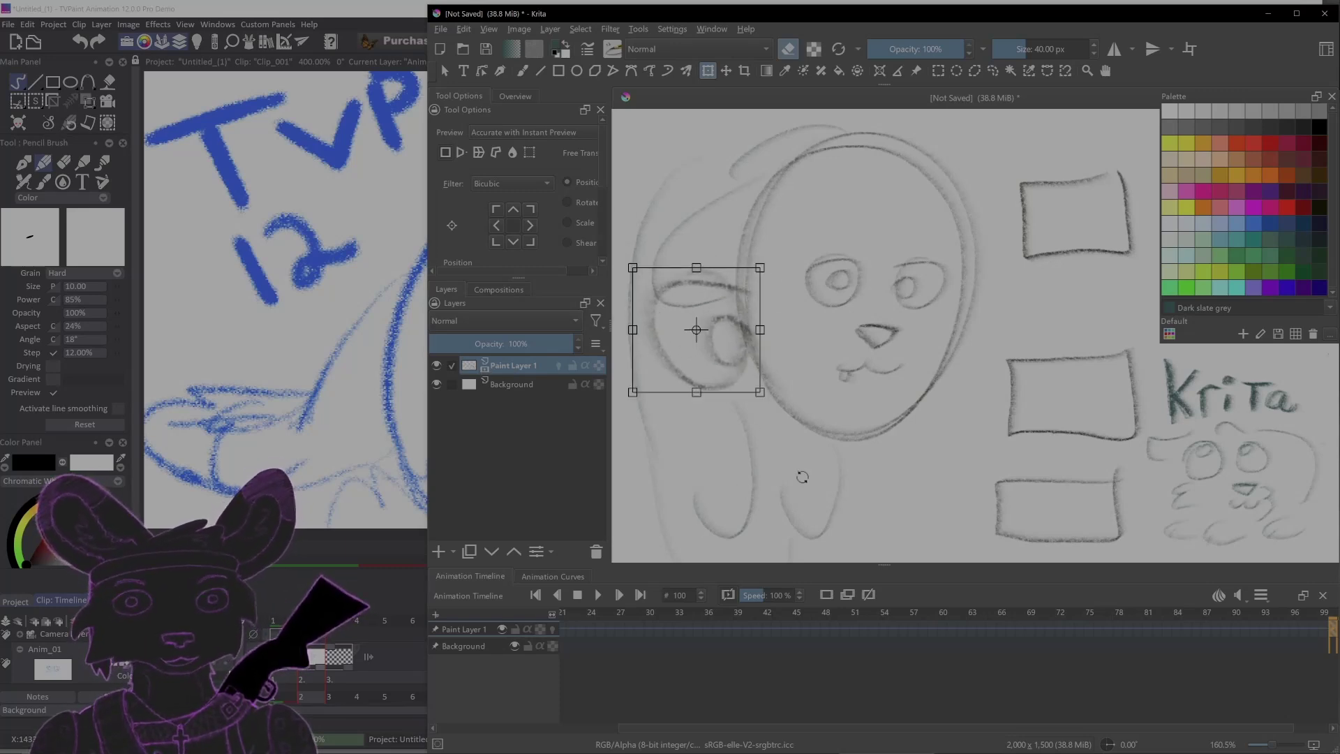
{"action": "key", "text": "b"}
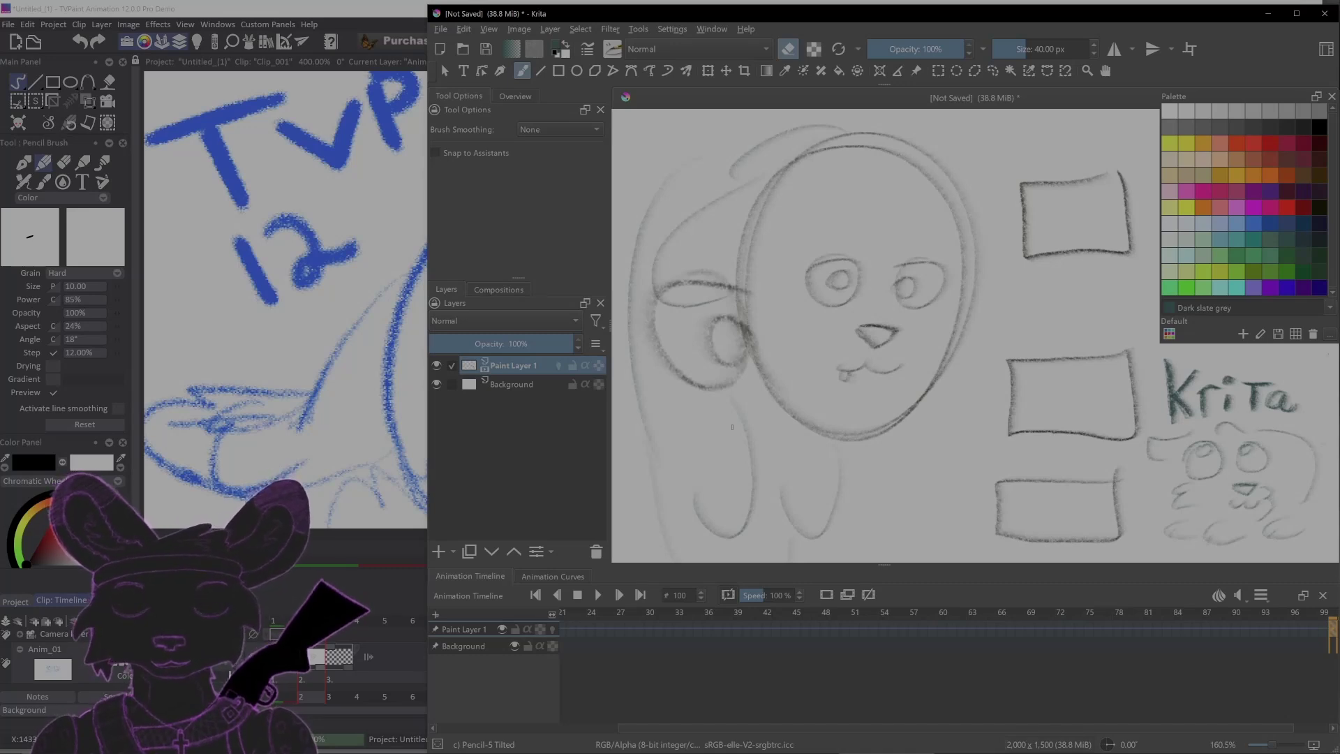
- At frame 21, select the dog's left eye and move a copy onto the forehead
{"action": "left_click", "coordinate": [566, 628]}
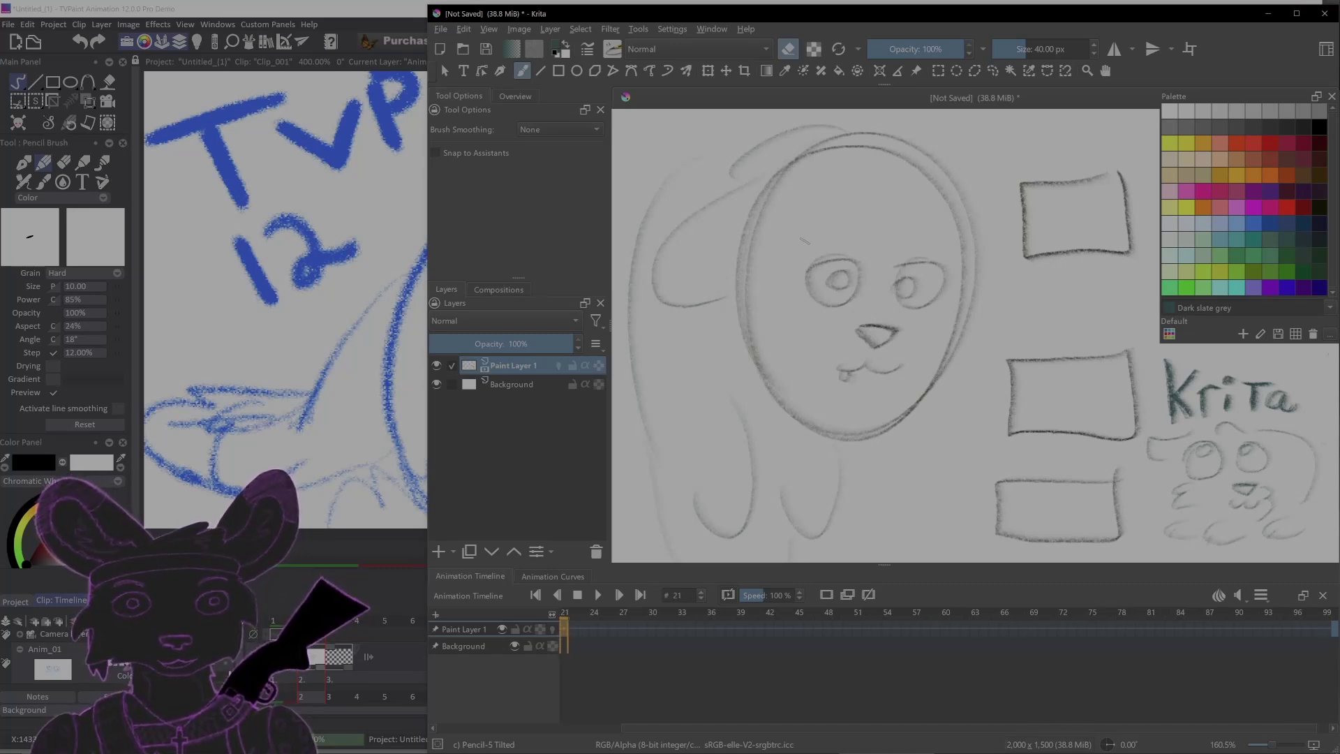
{"action": "left_click_drag", "start_coordinate": [781, 240], "coordinate": [892, 220]}
{"action": "key", "text": "ctrl+t"}
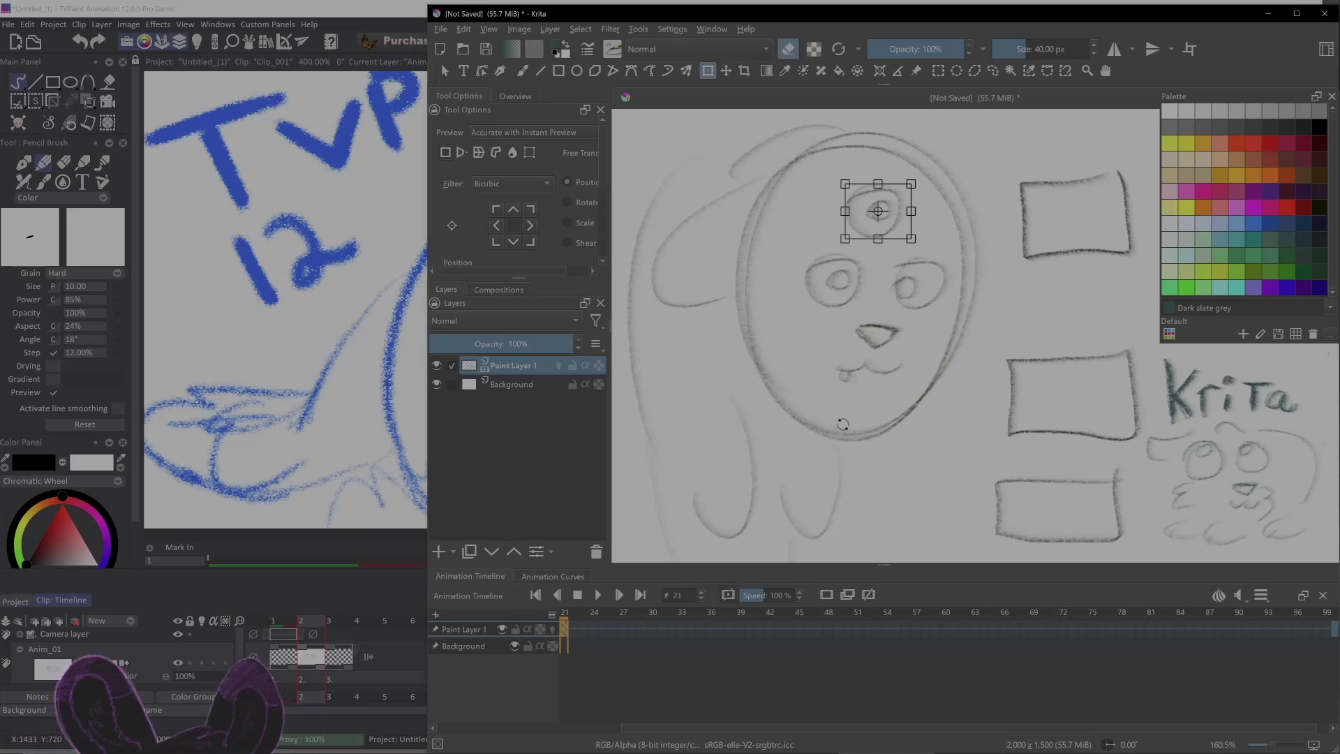
{"action": "key", "text": "b"}
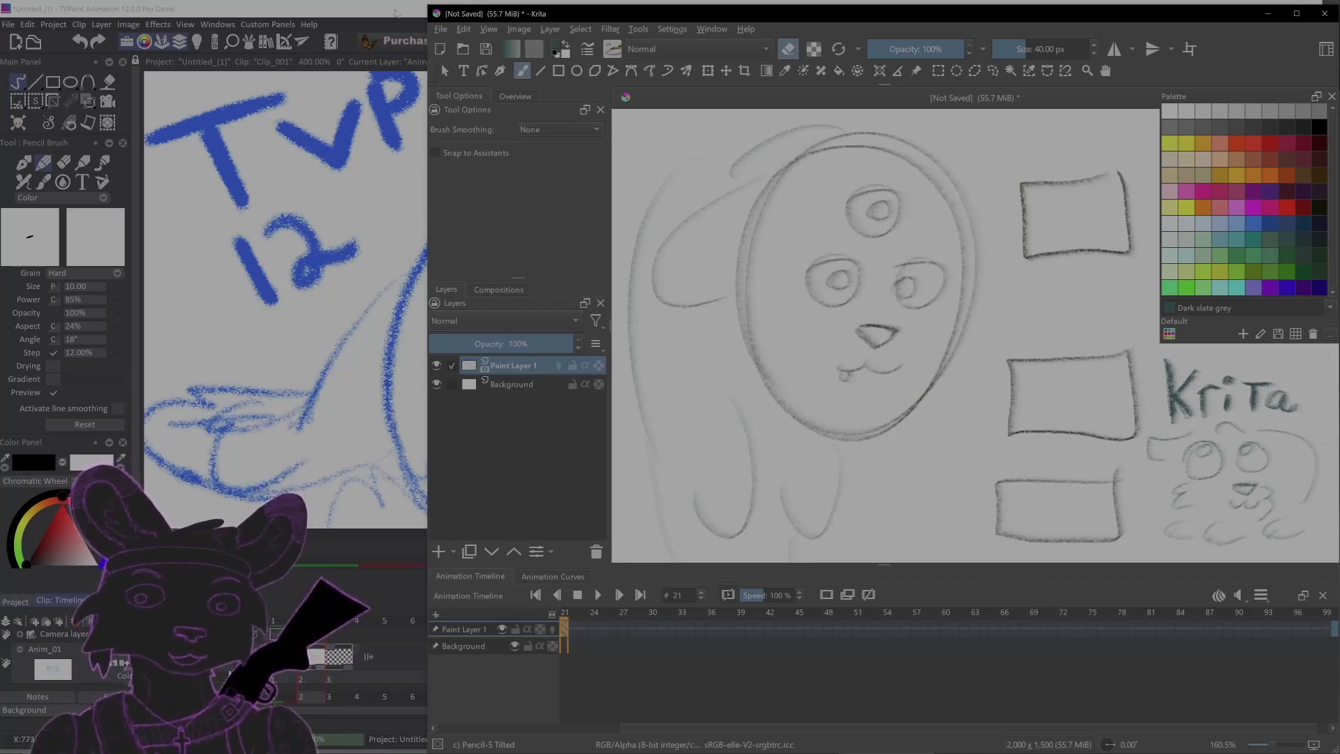
- In TVPaint, select the creature's eye at image 3 and capture it as a cut brush
{"action": "left_click", "coordinate": [395, 13]}
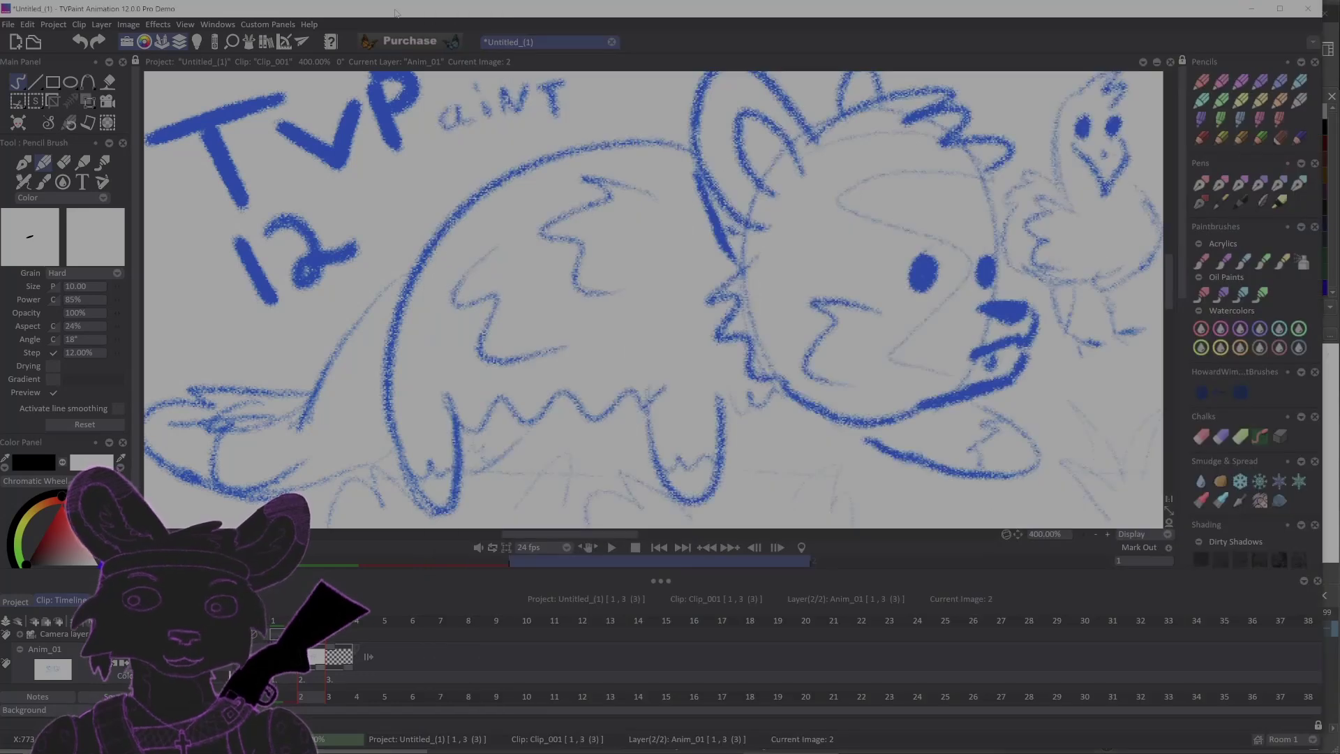
{"action": "left_click", "coordinate": [39, 102]}
{"action": "left_click_drag", "start_coordinate": [863, 193], "coordinate": [951, 309]}
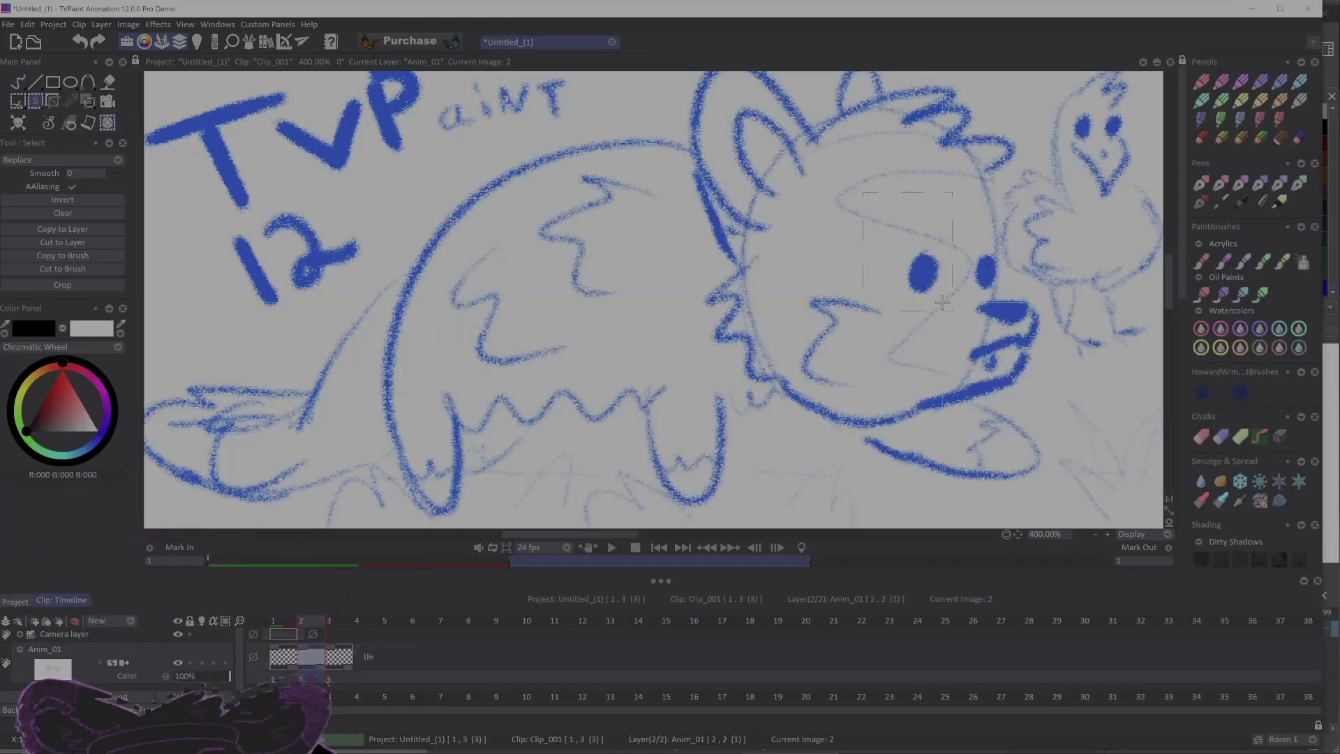
{"action": "key", "text": "Right"}
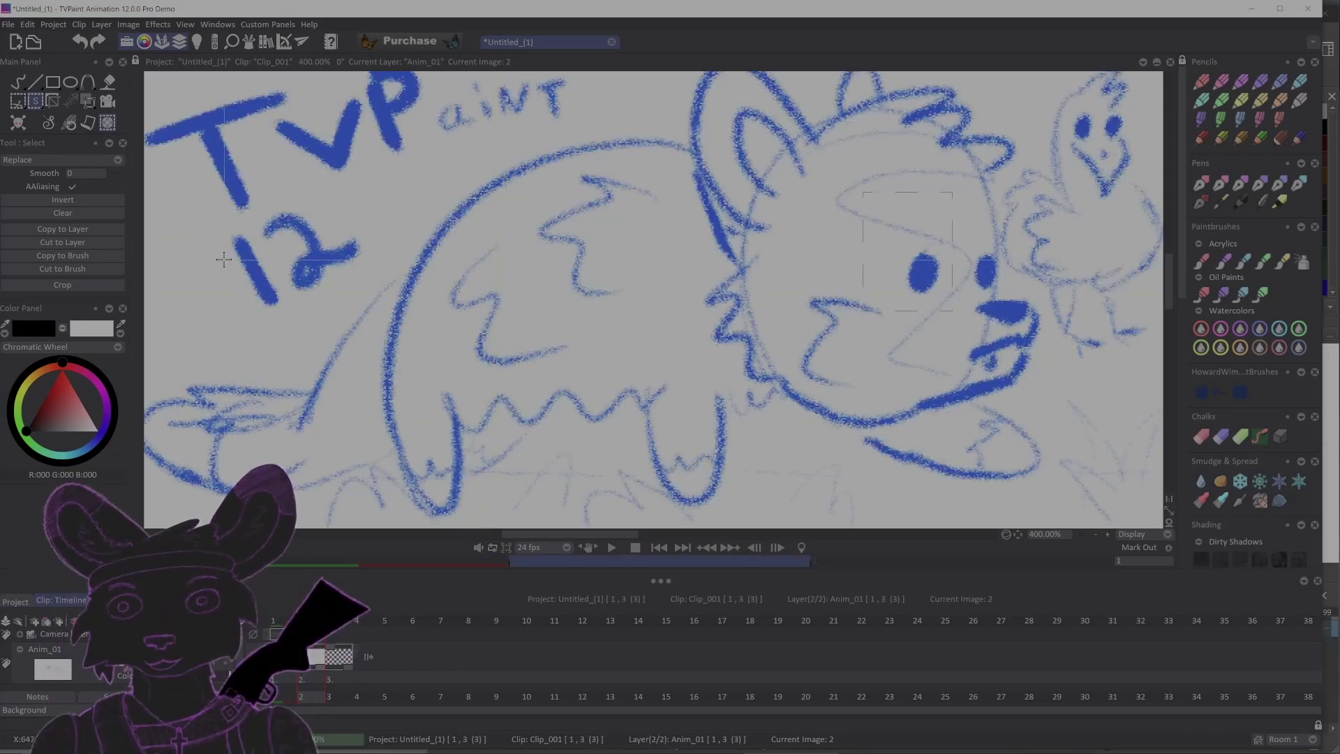
{"action": "left_click", "coordinate": [18, 102]}
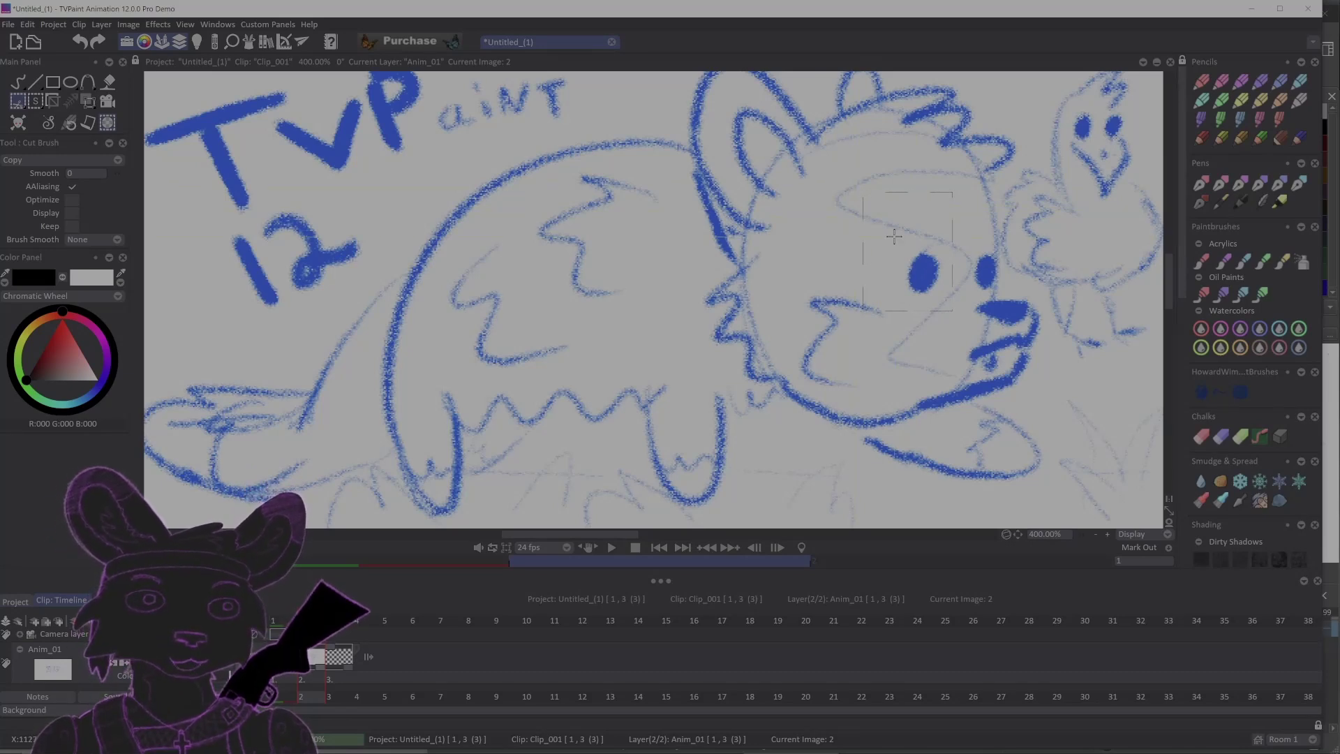
{"action": "left_click", "coordinate": [928, 276]}
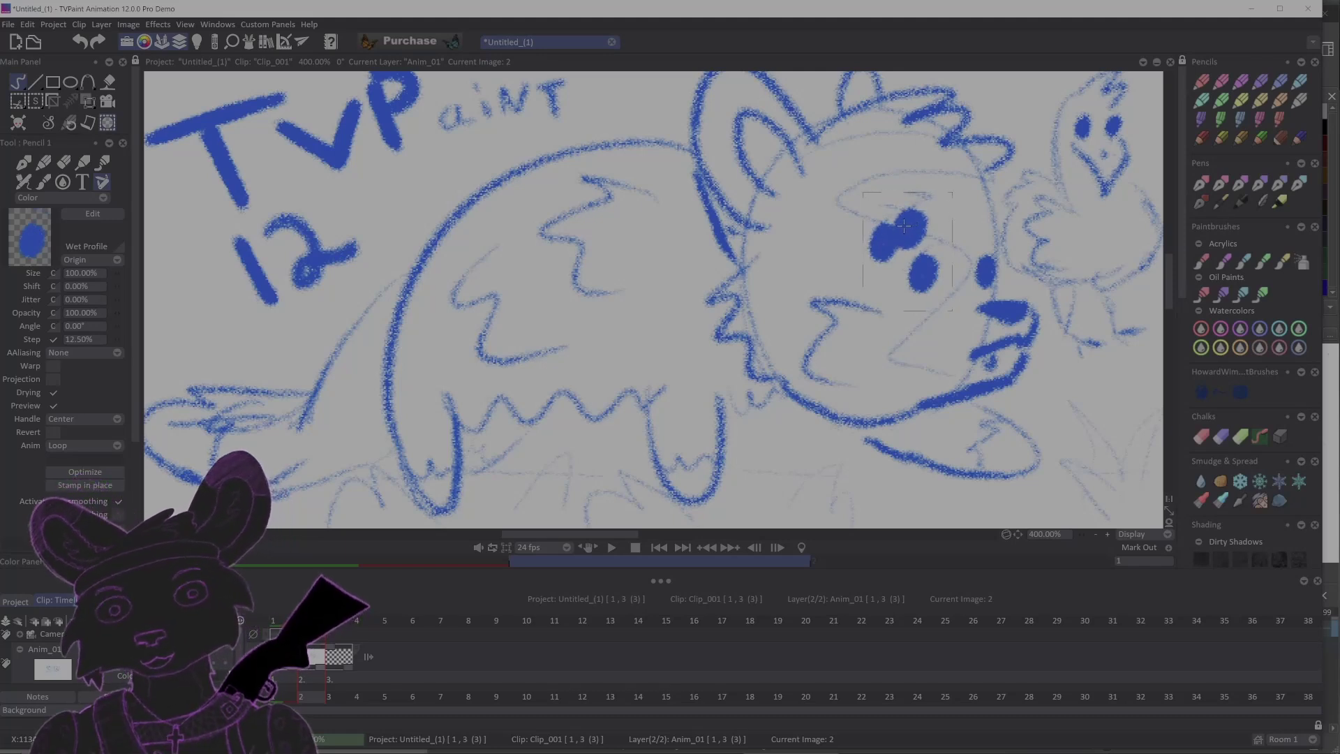
- Clear the selection, stamp a blue C-shaped mark, undo it, and return to Krita
{"action": "left_click", "coordinate": [35, 103]}
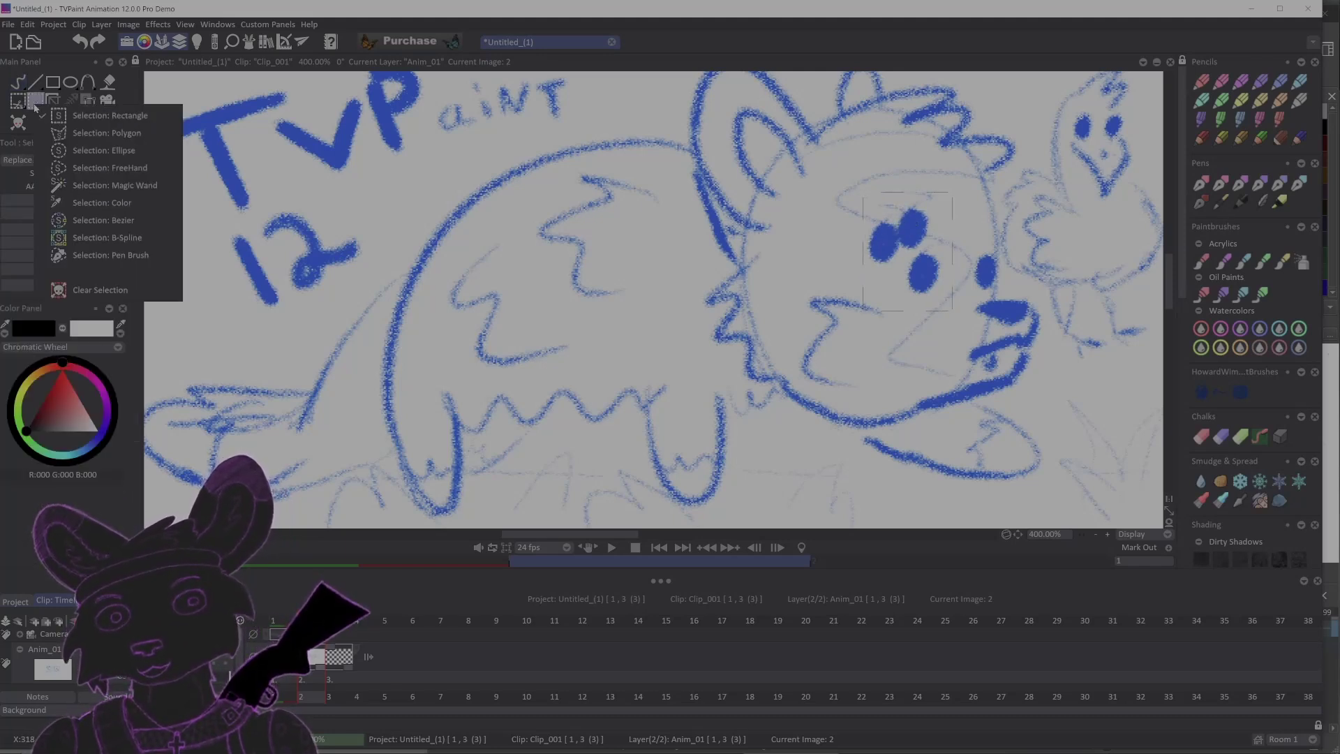
{"action": "left_click", "coordinate": [100, 289]}
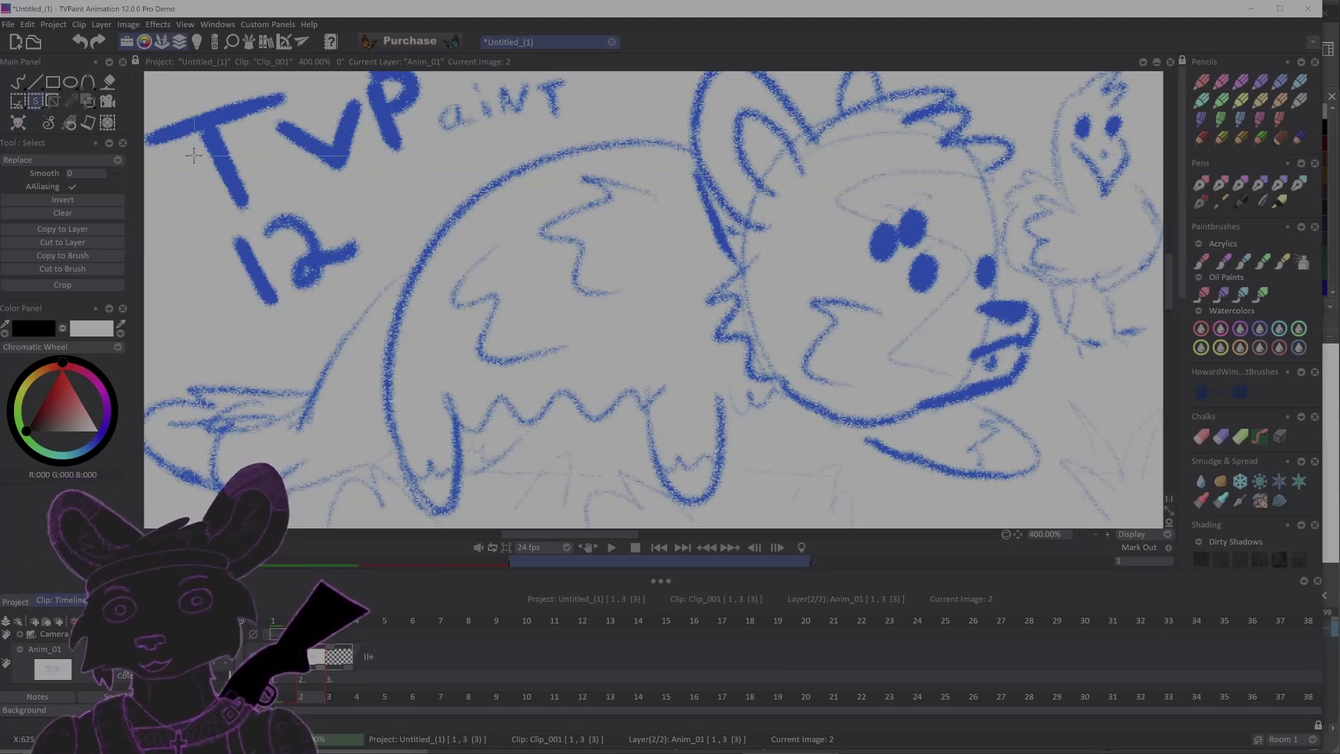
{"action": "left_click", "coordinate": [19, 84]}
{"action": "mouse_move", "coordinate": [720, 223]}
{"action": "left_mouse_down"}
{"action": "mouse_move", "coordinate": [757, 335]}
{"action": "mouse_move", "coordinate": [834, 325]}
{"action": "left_mouse_up"}
{"action": "key", "text": "ctrl+z"}
{"action": "key", "text": "ctrl+z"}
{"action": "key", "text": "ctrl+z"}
{"action": "key", "text": "ctrl+z"}
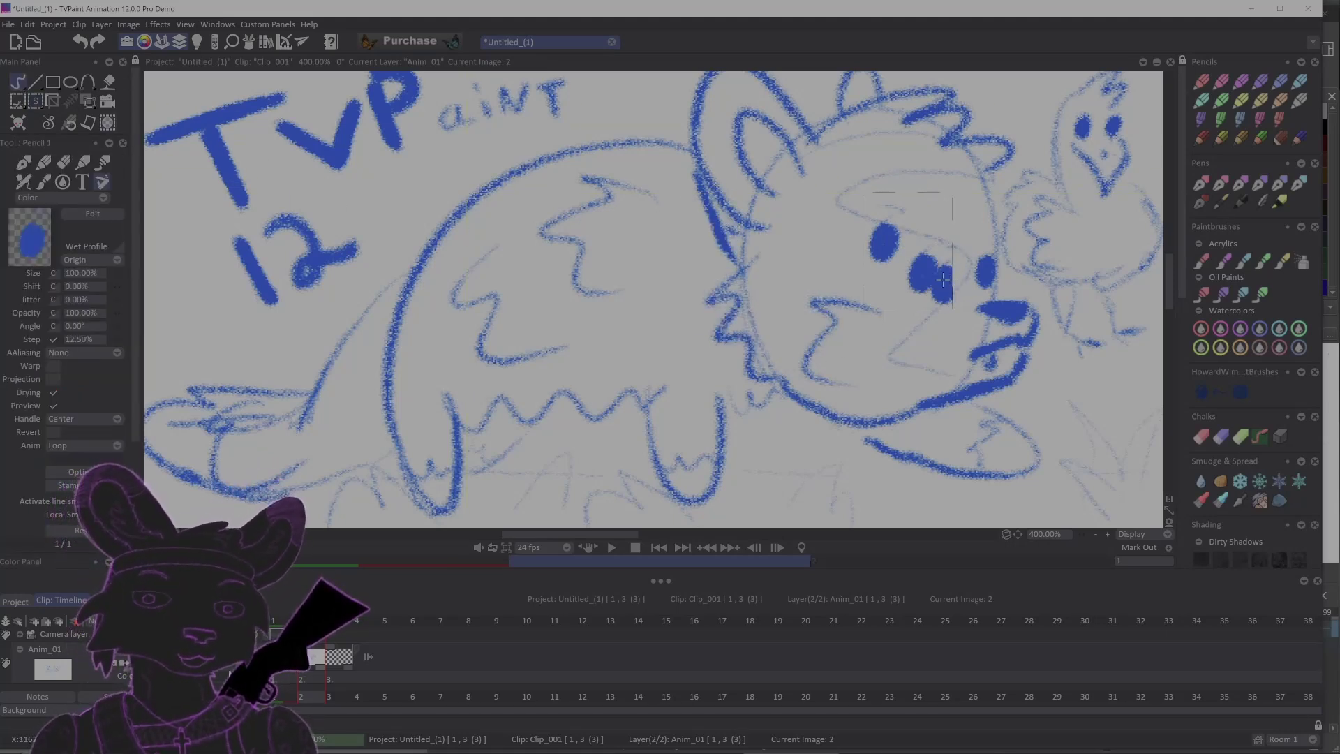
{"action": "key", "text": "ctrl+z"}
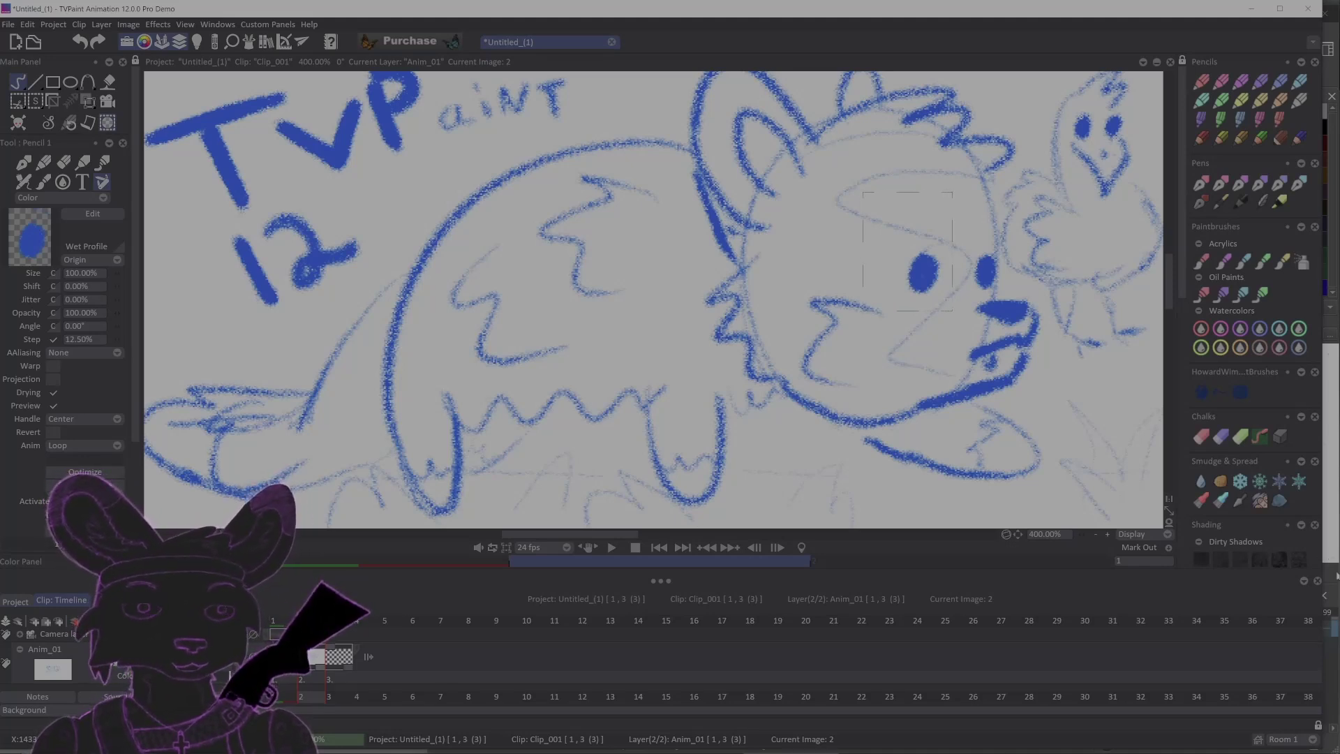
{"action": "key", "text": "alt+Tab"}
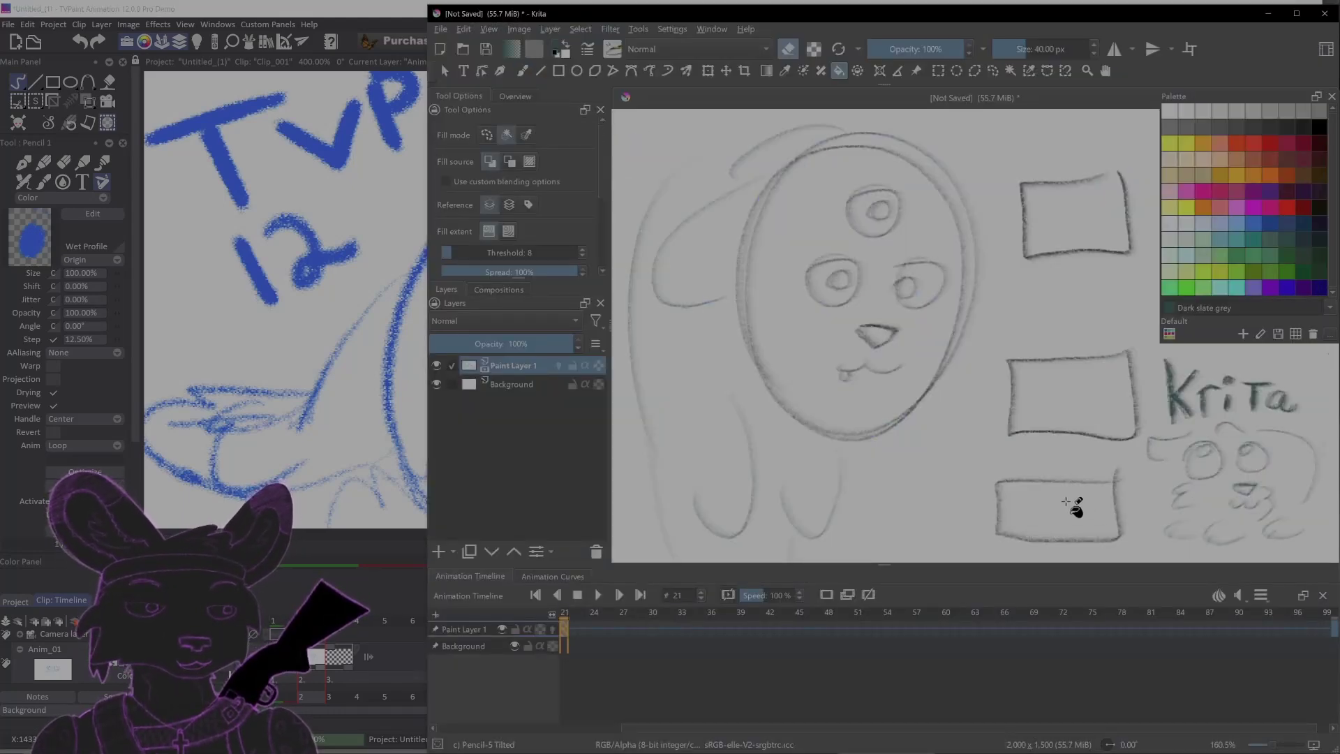
- Fill the bottom rectangle with Eminence purple and the middle one Green-yellow
{"action": "left_click", "coordinate": [1271, 287]}
{"action": "key", "text": "f"}
{"action": "left_click", "coordinate": [1065, 513]}
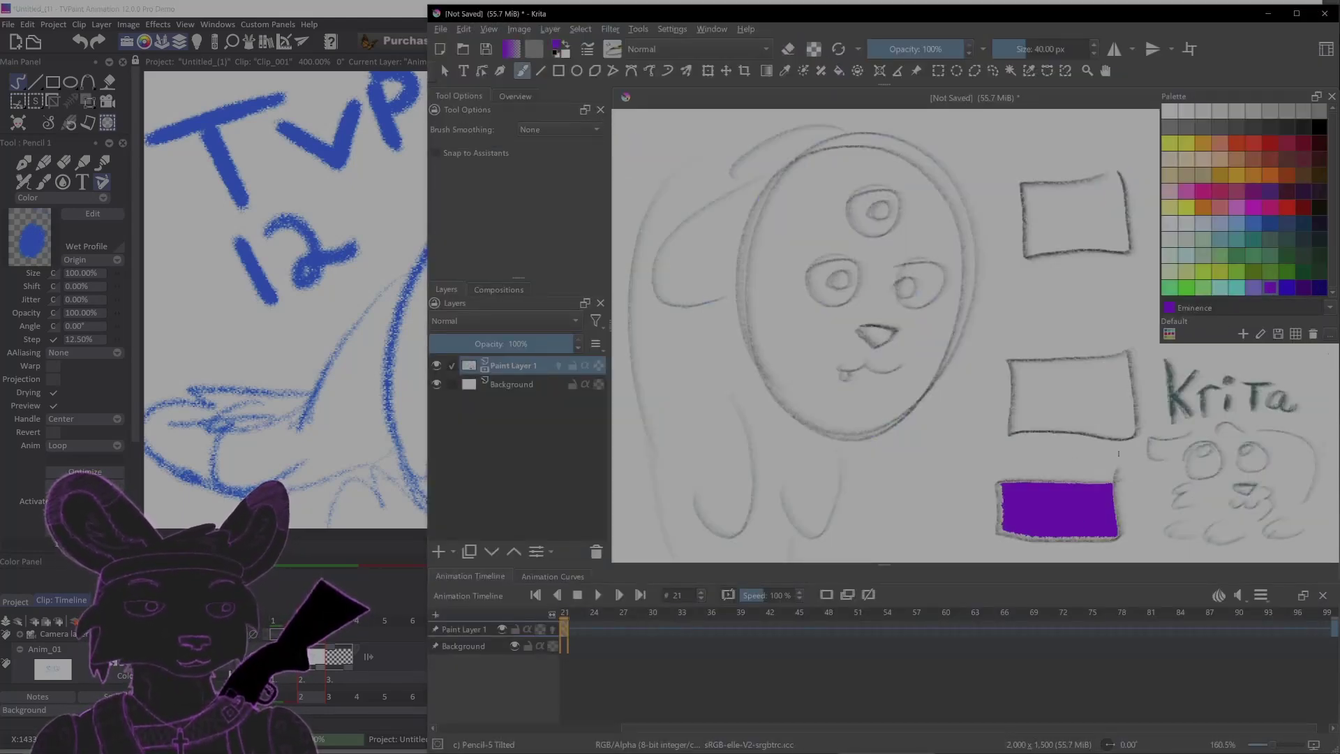
{"action": "left_click", "coordinate": [1203, 272]}
{"action": "left_click", "coordinate": [1103, 383]}
- Draw Midnight blue loops beside the rectangles and the dog's face, then switch to TVPaint
{"action": "key", "text": "b"}
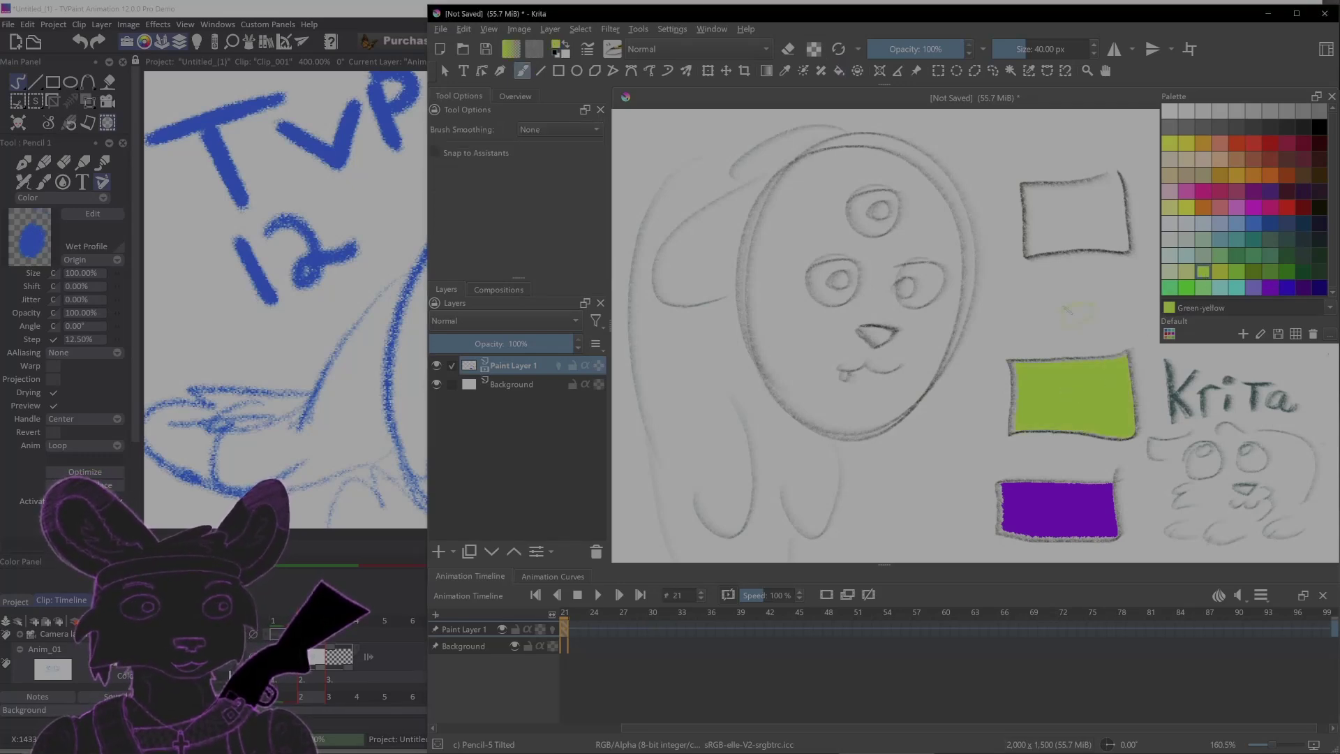
{"action": "left_click", "coordinate": [1319, 222]}
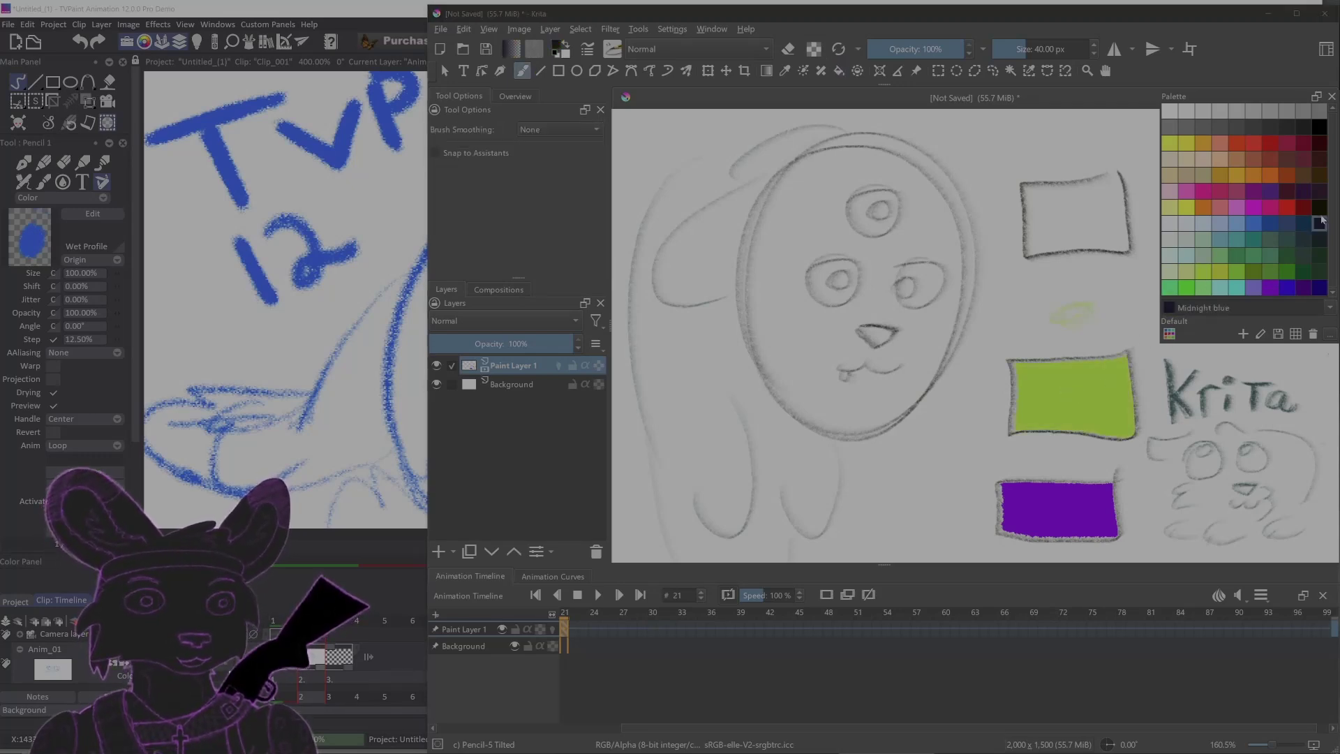
{"action": "left_click_drag", "start_coordinate": [1105, 277], "coordinate": [1031, 286]}
{"action": "mouse_move", "coordinate": [995, 346]}
{"action": "left_mouse_down"}
{"action": "mouse_move", "coordinate": [882, 455]}
{"action": "mouse_move", "coordinate": [881, 509]}
{"action": "left_mouse_up"}
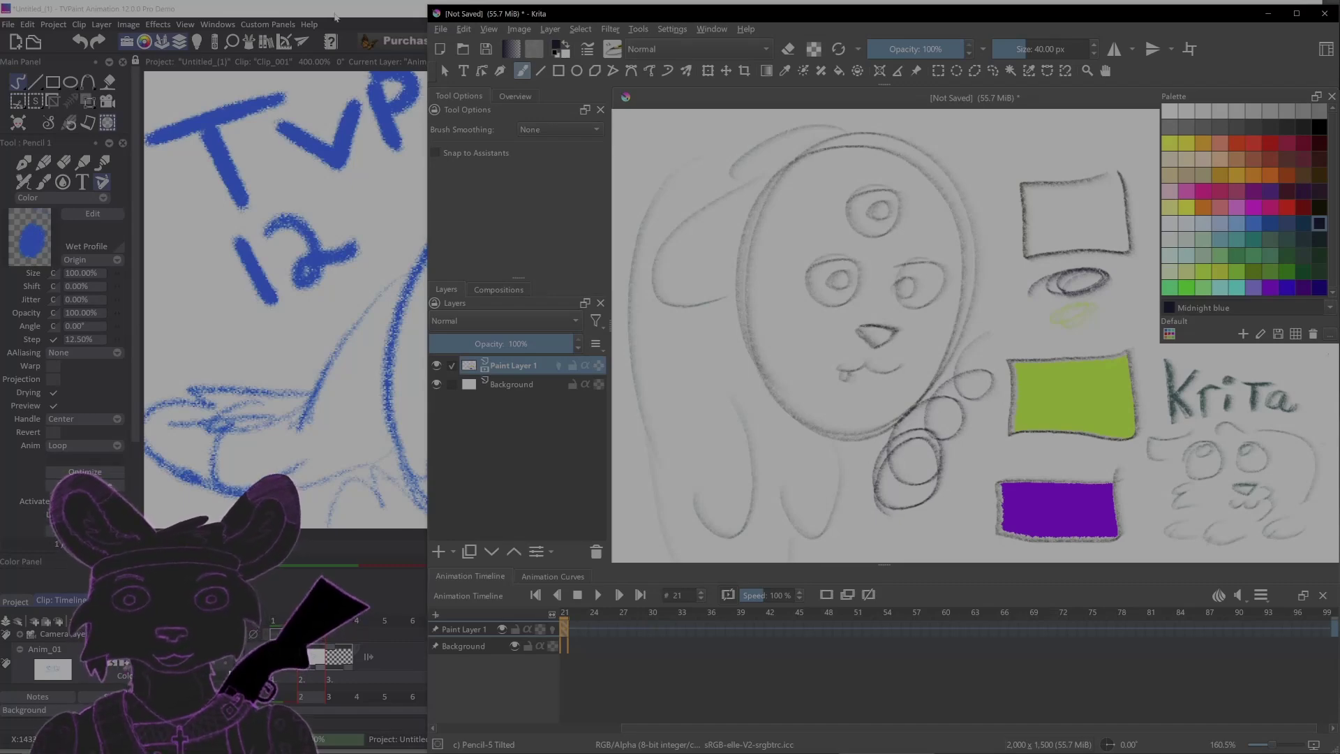
{"action": "left_click", "coordinate": [335, 15]}
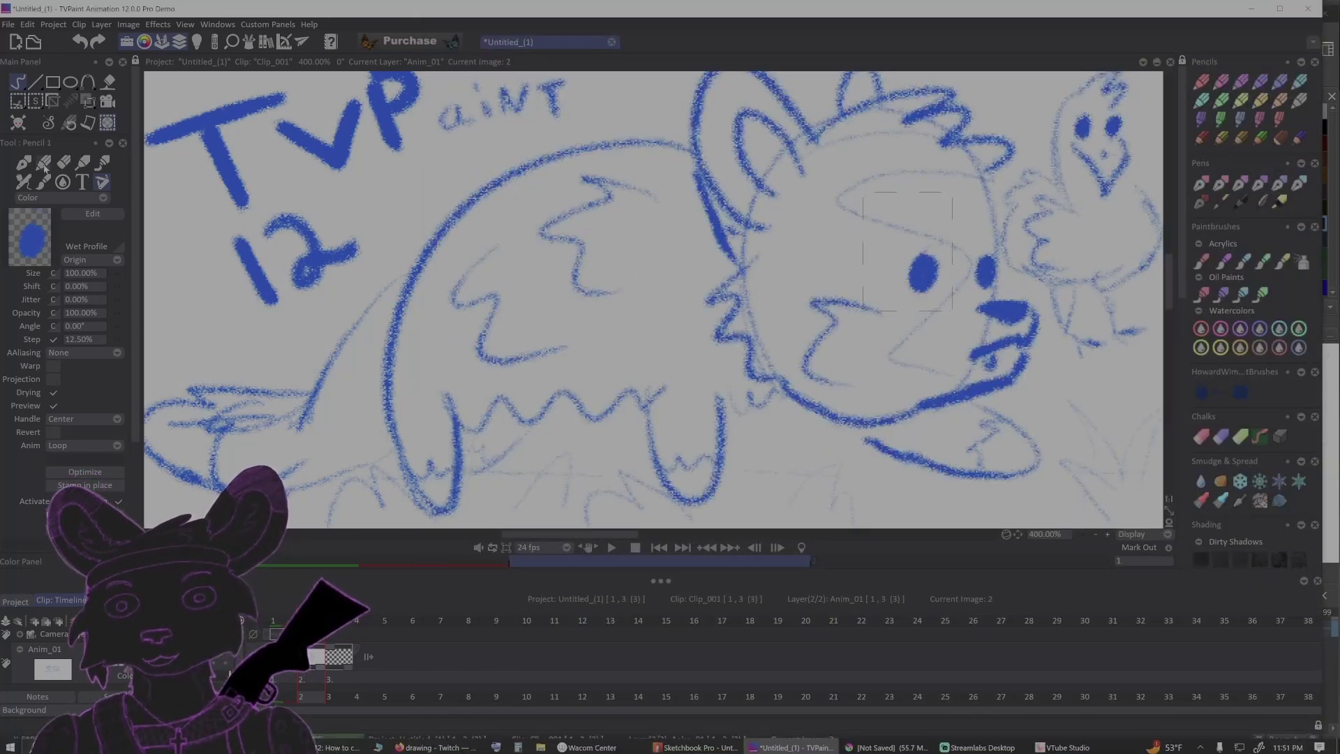
- Draw a grey loop near the creature's left eye with the Pencil 1 preset
{"action": "left_click", "coordinate": [44, 162]}
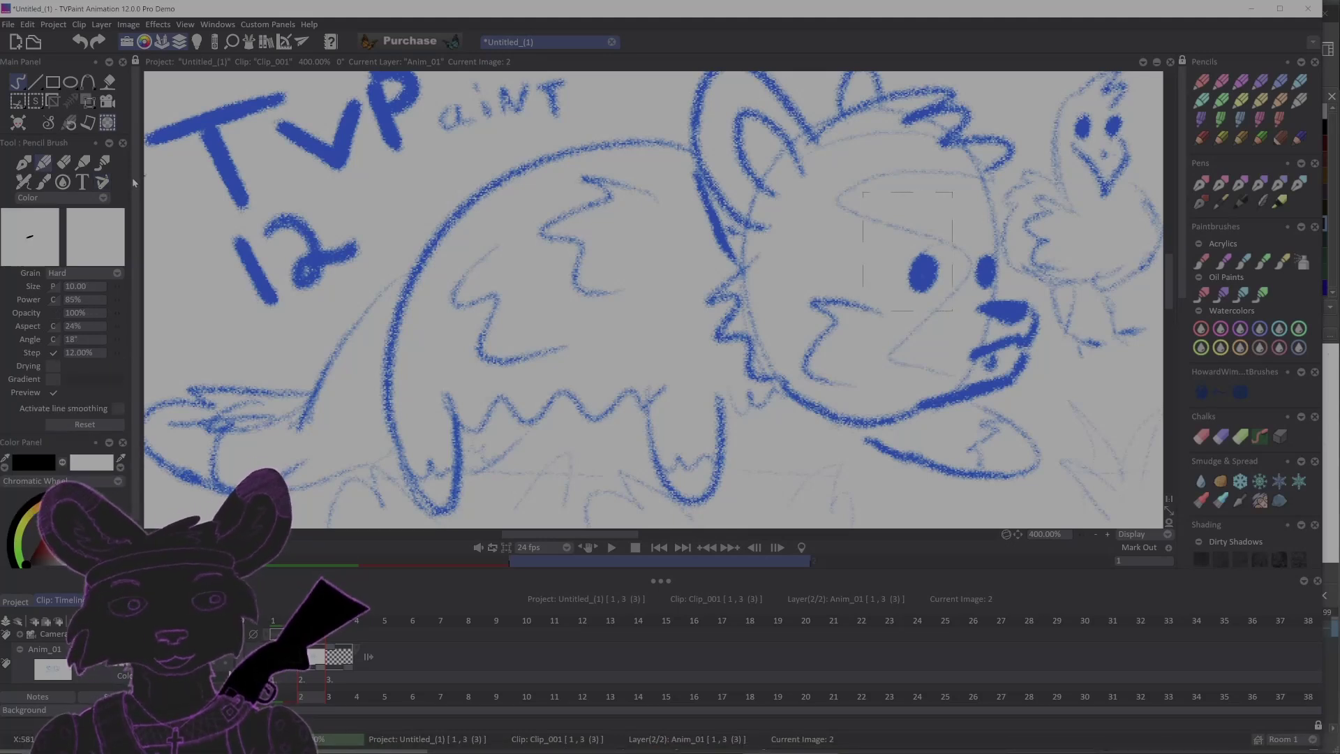
{"action": "left_click", "coordinate": [1202, 81]}
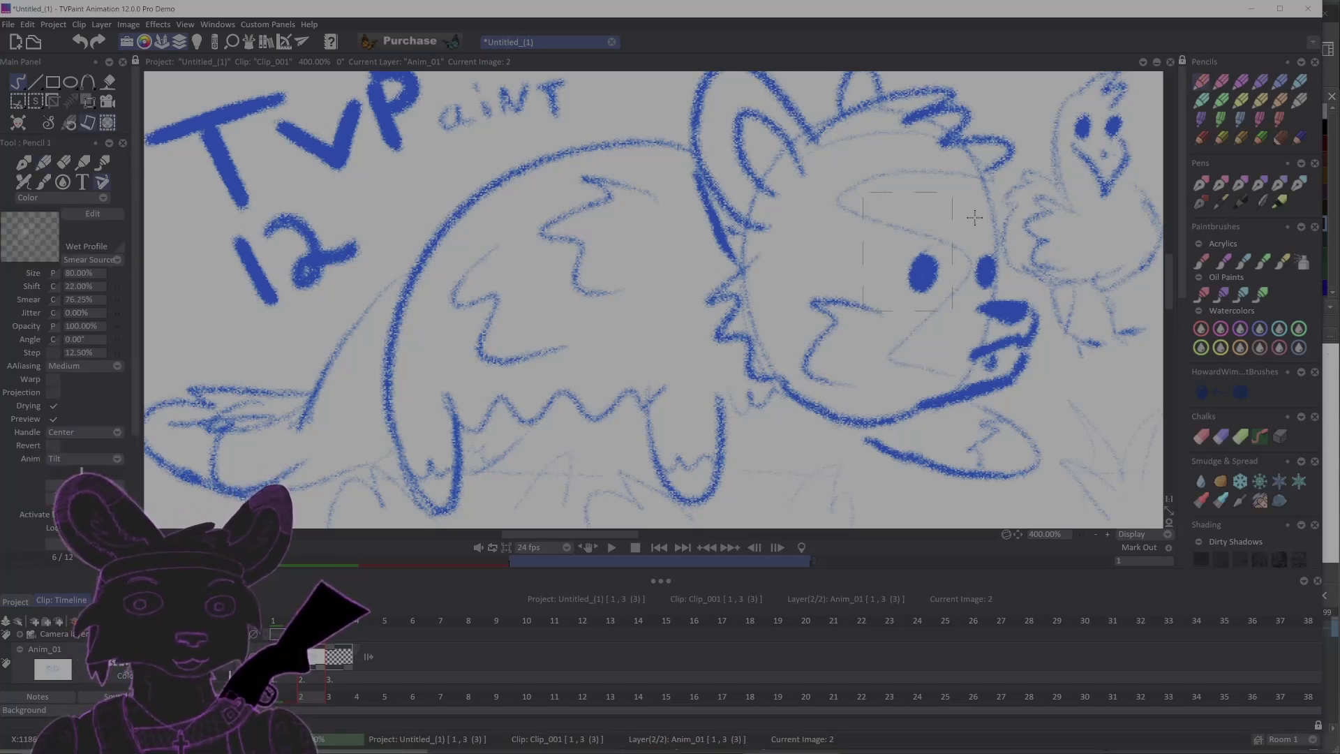
{"action": "left_click_drag", "start_coordinate": [907, 226], "coordinate": [881, 252]}
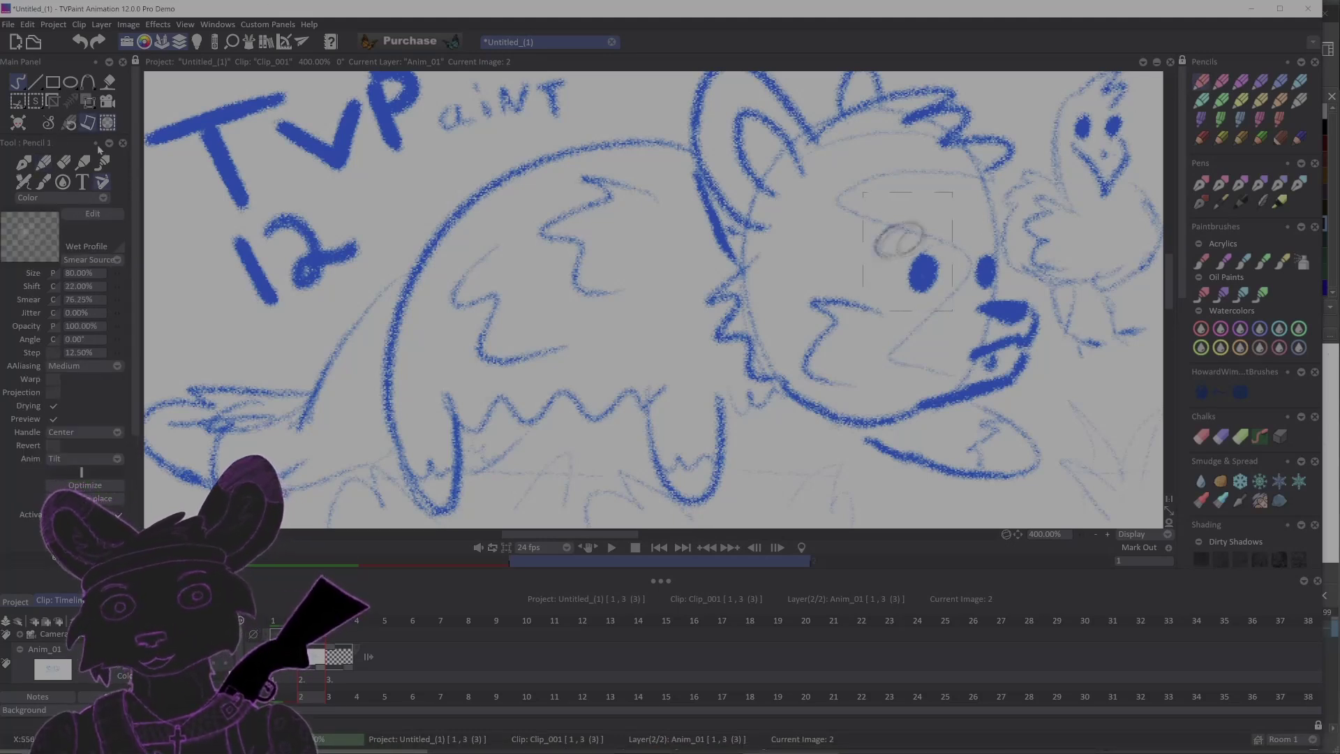
- Set the selection shape to Ellipse, clear the selection marquee, and return to the pencil
{"action": "left_click", "coordinate": [104, 202]}
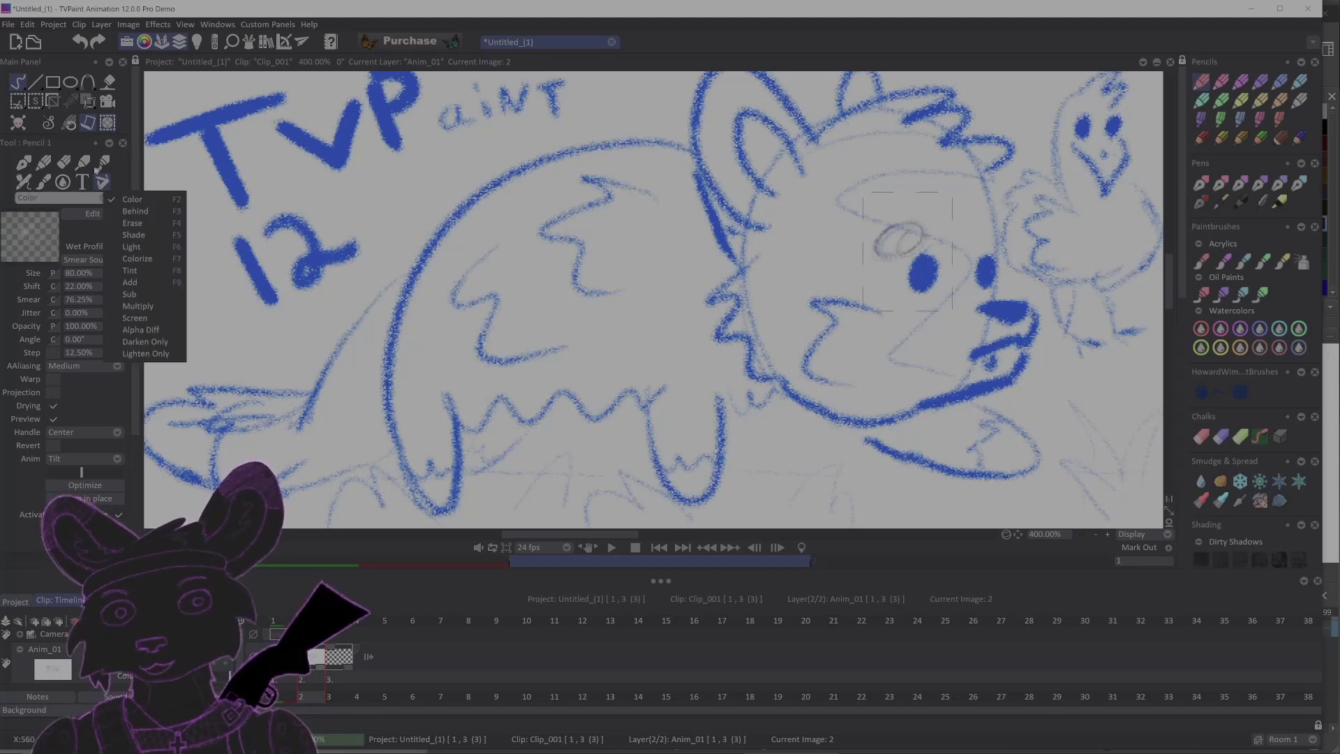
{"action": "right_click", "coordinate": [33, 103]}
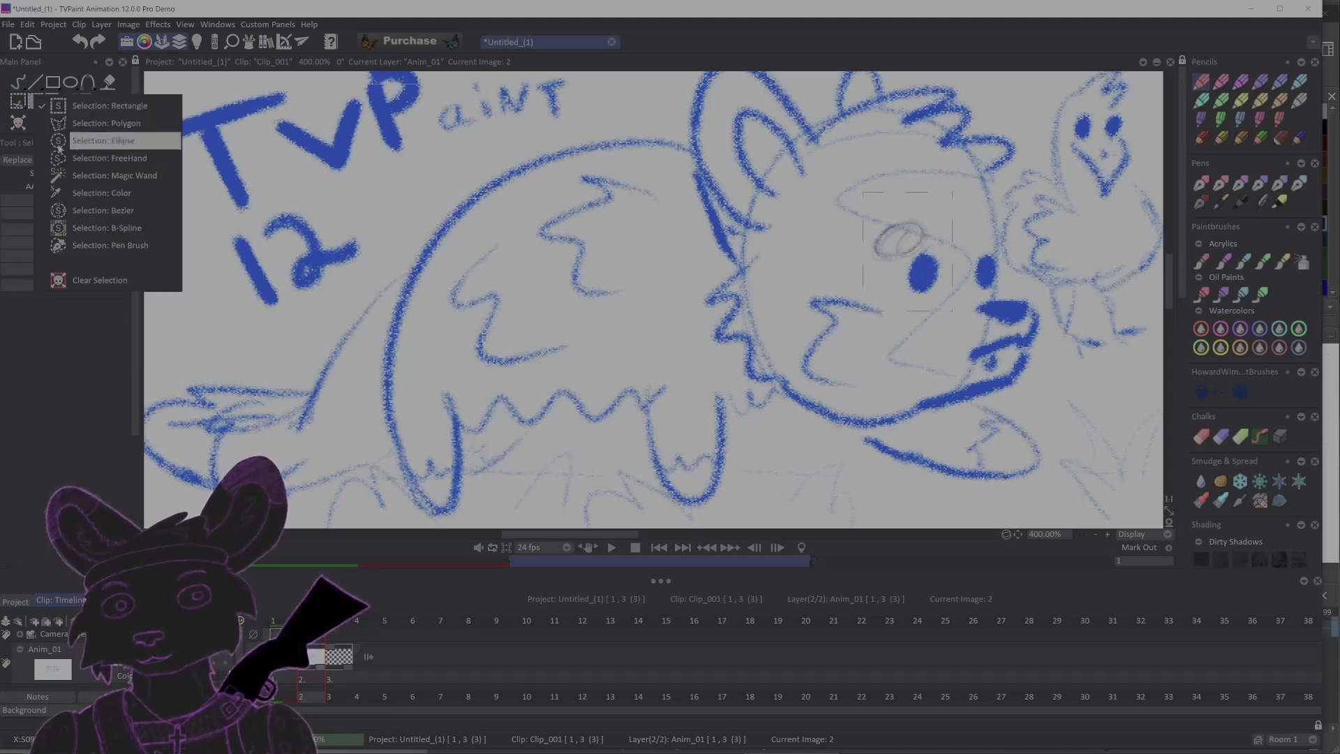
{"action": "left_click", "coordinate": [35, 106]}
{"action": "right_click", "coordinate": [33, 104]}
{"action": "left_click", "coordinate": [89, 274]}
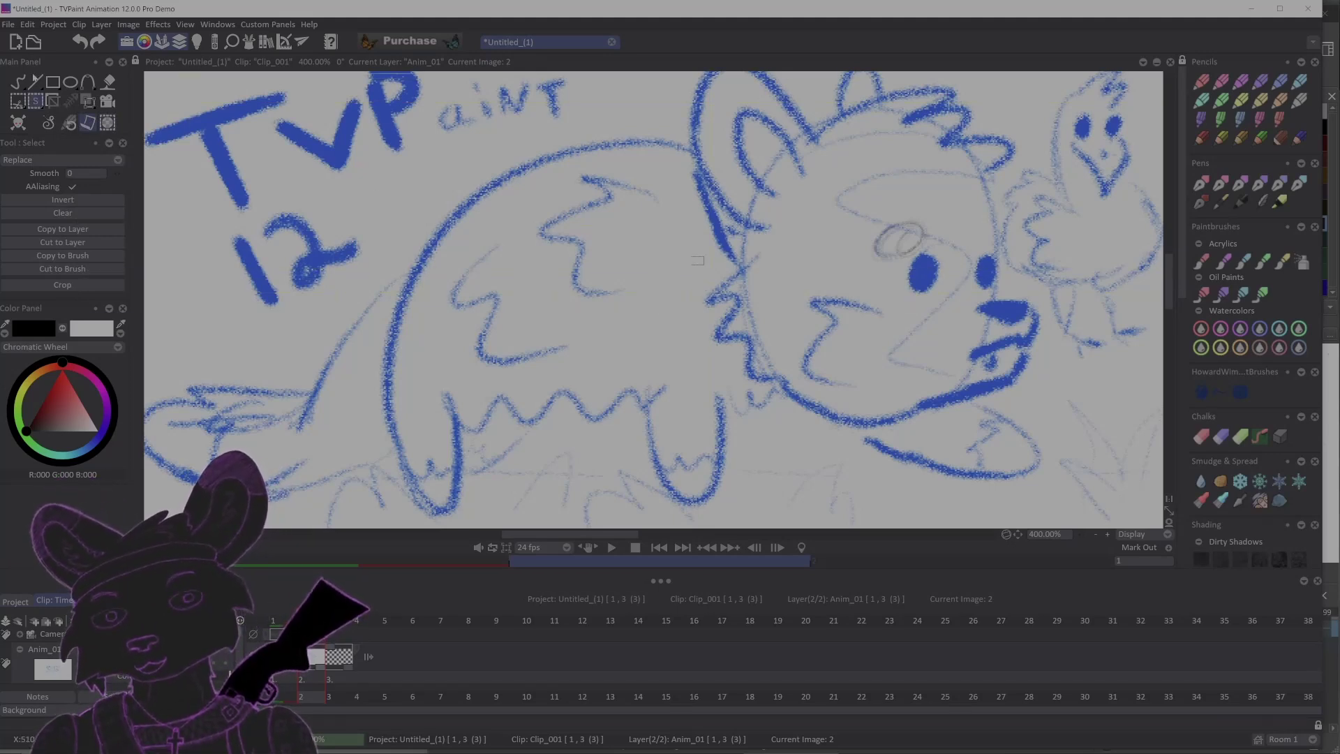
{"action": "left_click", "coordinate": [18, 81]}
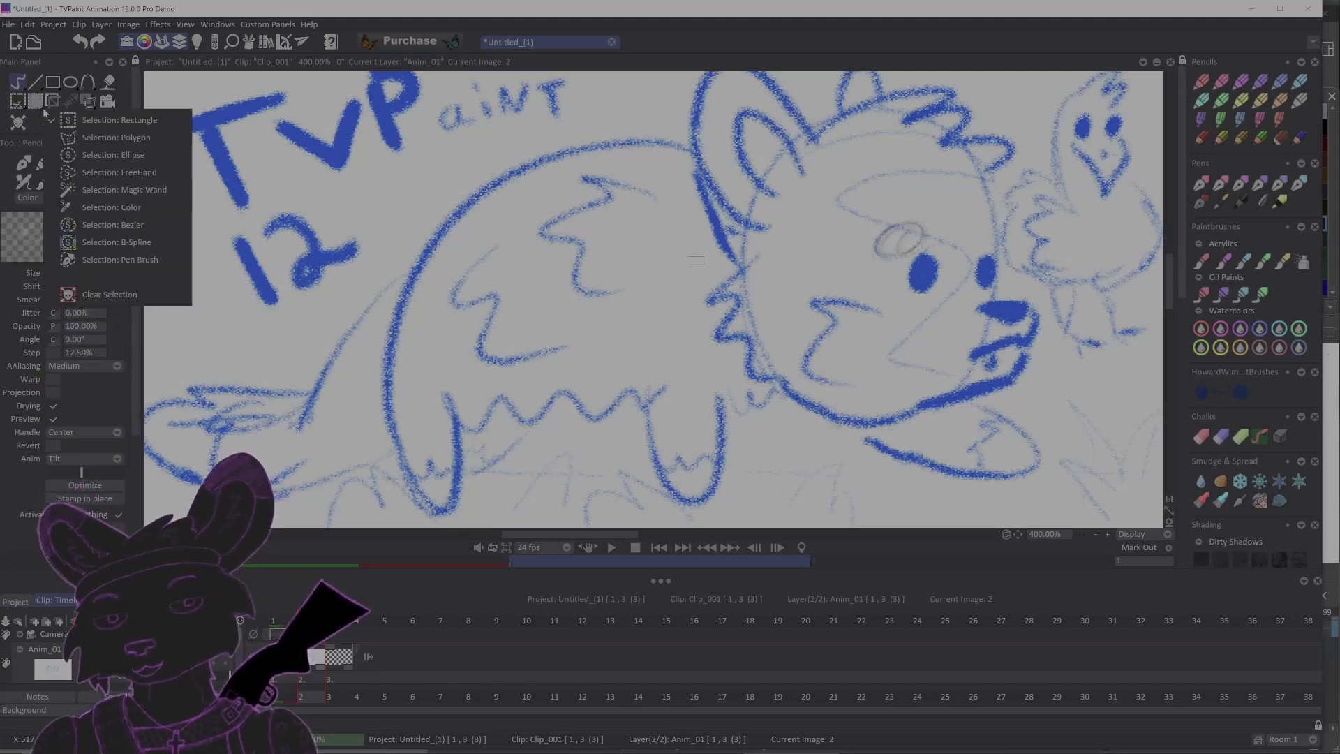
{"action": "left_click", "coordinate": [109, 294]}
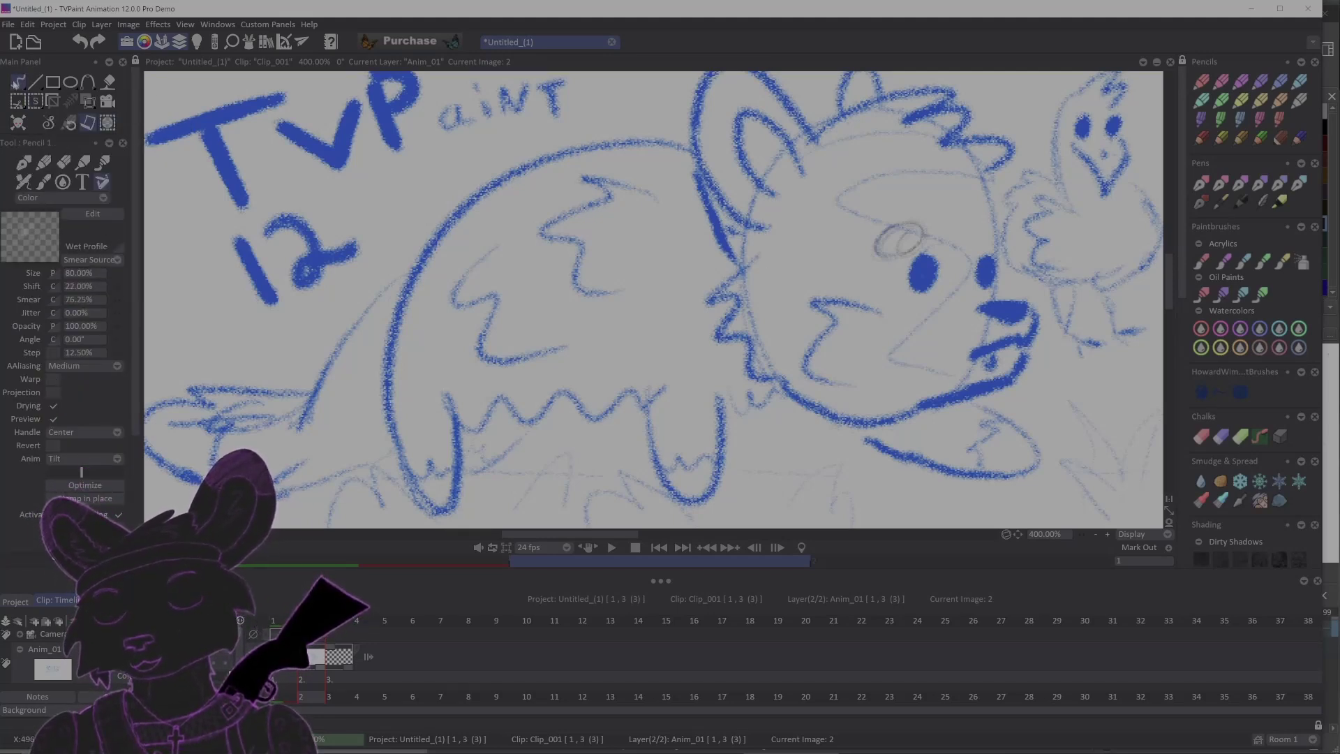
- With the Stroke tool, scribble blue test loops over the wing, ear and jaw, then undo them
{"action": "left_click", "coordinate": [16, 83]}
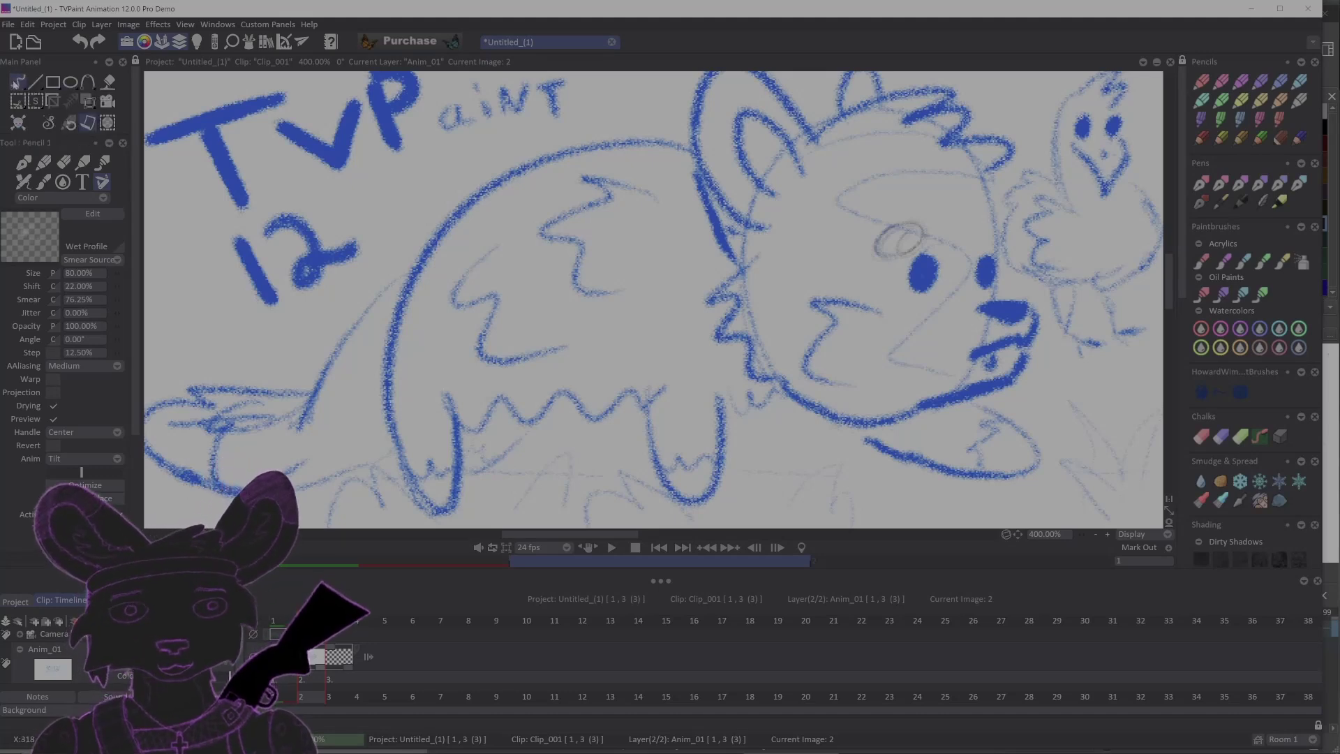
{"action": "mouse_move", "coordinate": [621, 157]}
{"action": "left_mouse_down"}
{"action": "mouse_move", "coordinate": [667, 224]}
{"action": "mouse_move", "coordinate": [649, 279]}
{"action": "mouse_move", "coordinate": [670, 335]}
{"action": "mouse_move", "coordinate": [597, 355]}
{"action": "mouse_move", "coordinate": [551, 224]}
{"action": "mouse_move", "coordinate": [505, 331]}
{"action": "left_mouse_up"}
{"action": "mouse_move", "coordinate": [973, 150]}
{"action": "left_mouse_down"}
{"action": "mouse_move", "coordinate": [1001, 241]}
{"action": "mouse_move", "coordinate": [900, 251]}
{"action": "mouse_move", "coordinate": [838, 279]}
{"action": "mouse_move", "coordinate": [796, 335]}
{"action": "mouse_move", "coordinate": [869, 403]}
{"action": "mouse_move", "coordinate": [1040, 439]}
{"action": "left_mouse_up"}
{"action": "mouse_move", "coordinate": [551, 132]}
{"action": "left_mouse_down"}
{"action": "mouse_move", "coordinate": [477, 305]}
{"action": "mouse_move", "coordinate": [328, 209]}
{"action": "mouse_move", "coordinate": [524, 349]}
{"action": "mouse_move", "coordinate": [584, 333]}
{"action": "left_mouse_up"}
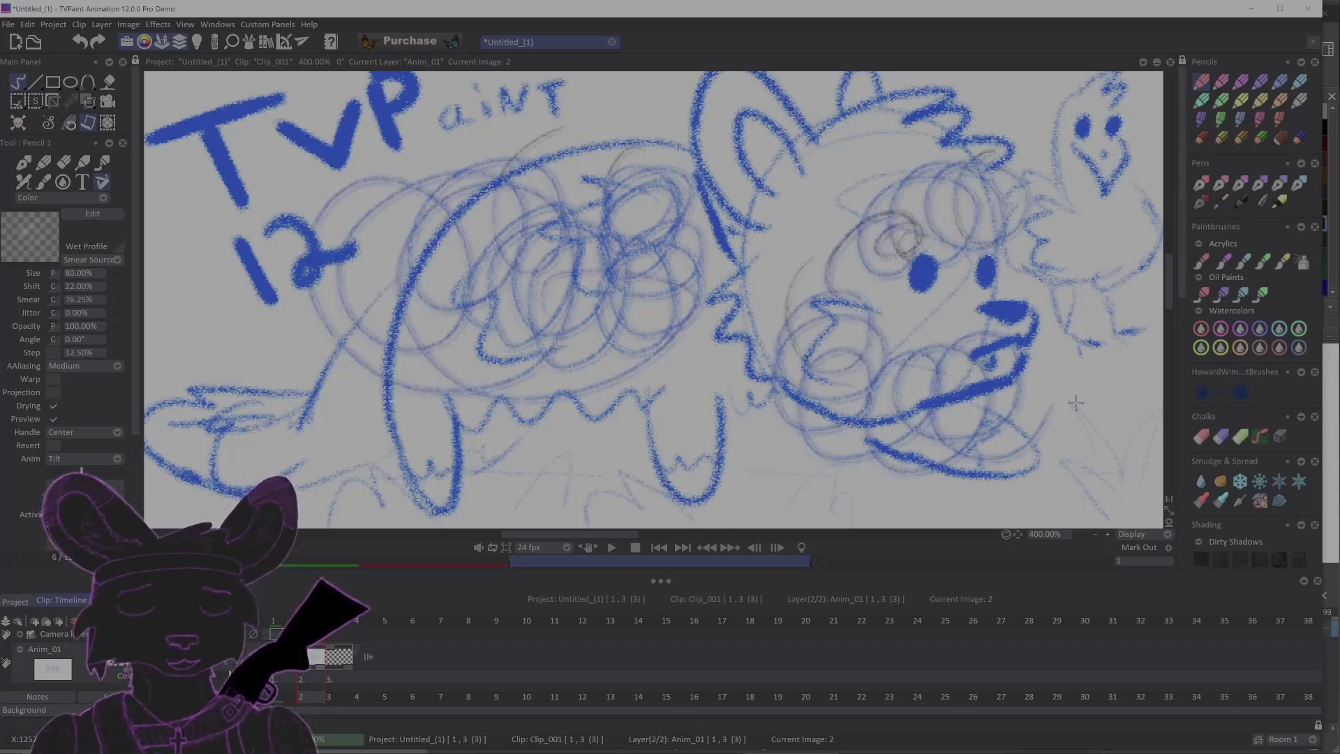
{"action": "key", "text": "ctrl+z"}
{"action": "key", "text": "ctrl+z"}
{"action": "key", "text": "ctrl+z"}
{"action": "key", "text": "ctrl+z"}
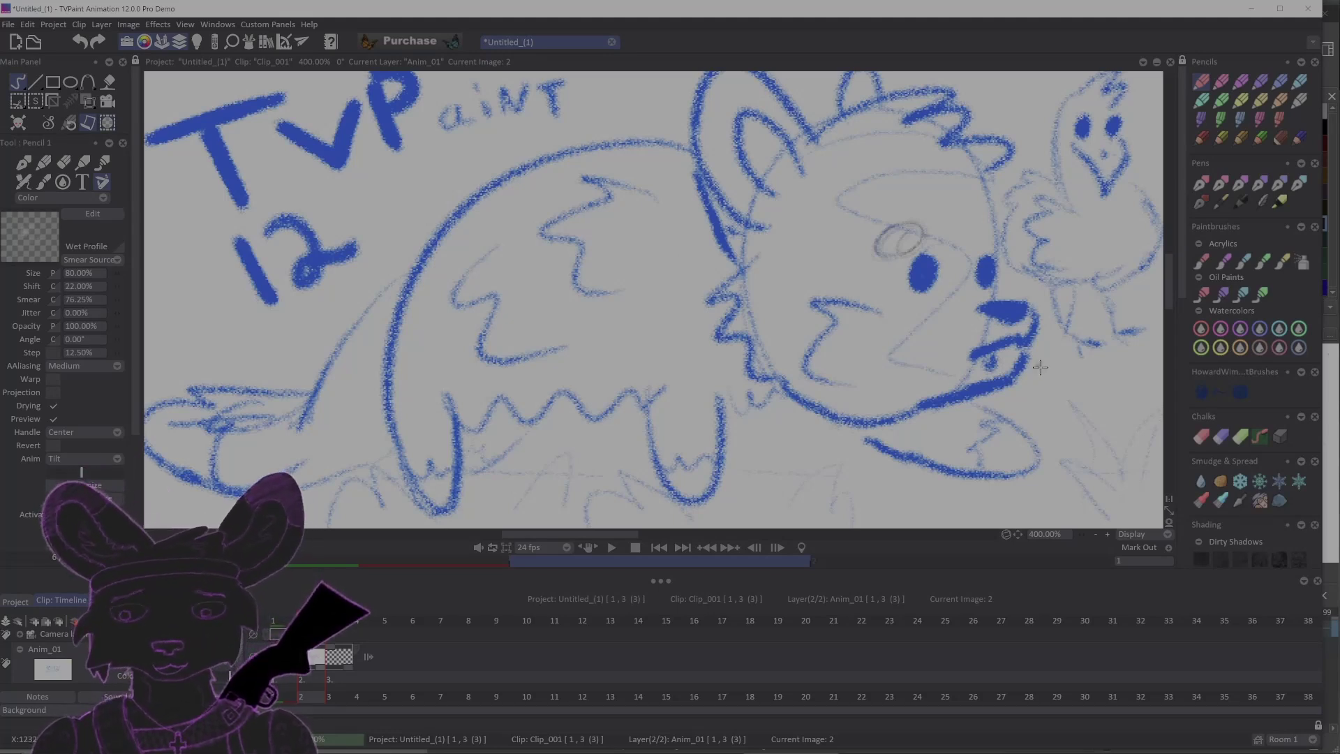
- In Krita, draw overlapping ellipses left of the dog's face for an ear, crossed by two horizontal strokes
{"action": "key", "text": "alt+Tab"}
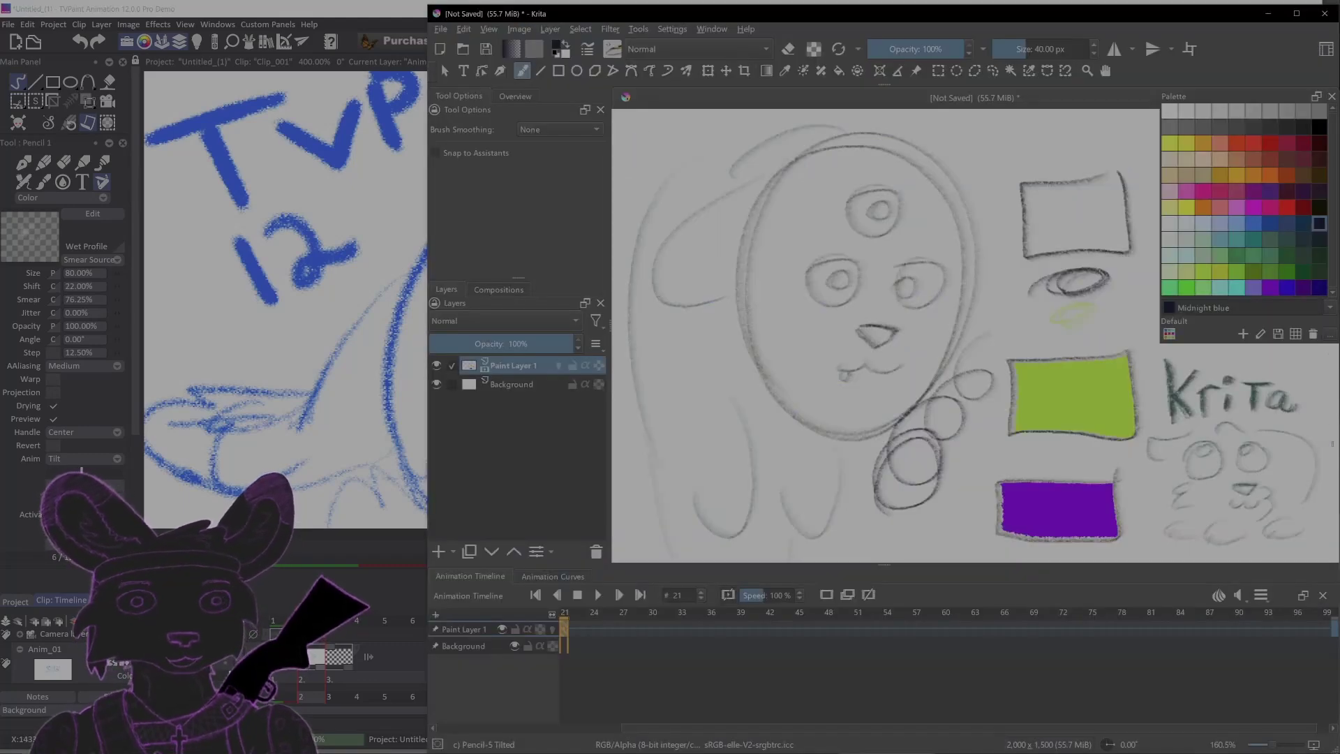
{"action": "mouse_move", "coordinate": [768, 328]}
{"action": "left_mouse_down"}
{"action": "mouse_move", "coordinate": [705, 265]}
{"action": "mouse_move", "coordinate": [782, 279]}
{"action": "mouse_move", "coordinate": [678, 314]}
{"action": "mouse_move", "coordinate": [722, 353]}
{"action": "left_mouse_up"}
{"action": "left_click_drag", "start_coordinate": [677, 282], "coordinate": [761, 286]}
{"action": "left_click_drag", "start_coordinate": [654, 299], "coordinate": [793, 293]}
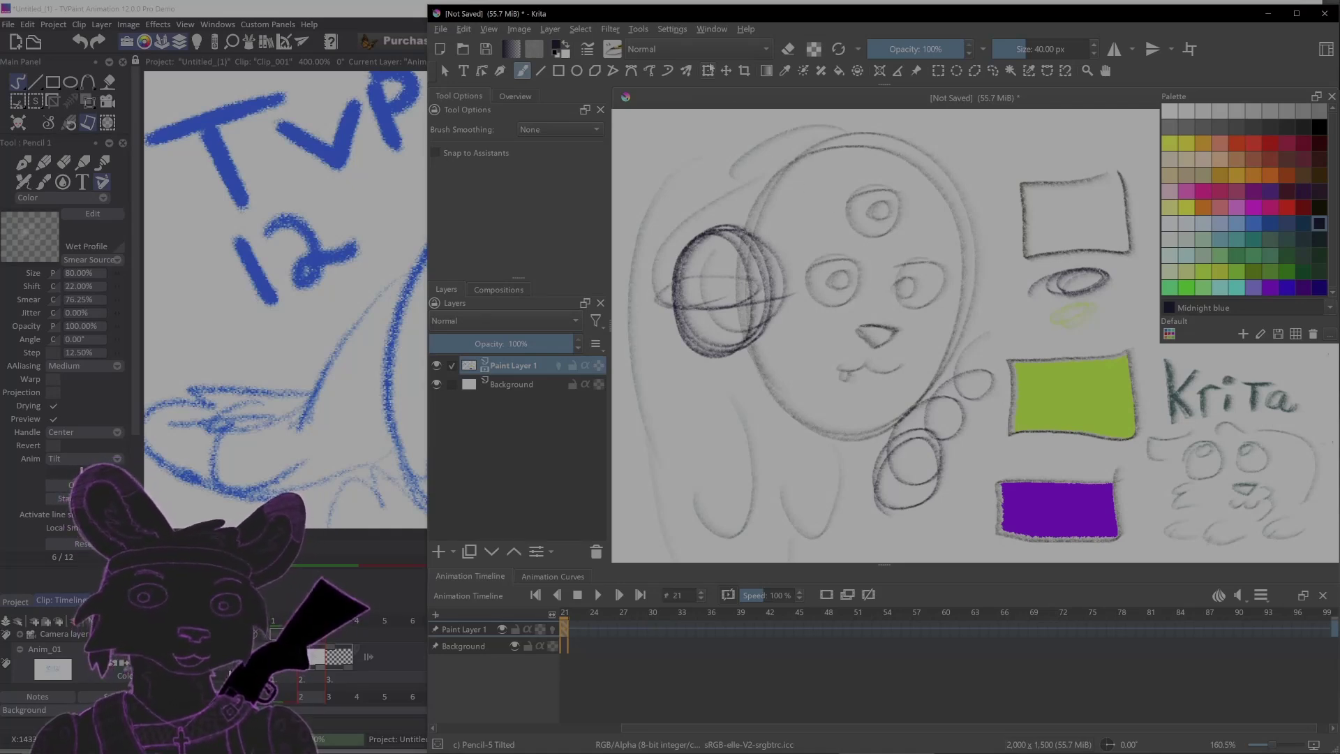
- Open Settings > Configure Krita and close it again
{"action": "left_click", "coordinate": [677, 31]}
{"action": "left_click", "coordinate": [698, 61]}
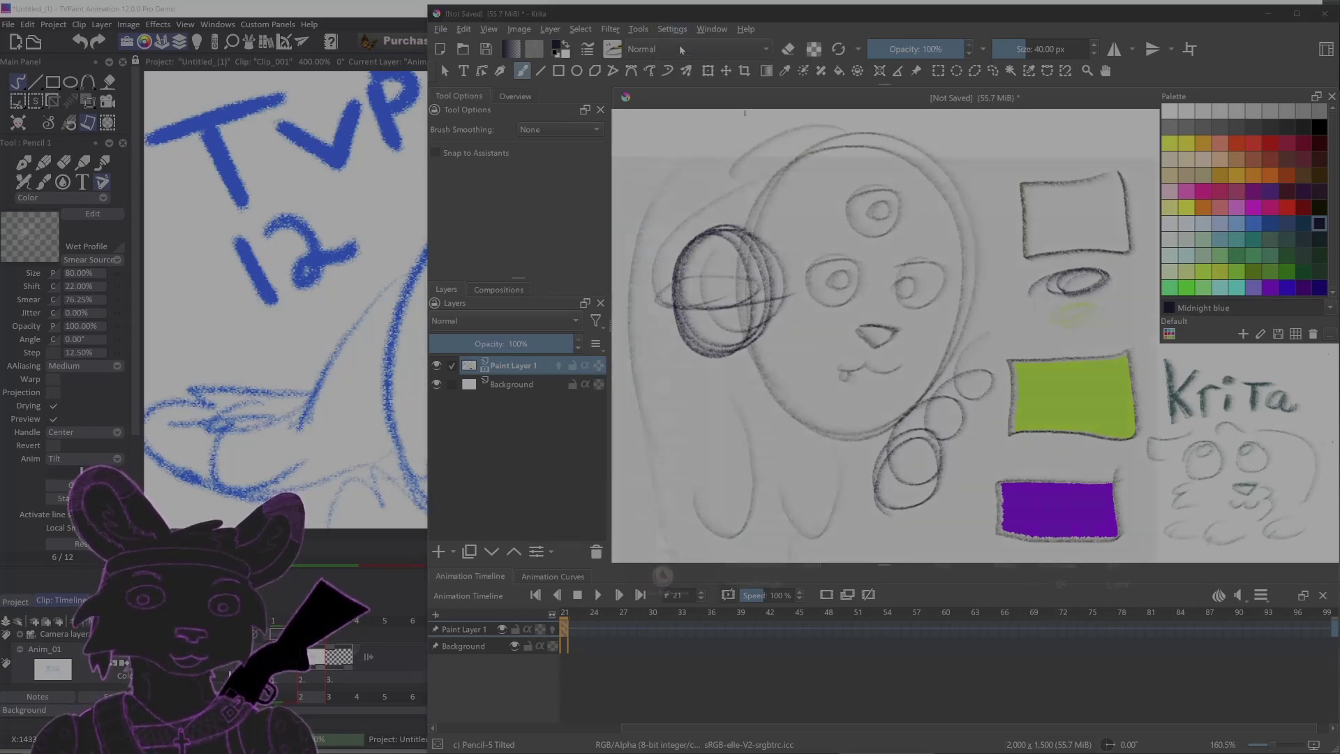
{"action": "left_click", "coordinate": [1158, 157]}
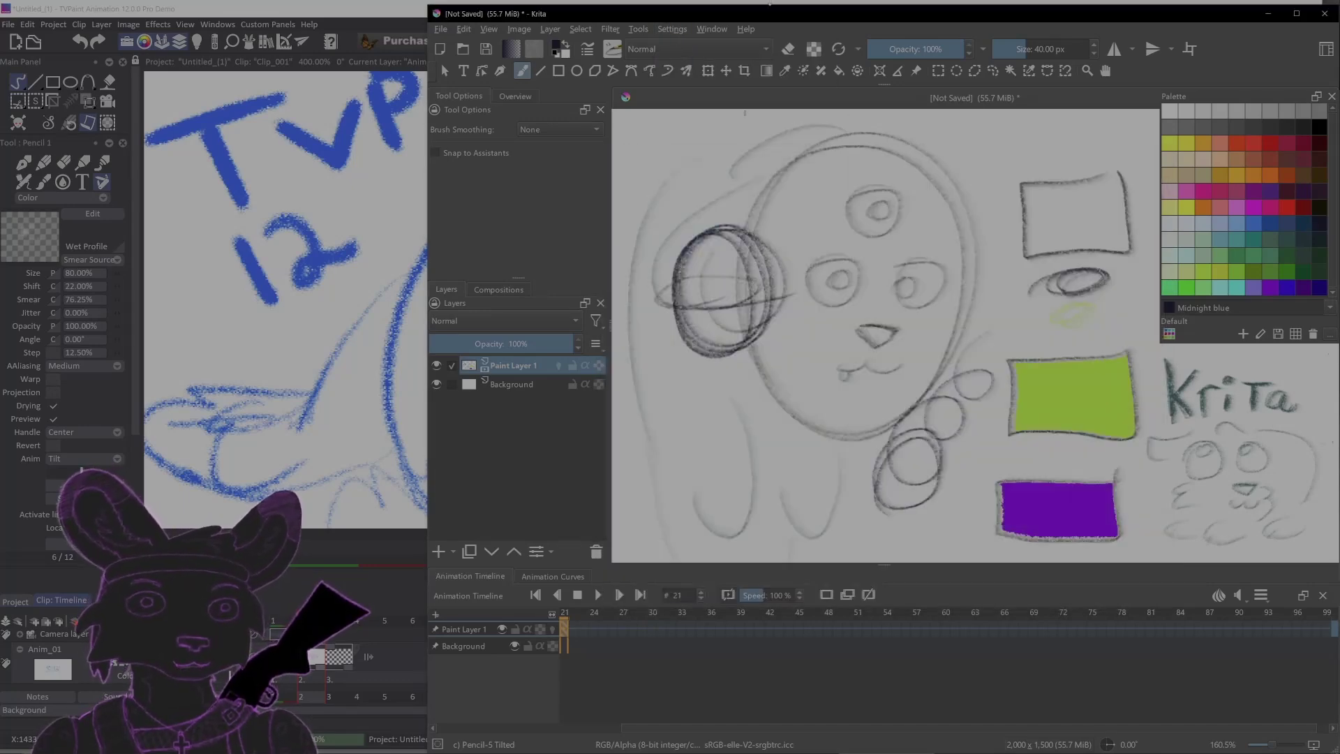
- Reopen Configure Krita at Canvas Input Settings and expand the Tool Invocation bindings
{"action": "left_click", "coordinate": [677, 30]}
{"action": "left_click", "coordinate": [698, 60]}
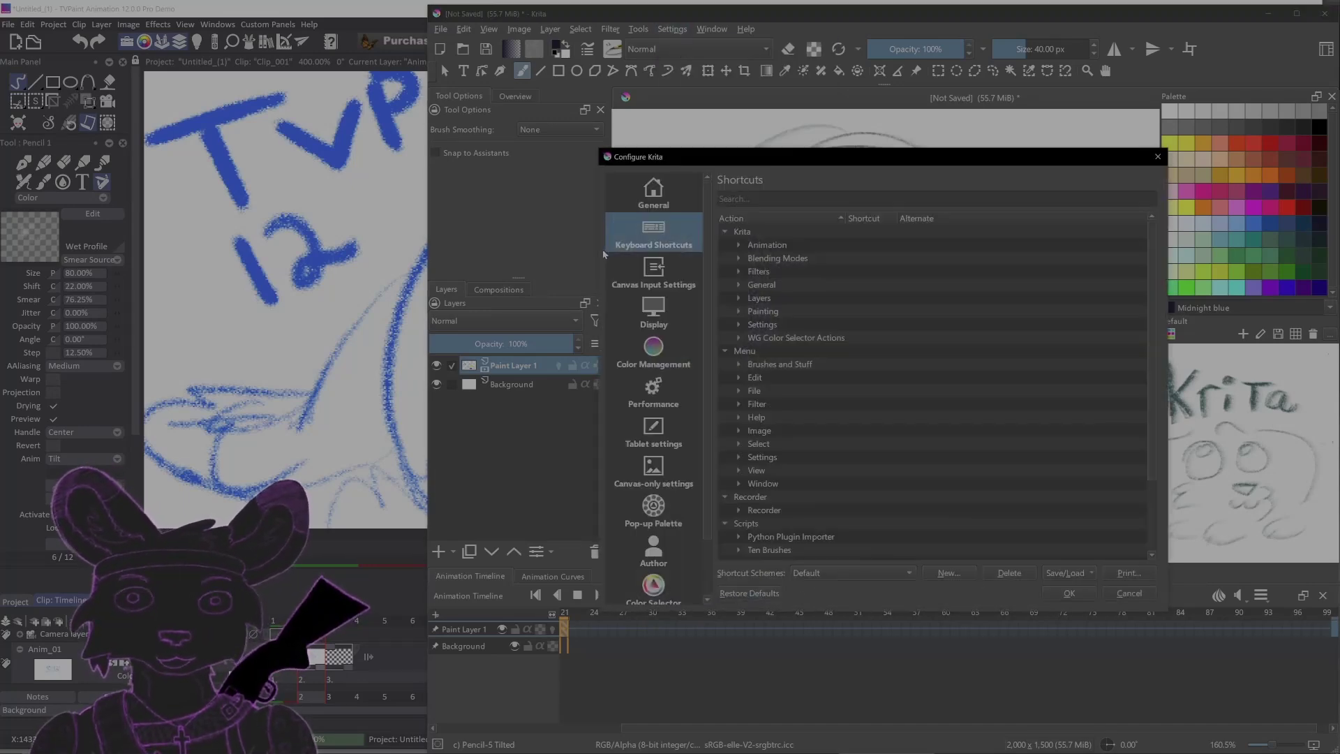
{"action": "left_click", "coordinate": [654, 268]}
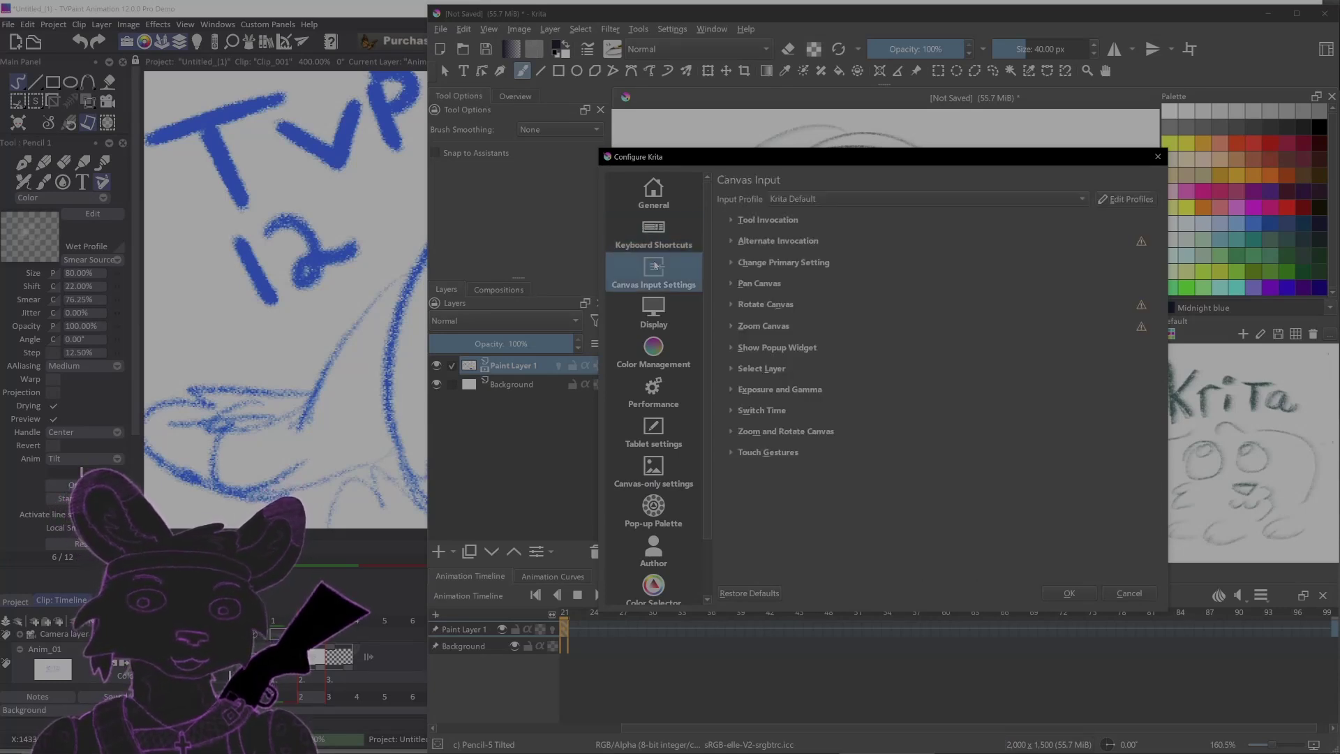
{"action": "left_click", "coordinate": [688, 236]}
{"action": "left_click", "coordinate": [698, 256]}
{"action": "left_click", "coordinate": [730, 220]}
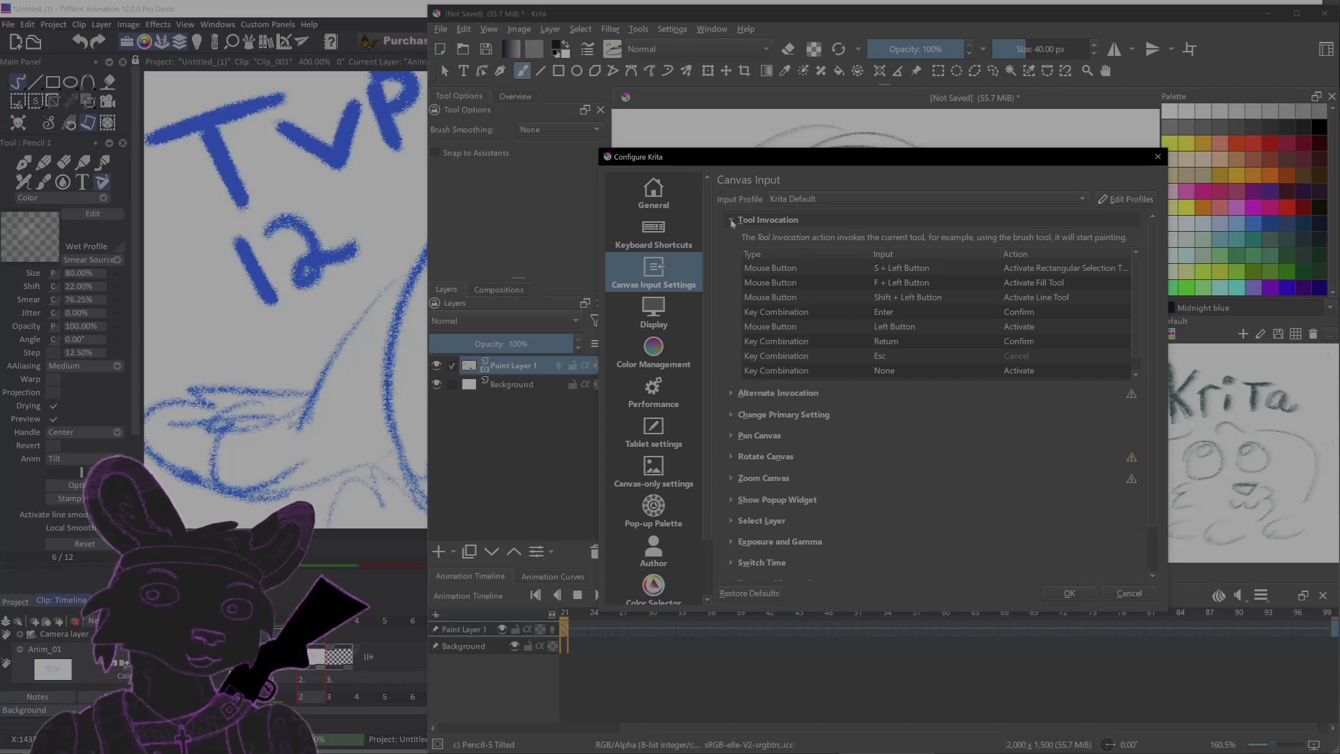
- Compare the Keyboard Shortcuts and Canvas Input Settings pages, ending with Tool Invocation expanded
{"action": "left_click", "coordinate": [731, 220]}
{"action": "left_click", "coordinate": [663, 235]}
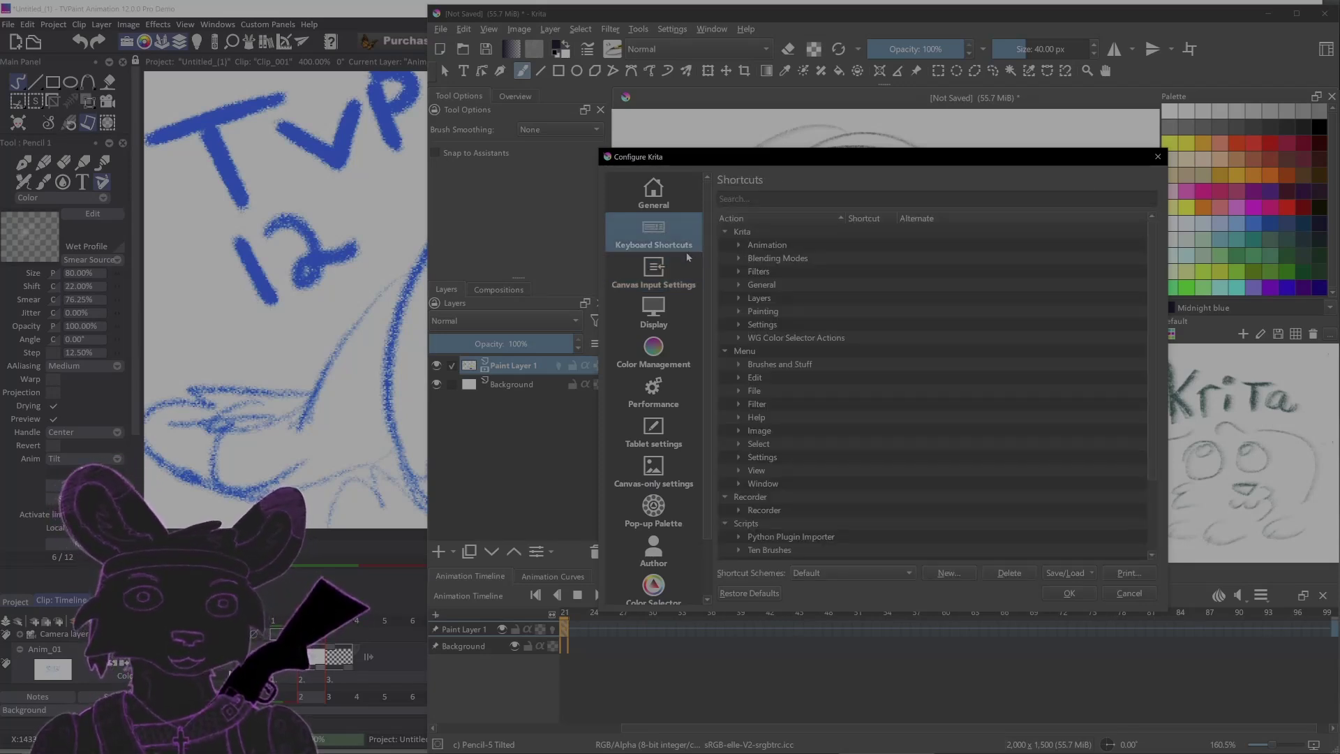
{"action": "left_click", "coordinate": [667, 271]}
{"action": "left_click", "coordinate": [660, 246]}
{"action": "left_click", "coordinate": [665, 277]}
{"action": "left_click", "coordinate": [660, 237]}
{"action": "left_click", "coordinate": [664, 273]}
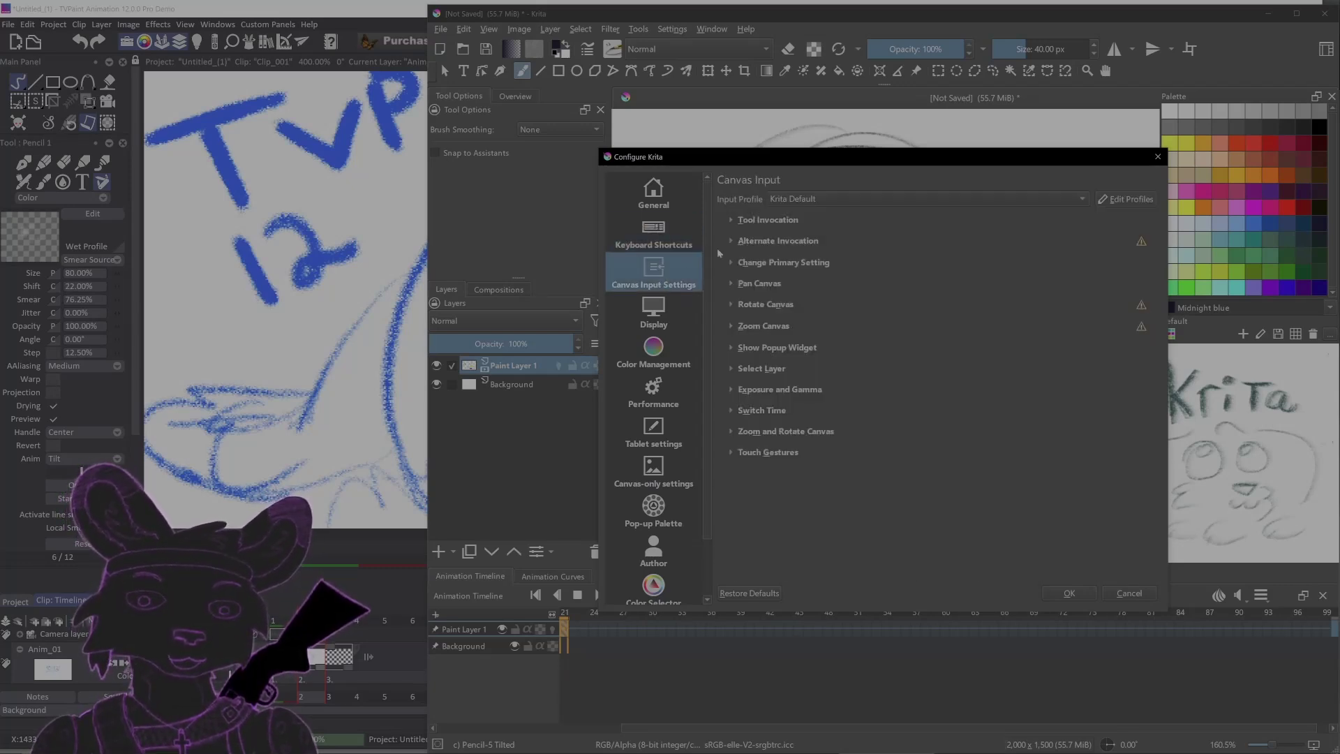
{"action": "left_click", "coordinate": [732, 220]}
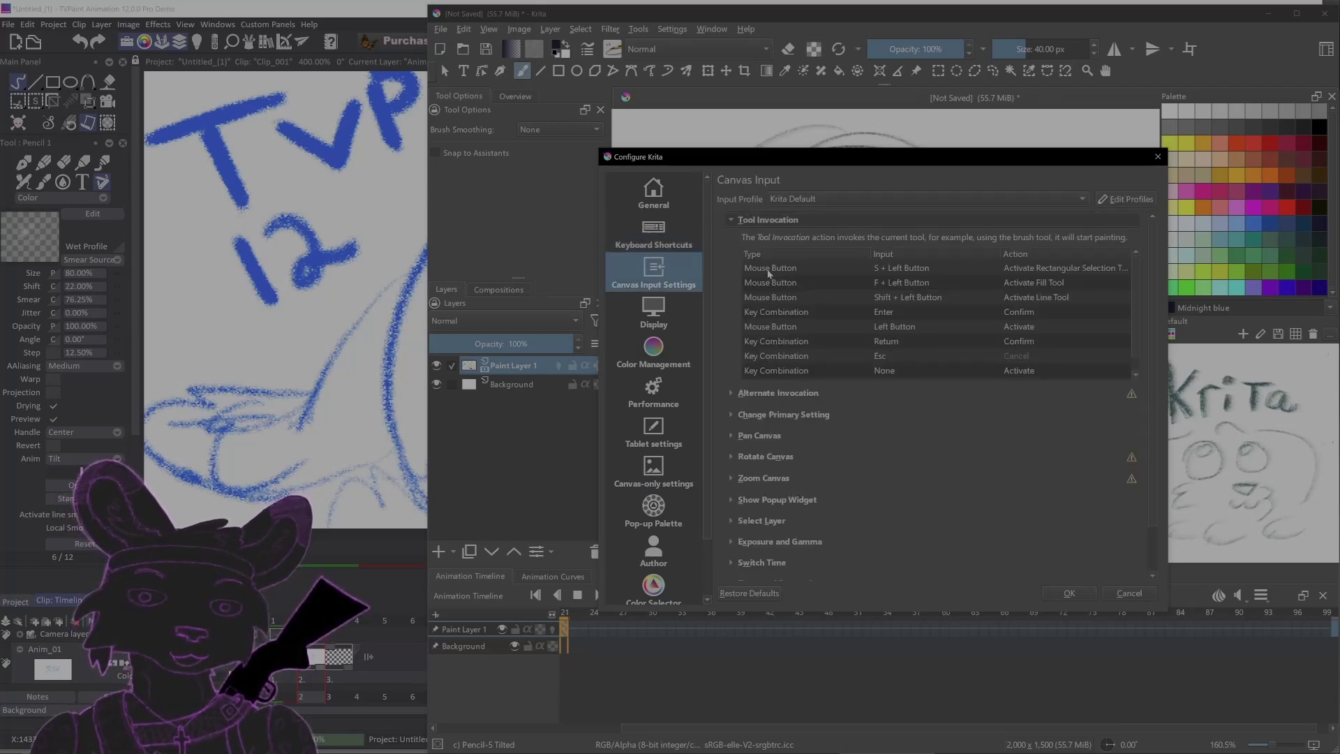